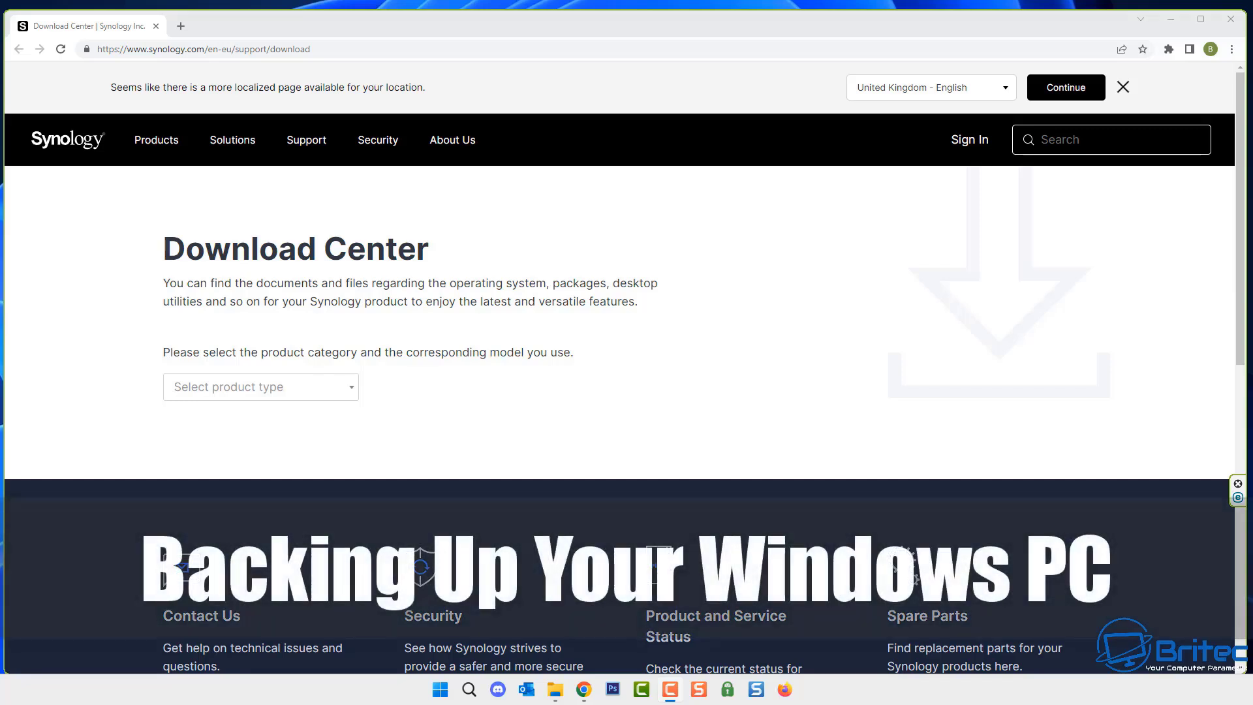
Select NAS as the product type and DS923+ as the model in the Synology Download Center.
click(335, 397)
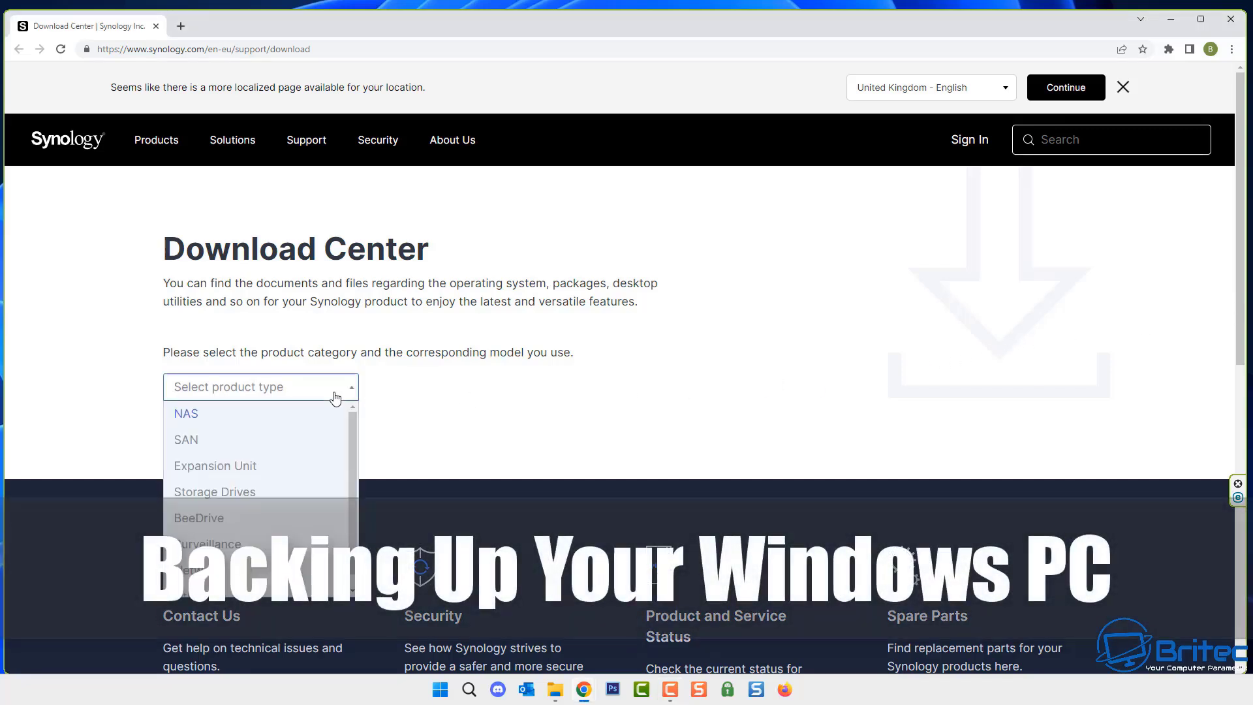
click(196, 422)
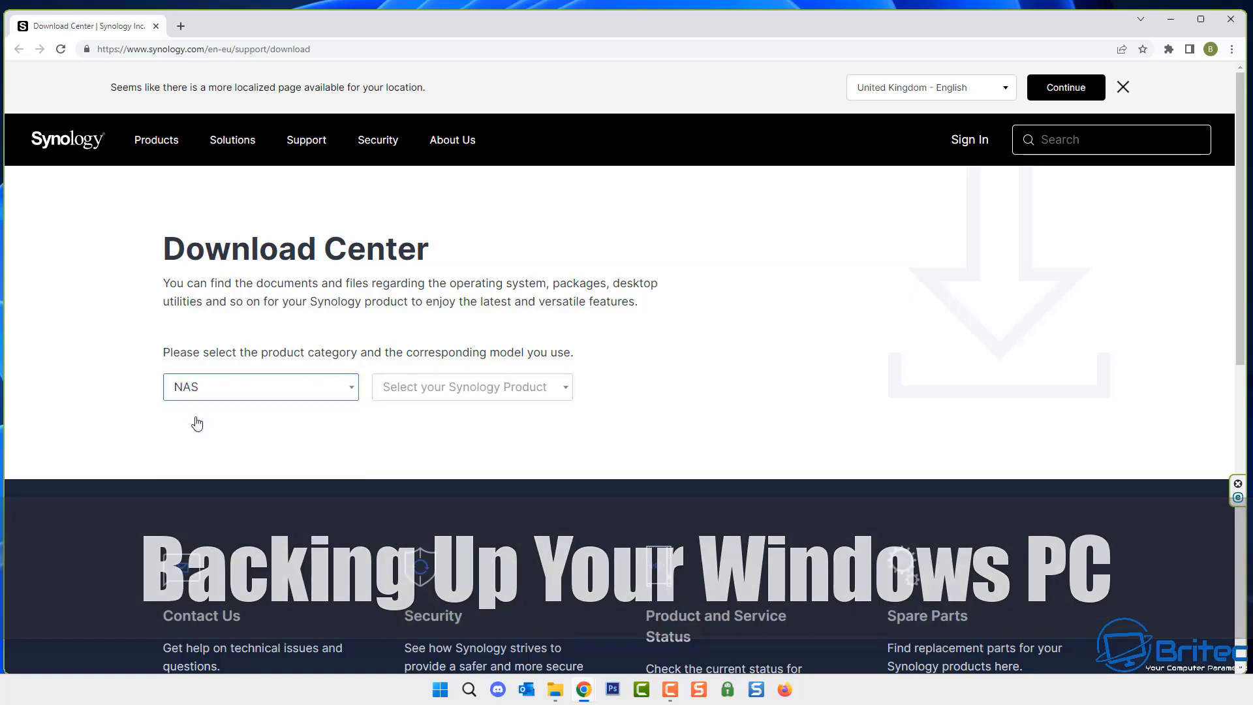
click(550, 394)
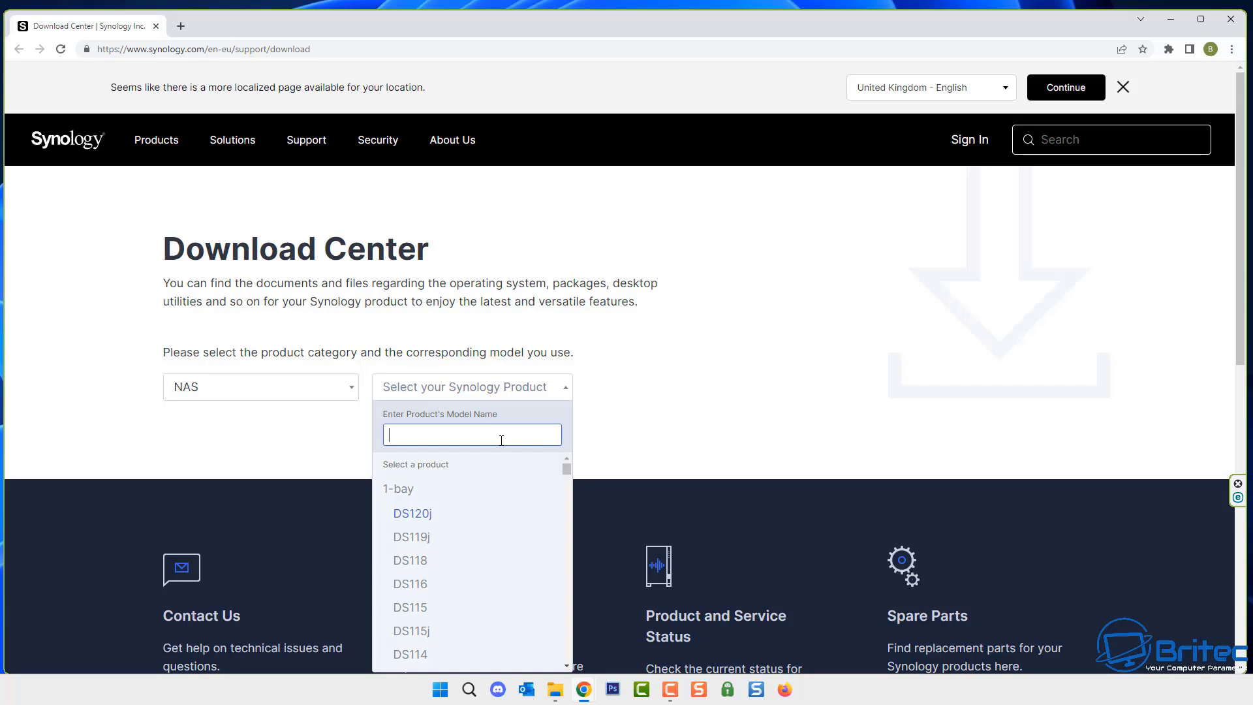
text(ds924)
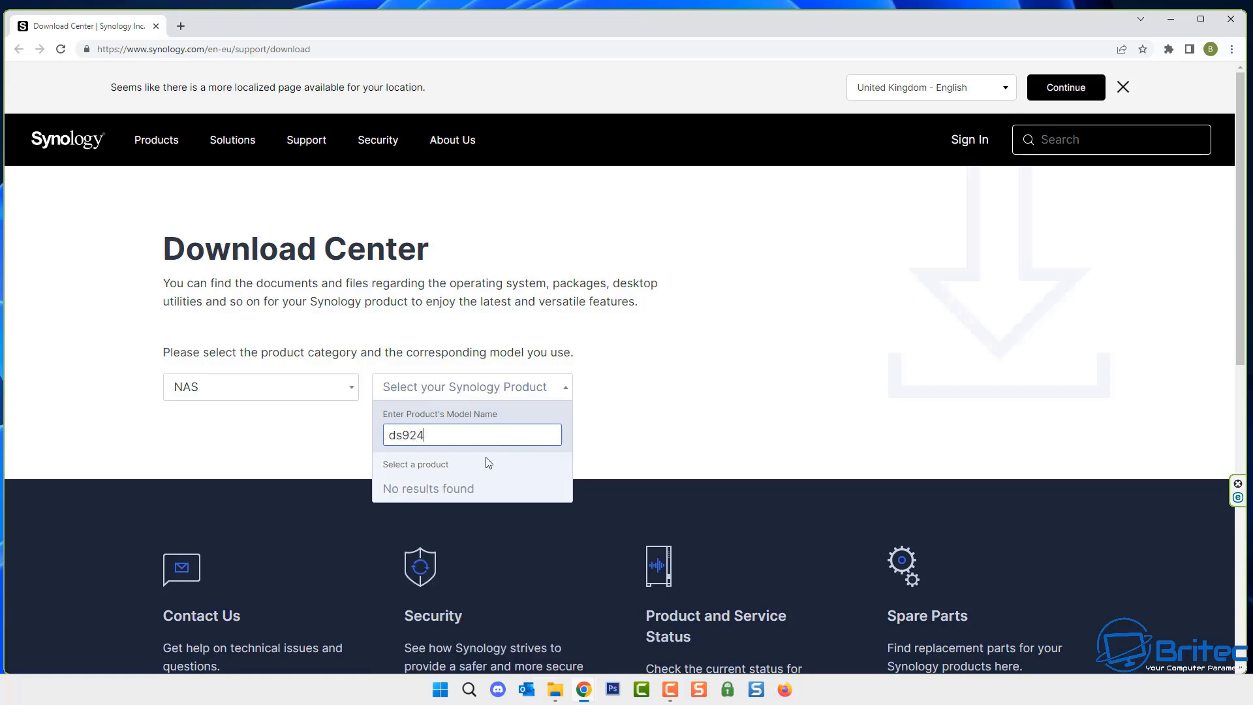
key(BackSpace)
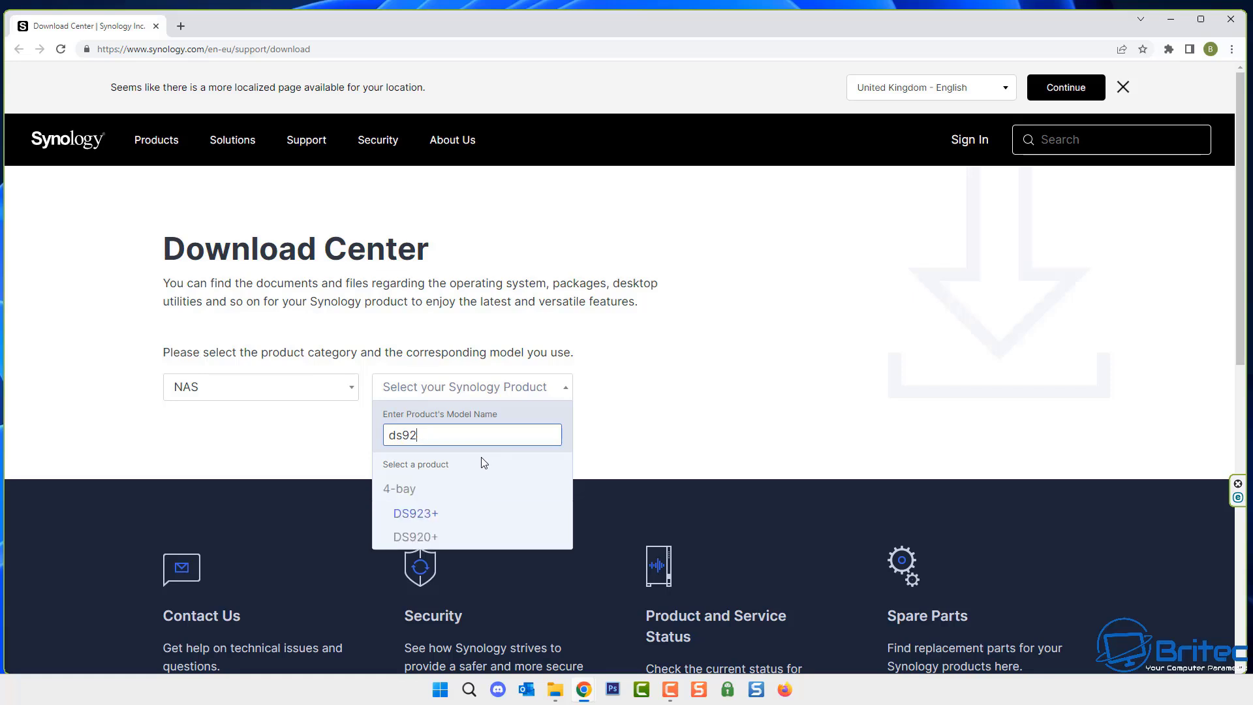
text(3)
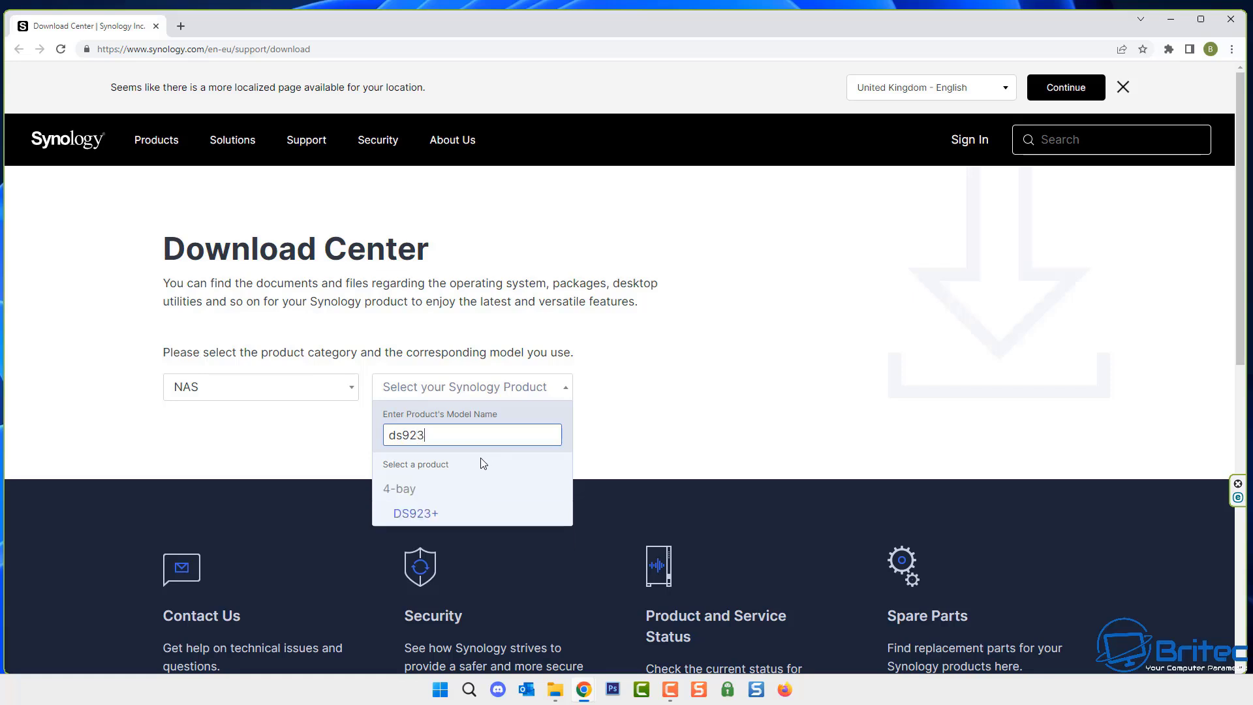
click(417, 513)
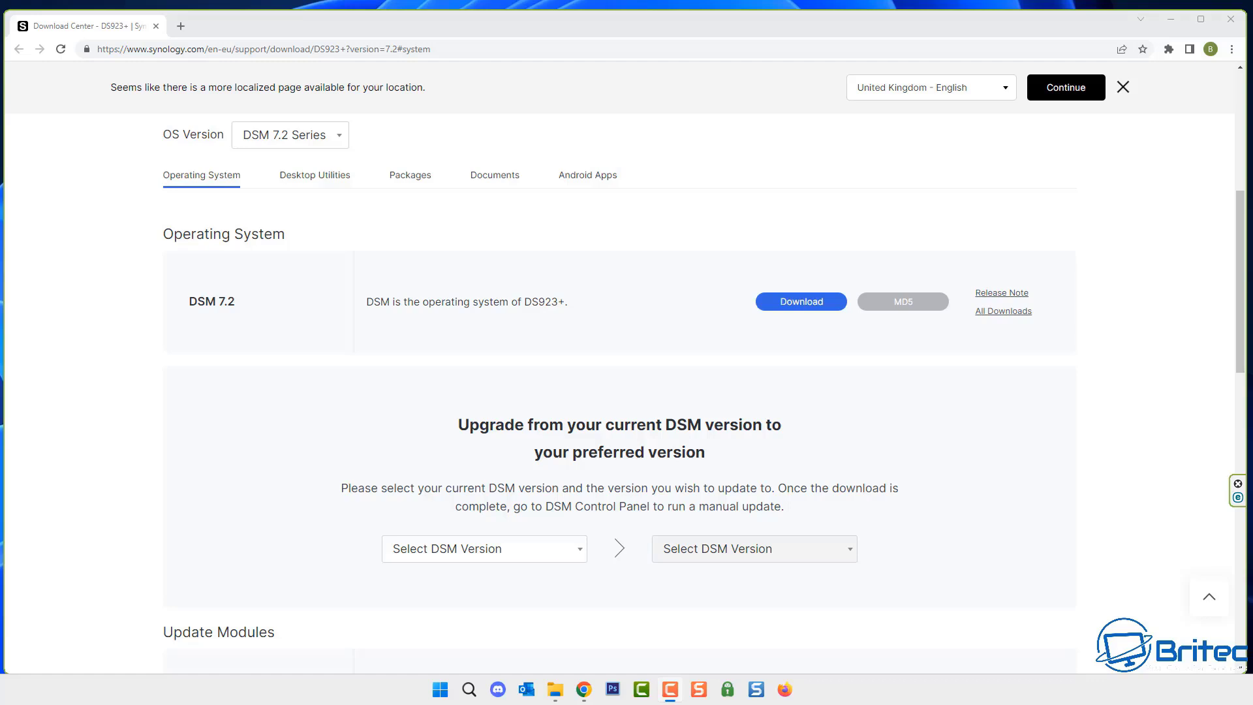
Set the DSM upgrade path from version 7.1.1-42962 to 7.2-64570 and view the required patch download.
click(579, 552)
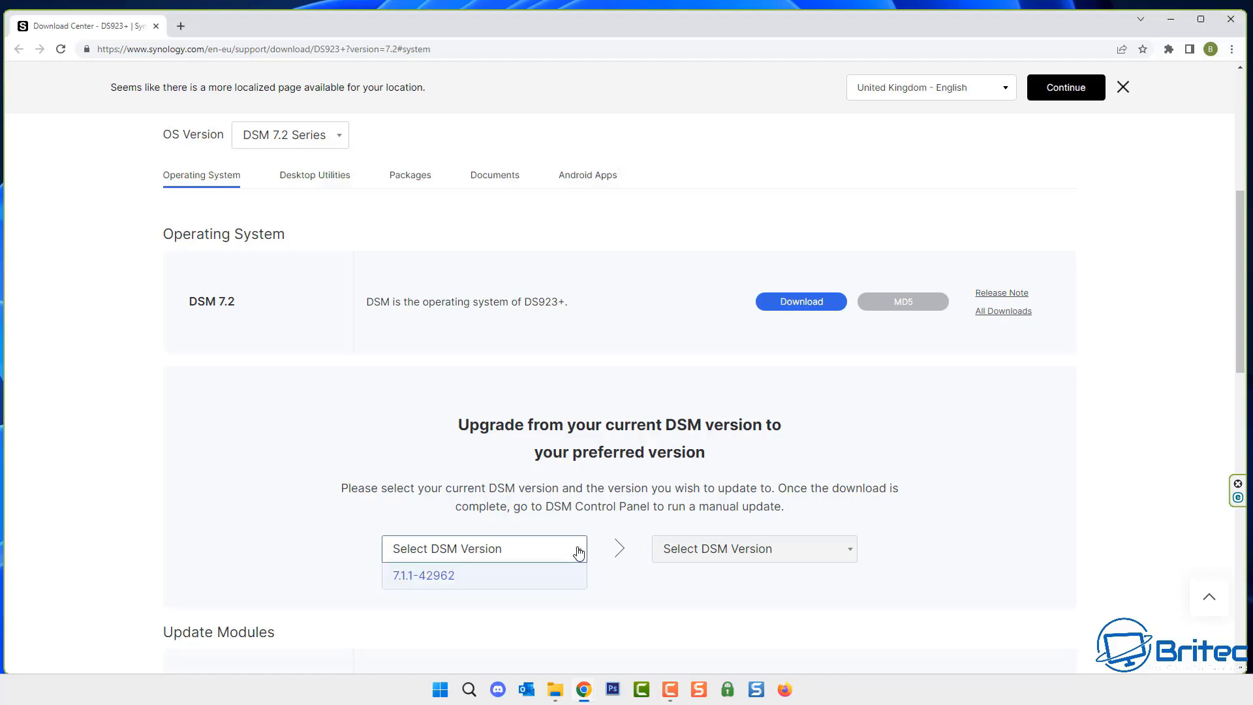
click(758, 555)
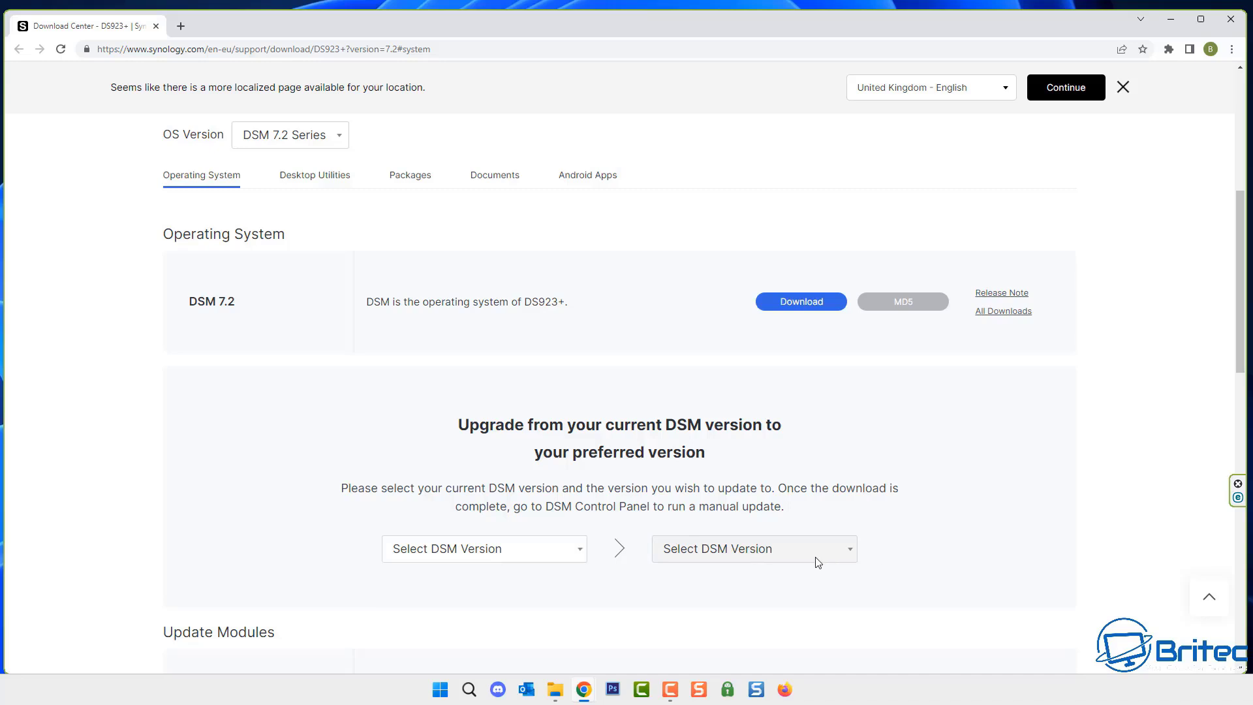
click(573, 554)
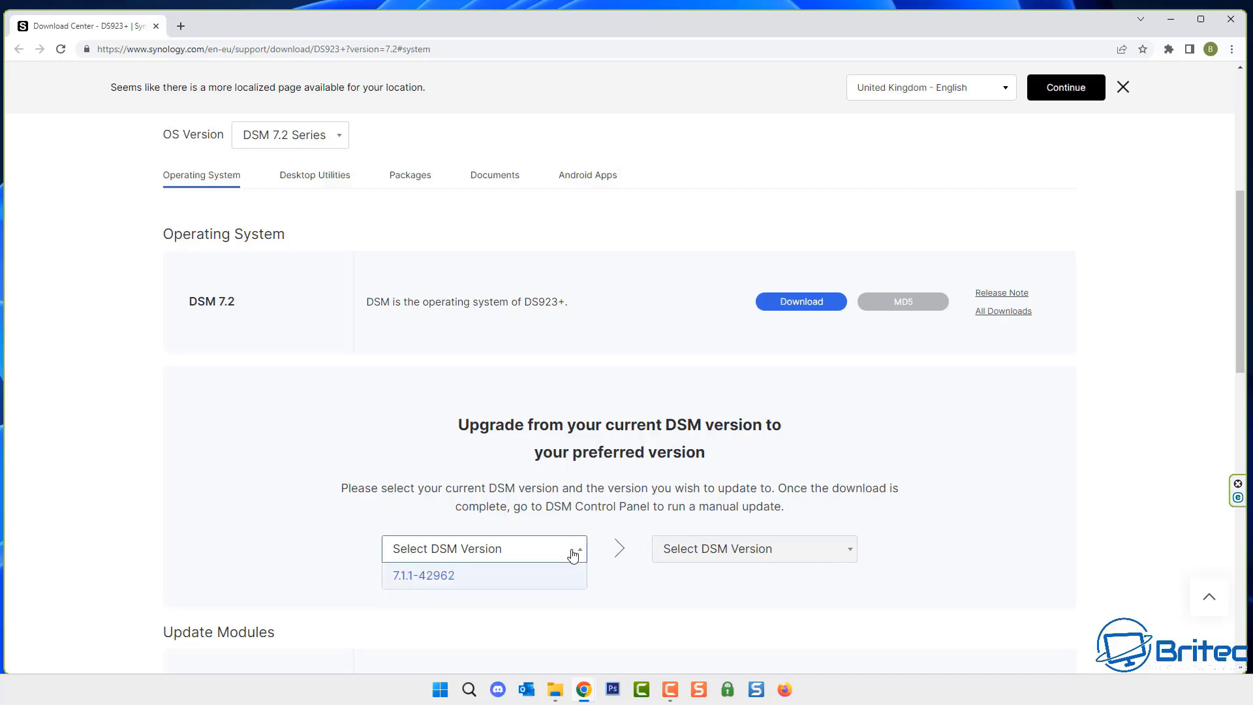
click(490, 578)
click(839, 555)
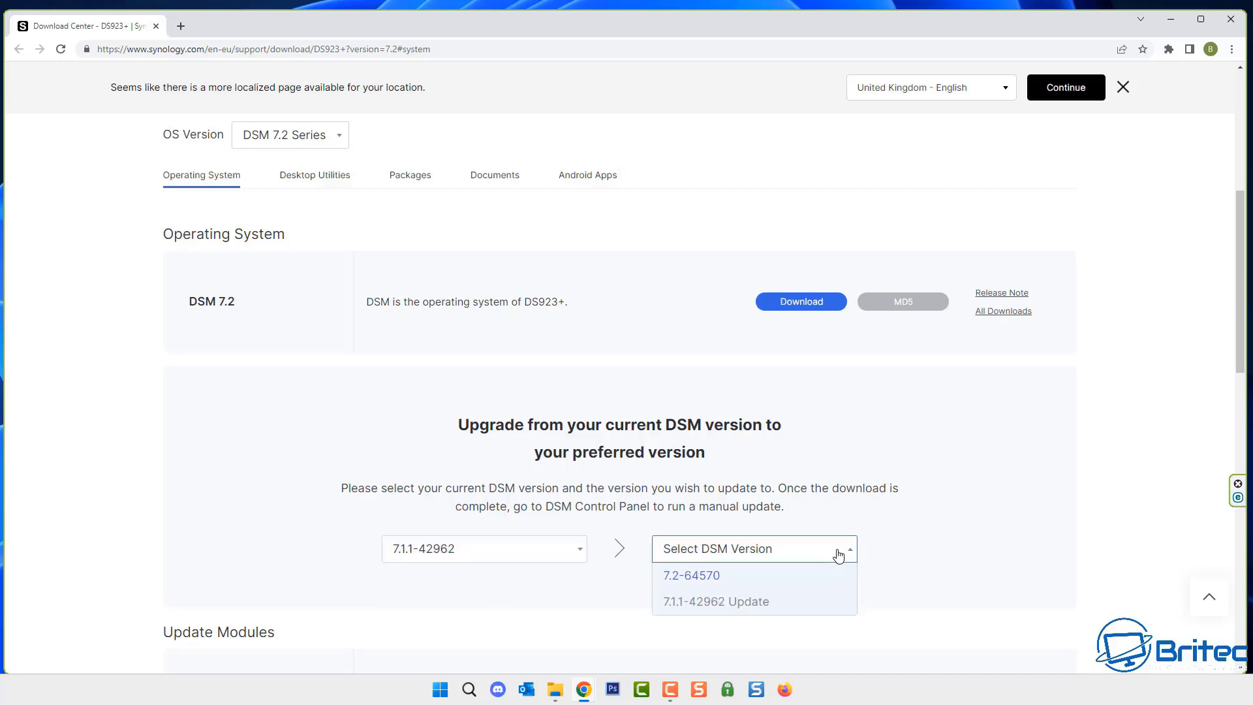
click(725, 581)
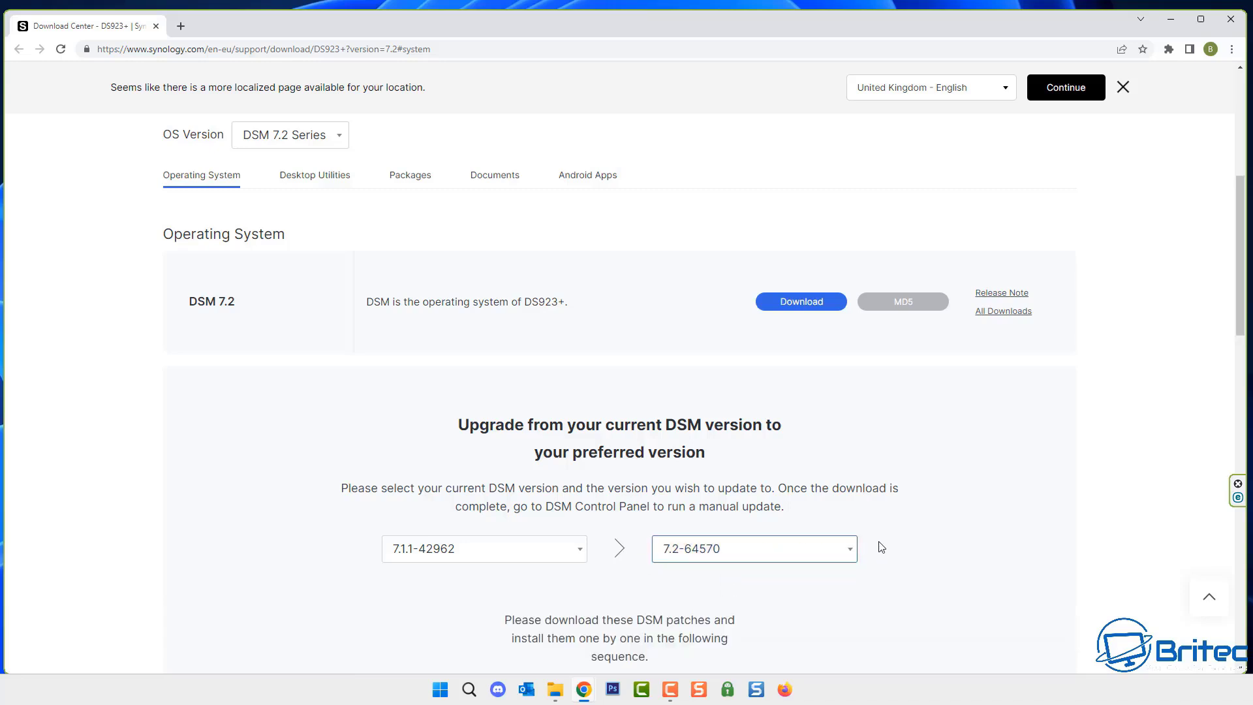
scroll(933, 517, down, 2)
scroll(938, 519, down, 2)
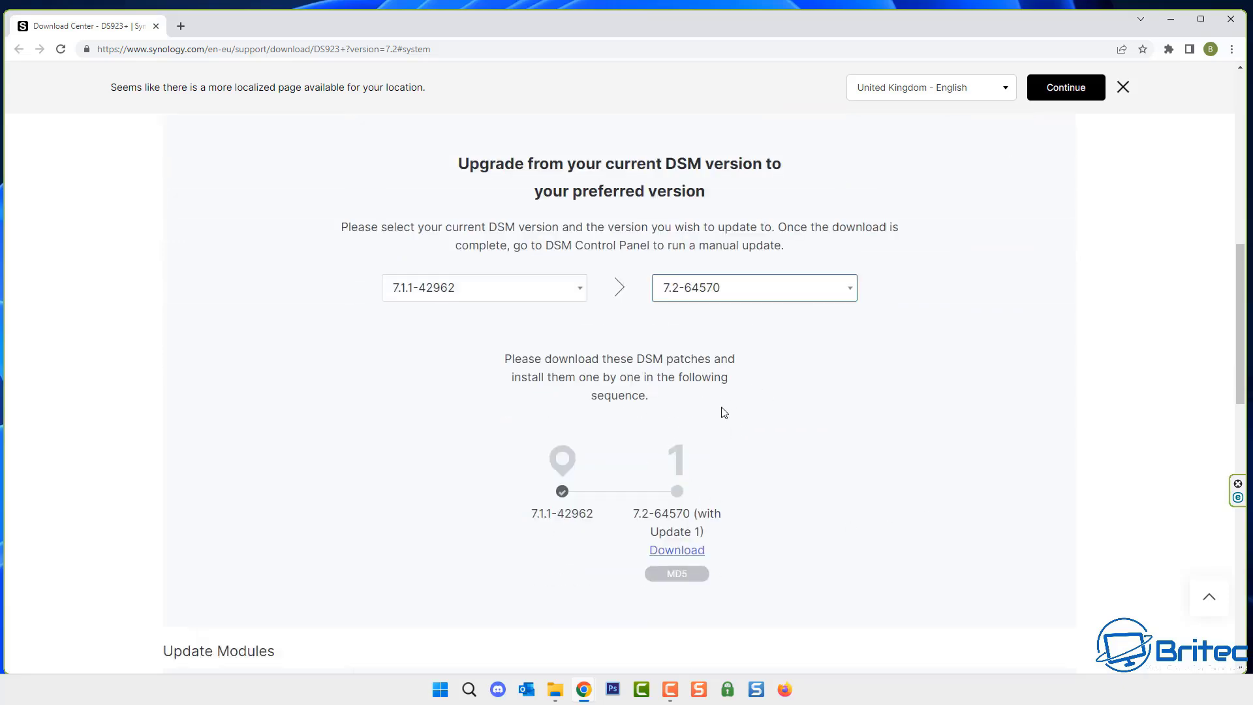
Download the Windows (exe) version of Synology Drive Client from the DS923+ desktop utilities.
scroll(829, 449, up, 7)
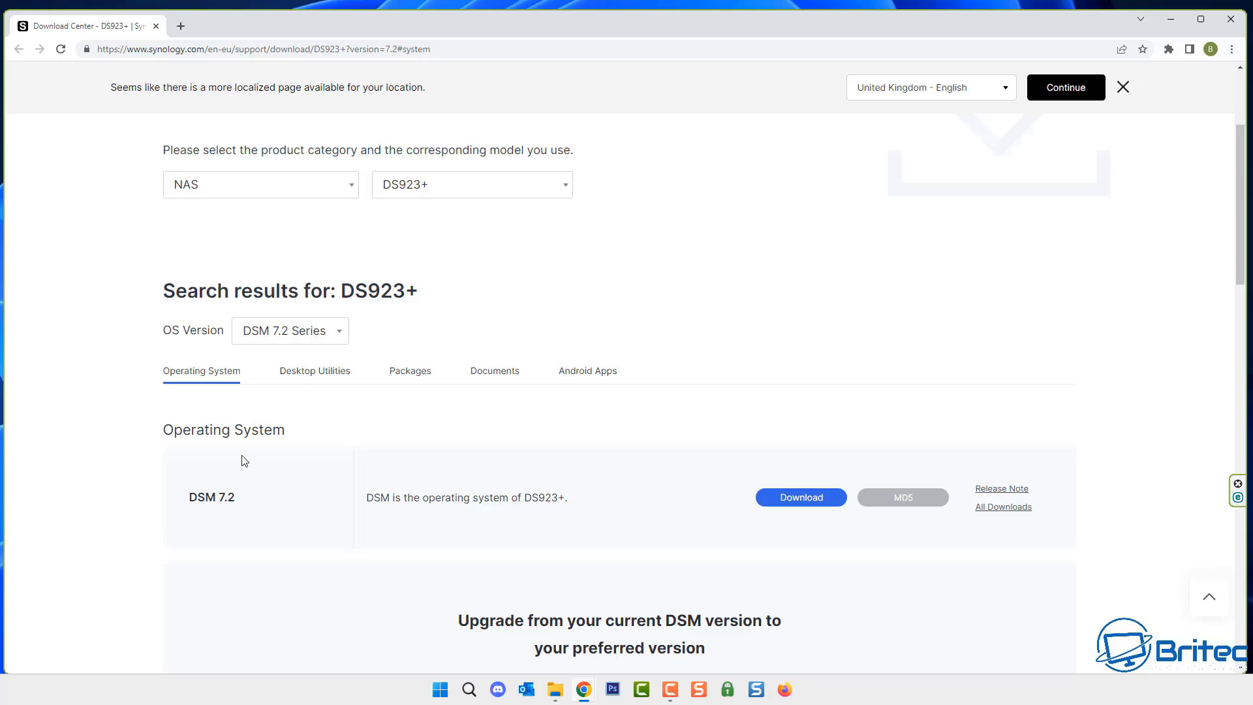
click(327, 386)
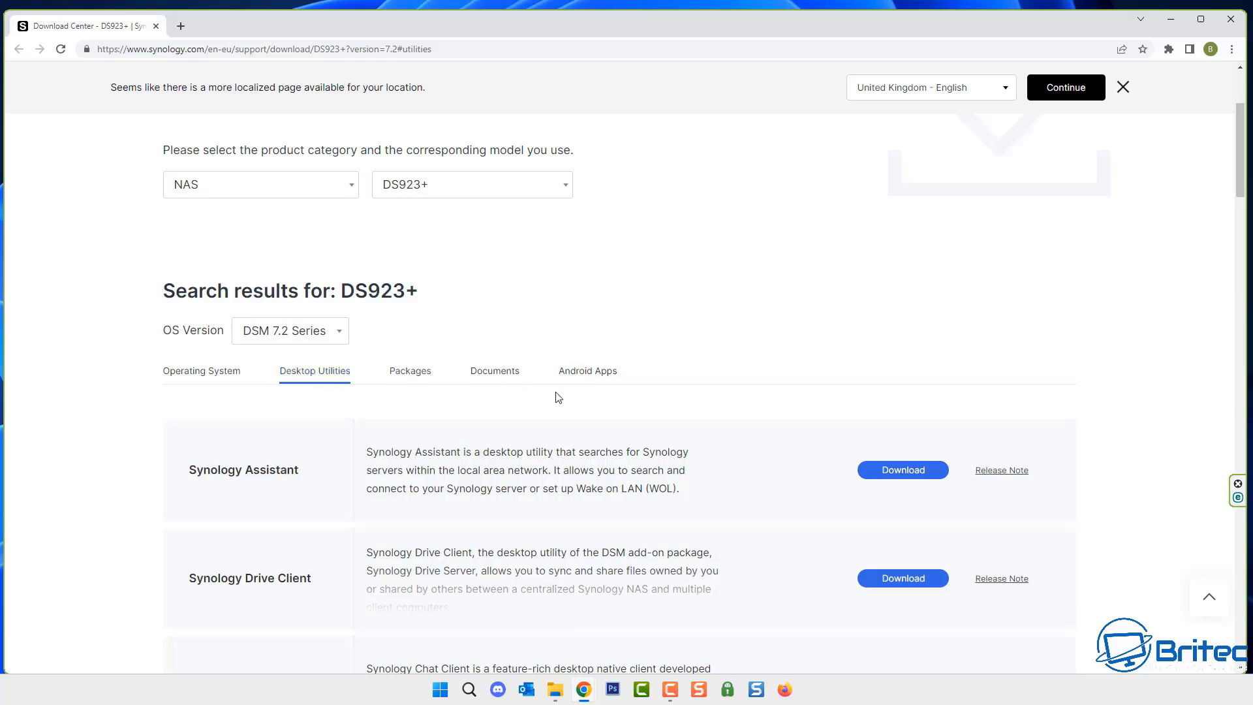
click(916, 580)
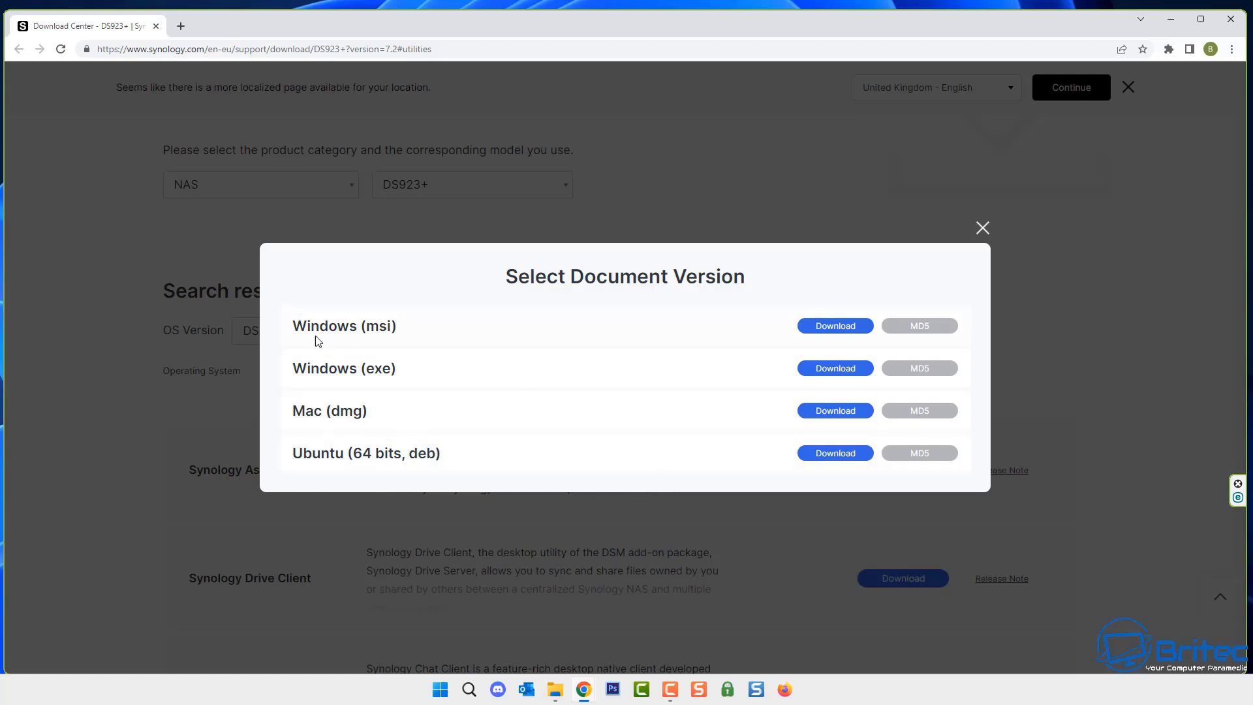
click(827, 371)
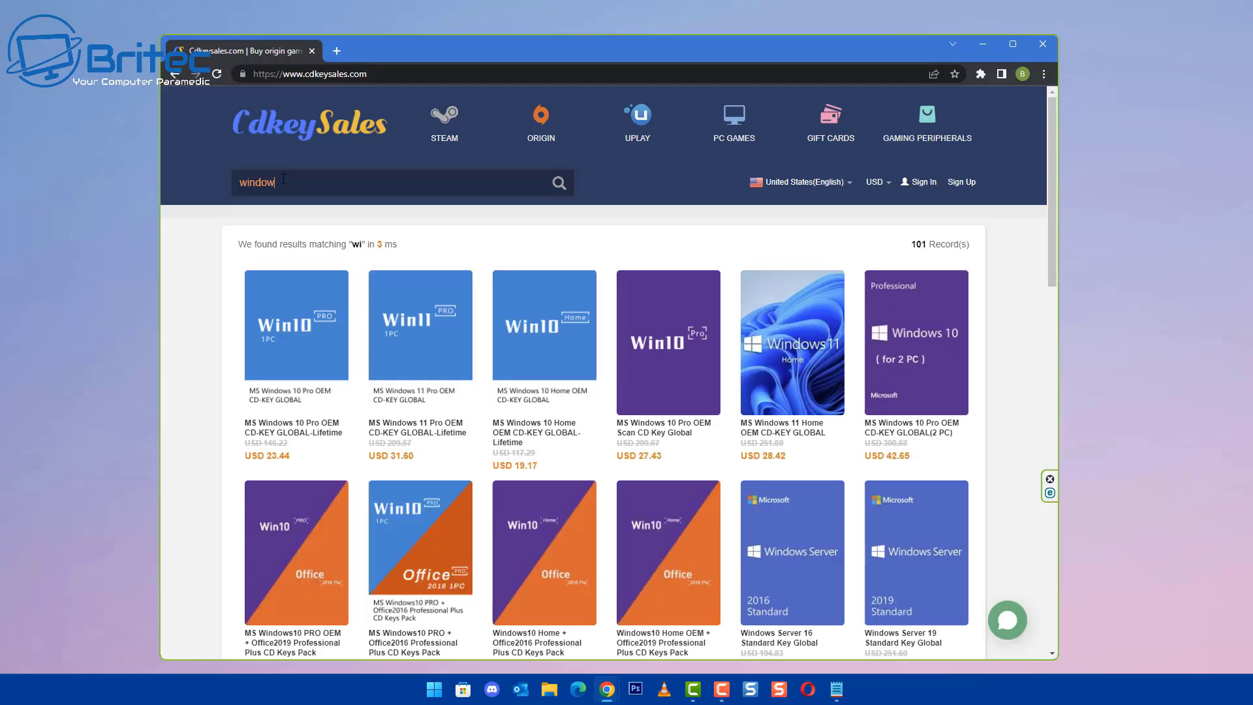
Search the CdkeySales store for "windows 10" and take MS Windows 10 Pro OEM CD-KEY GLOBAL-Lifetime to checkout.
text(10)
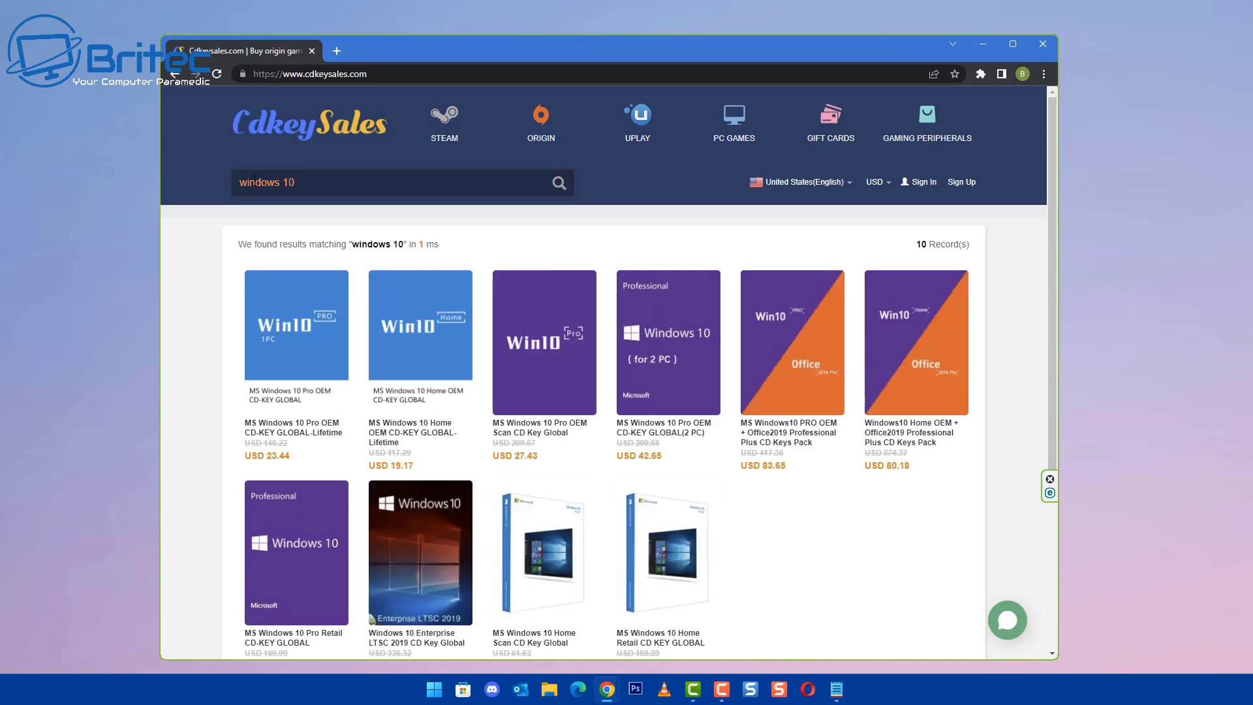
click(304, 394)
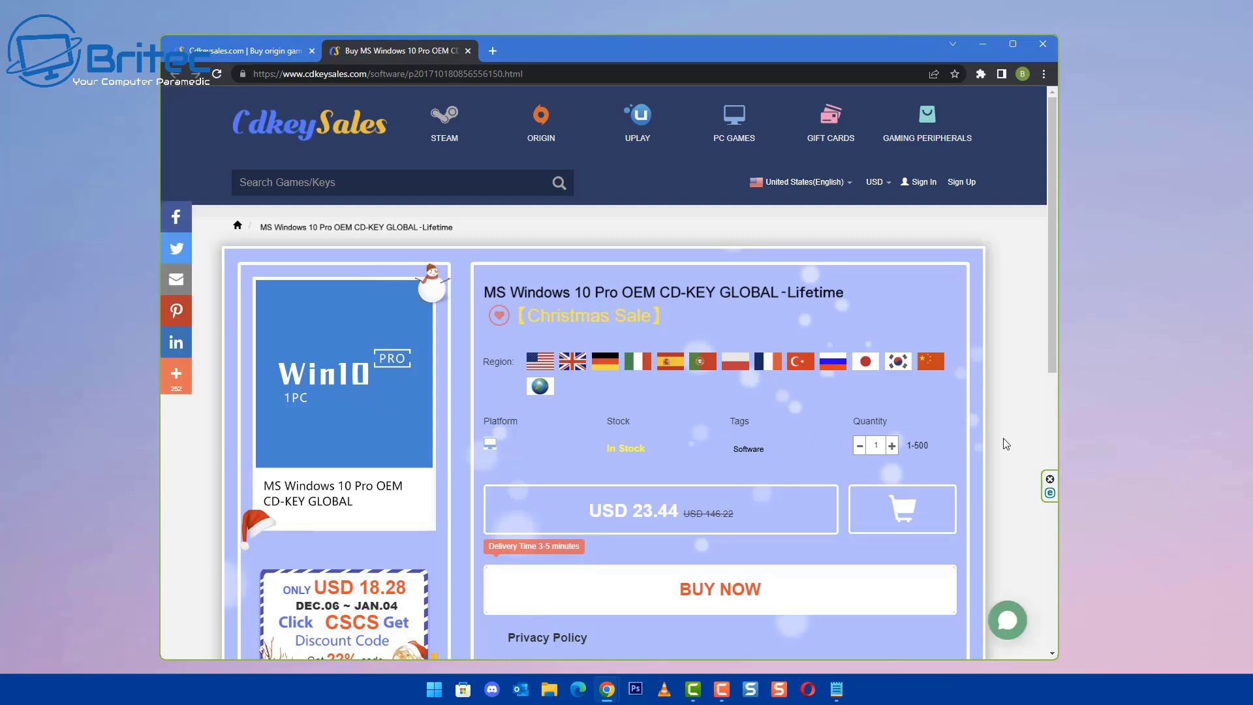
click(732, 595)
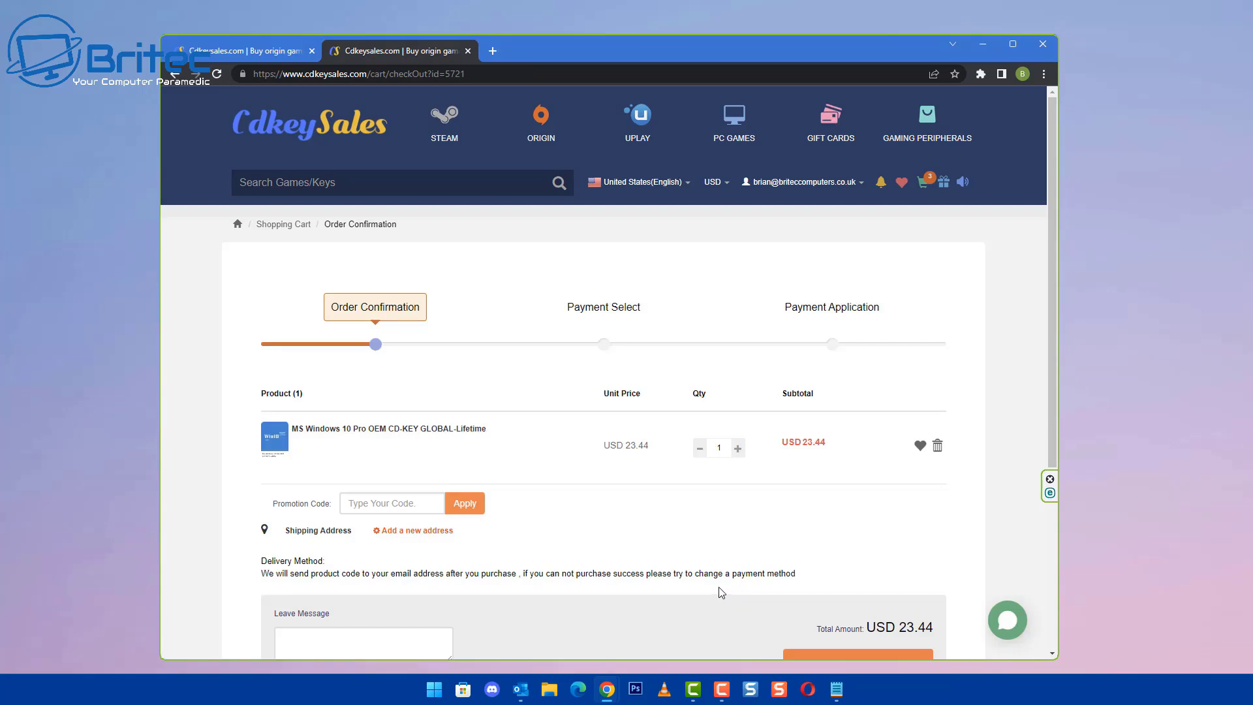
Apply the promotion code BR09 to the Windows 10 Pro order.
click(391, 503)
text(B)
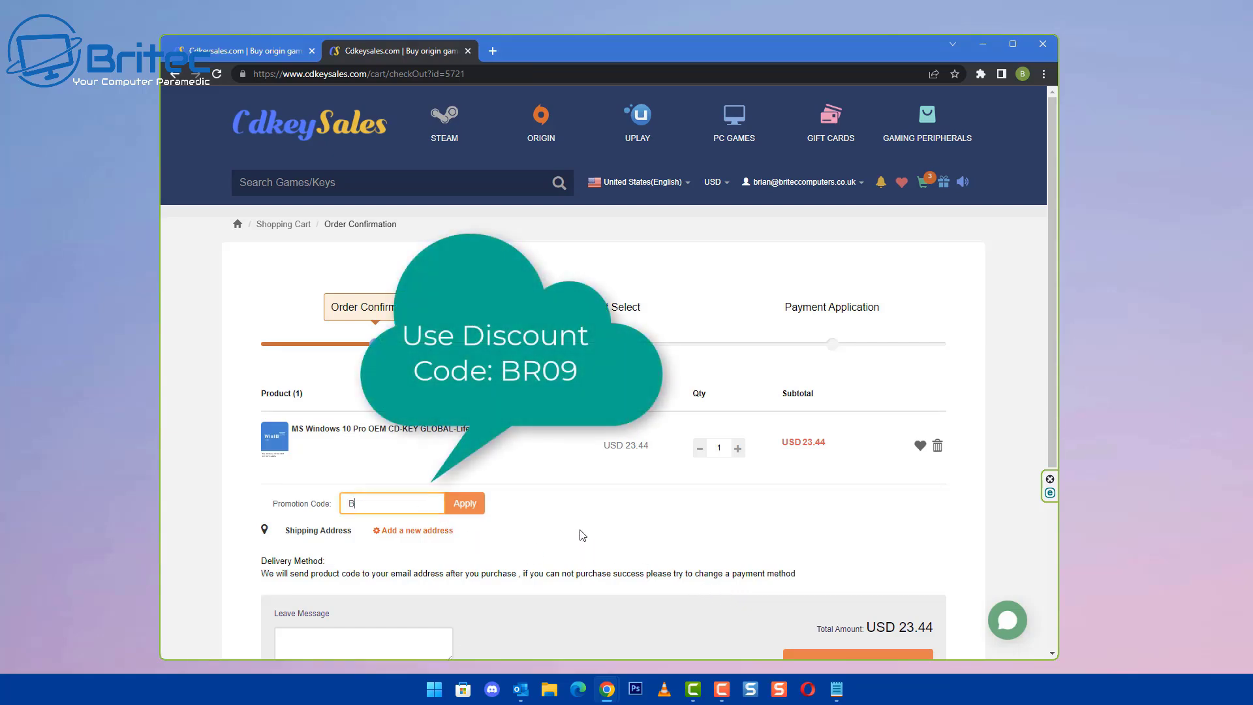
text(R09)
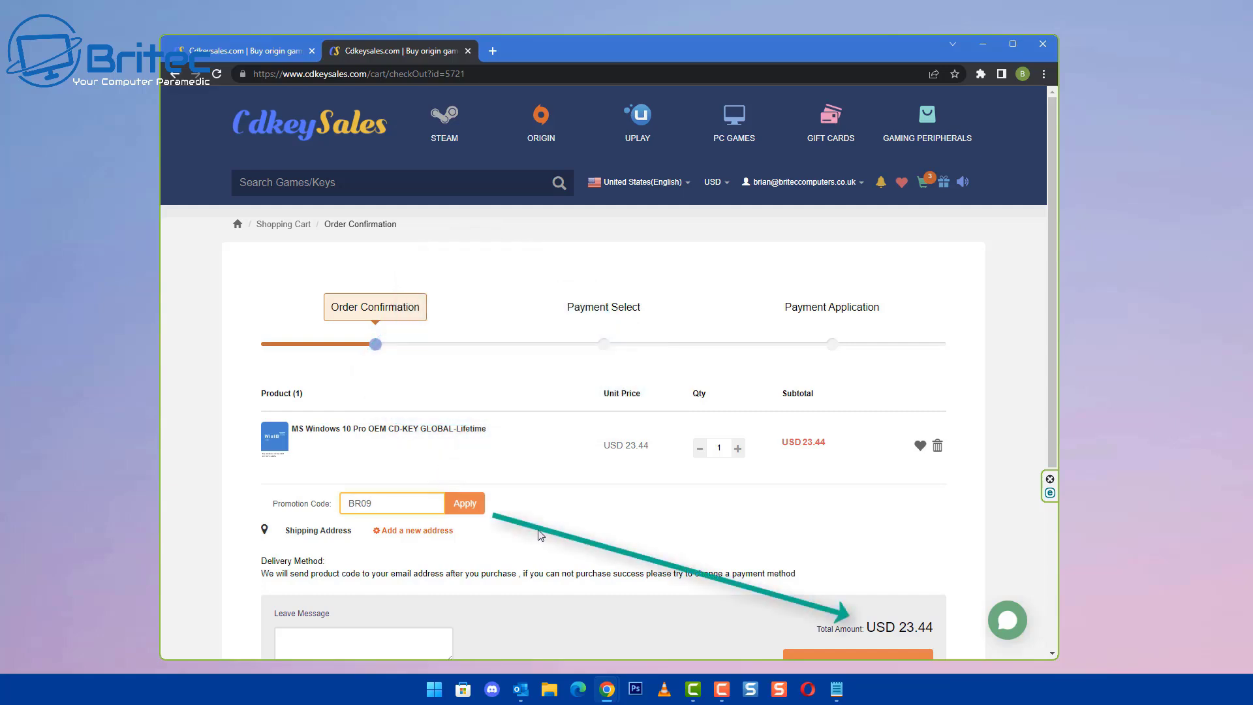
click(473, 508)
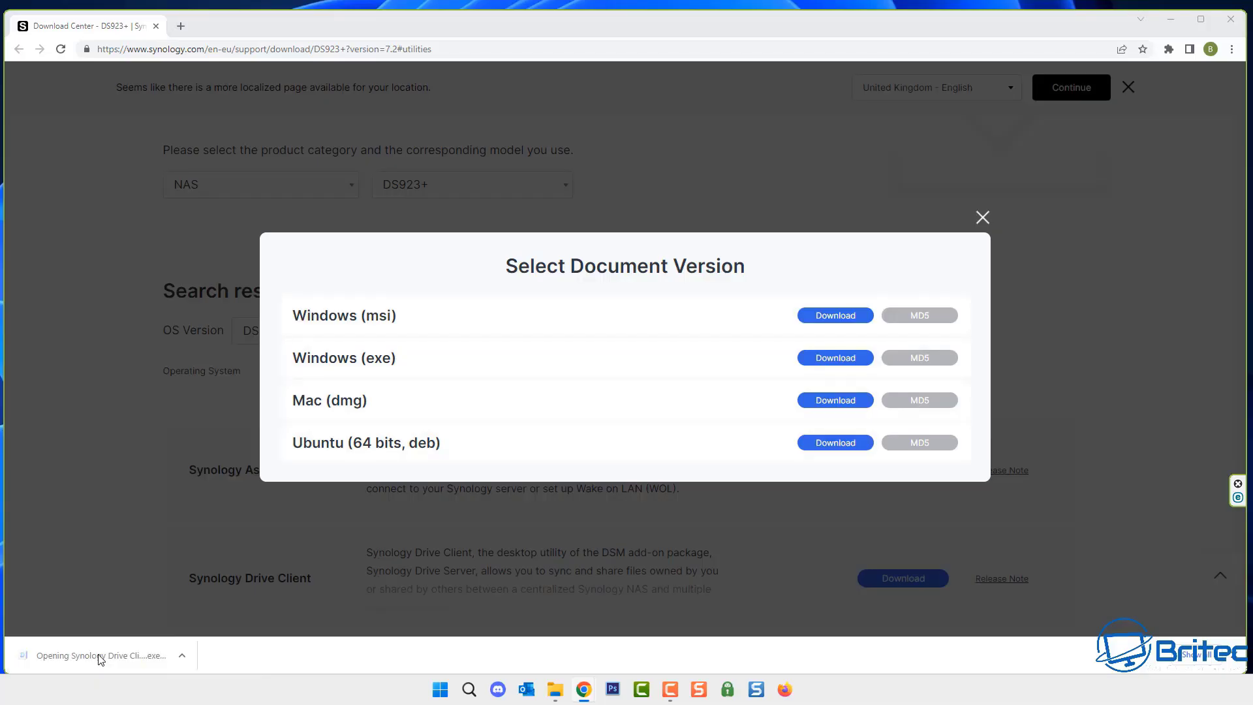
Install Synology Drive Client from the downloaded installer in English, accepting the license agreement and running the client on completion.
click(106, 656)
click(1171, 21)
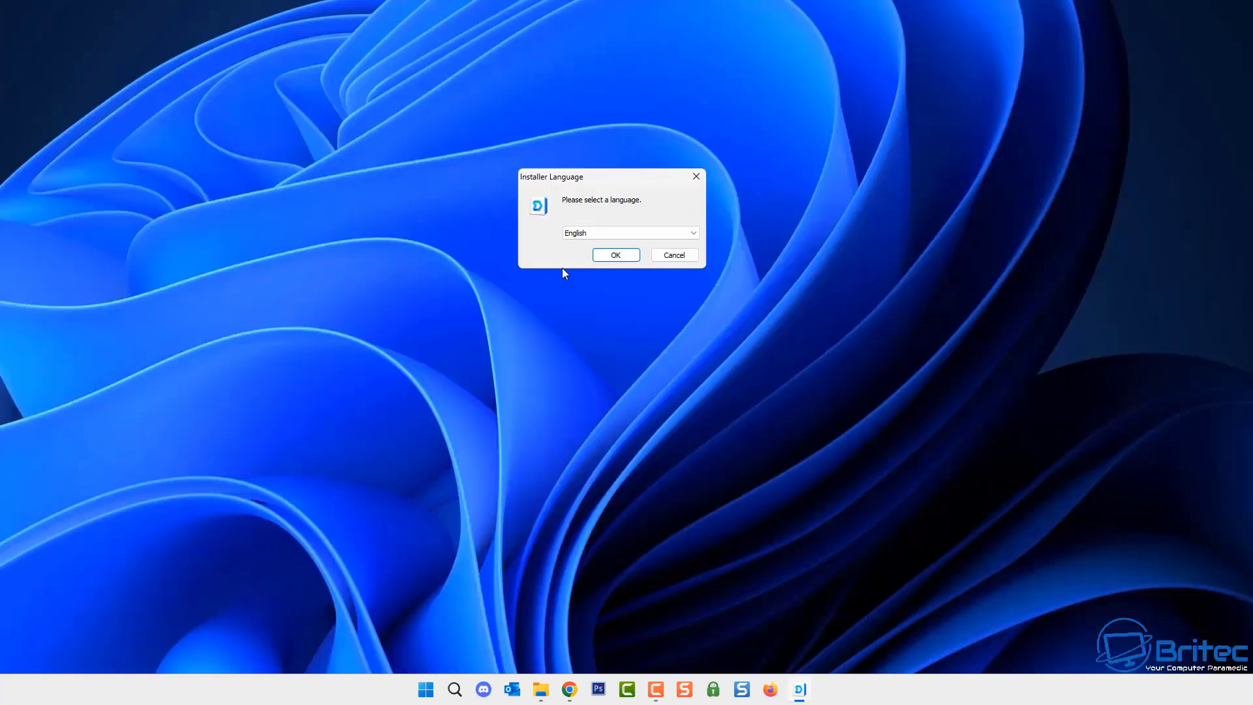
click(616, 255)
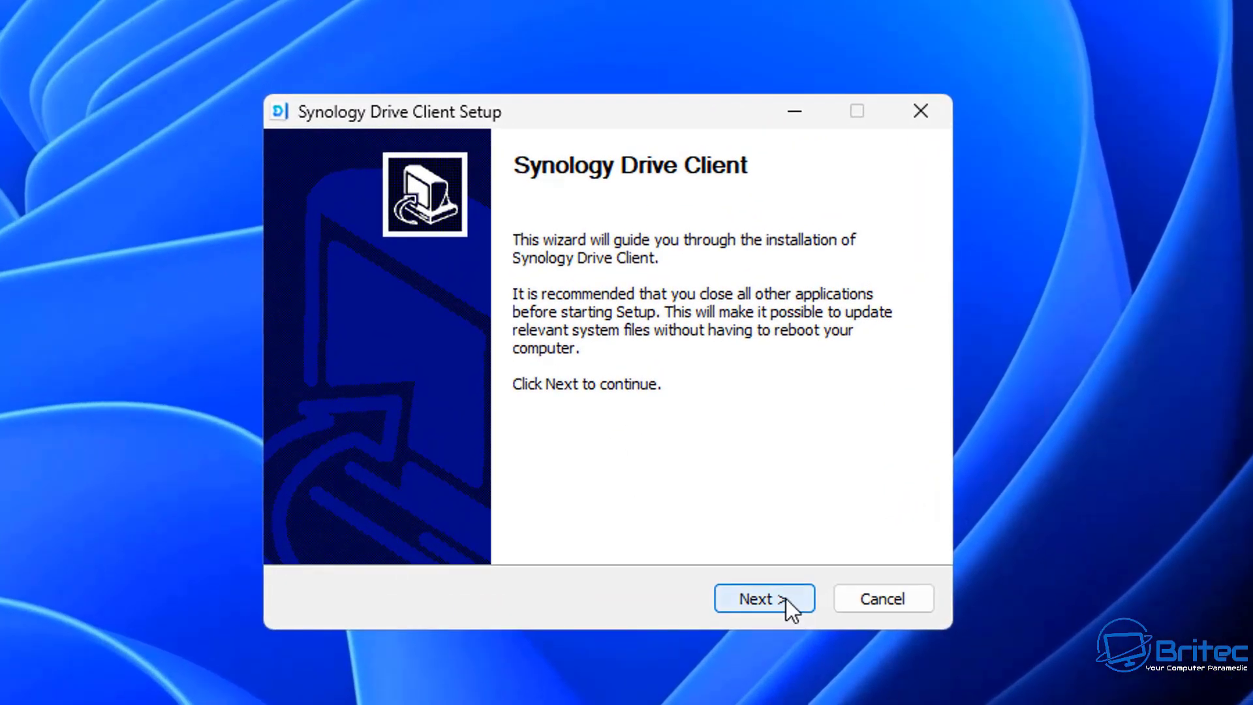
click(788, 604)
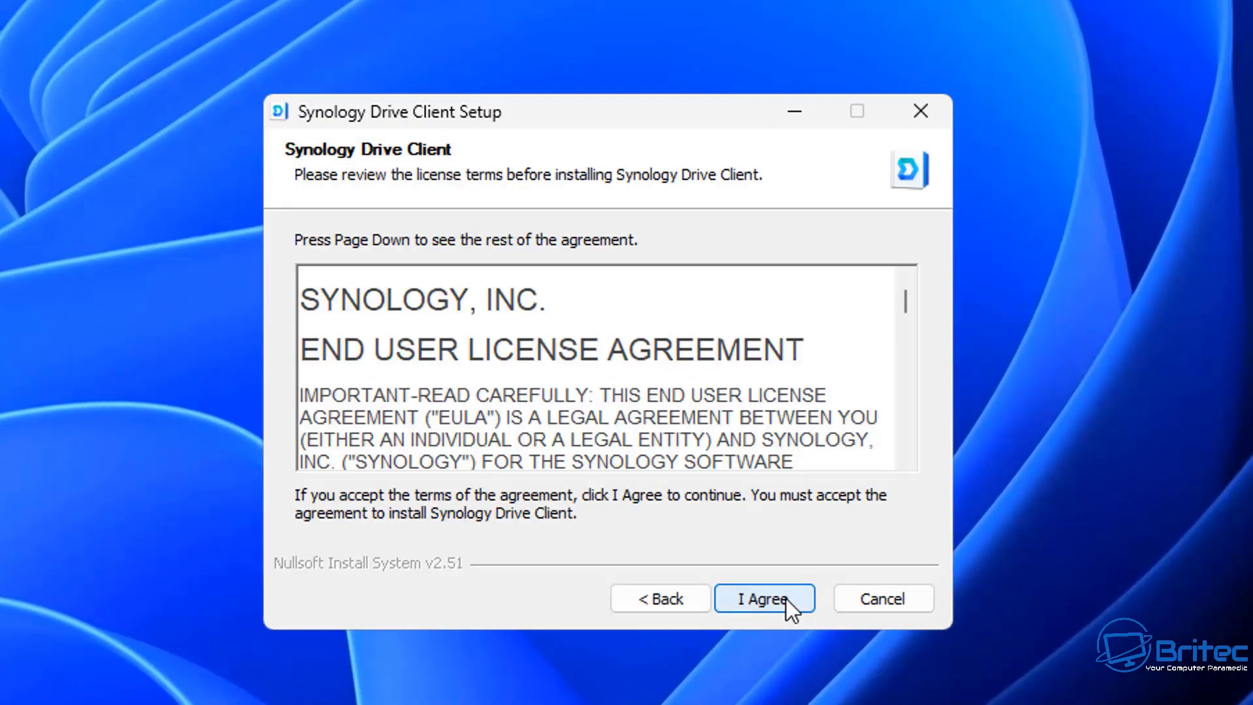
click(786, 598)
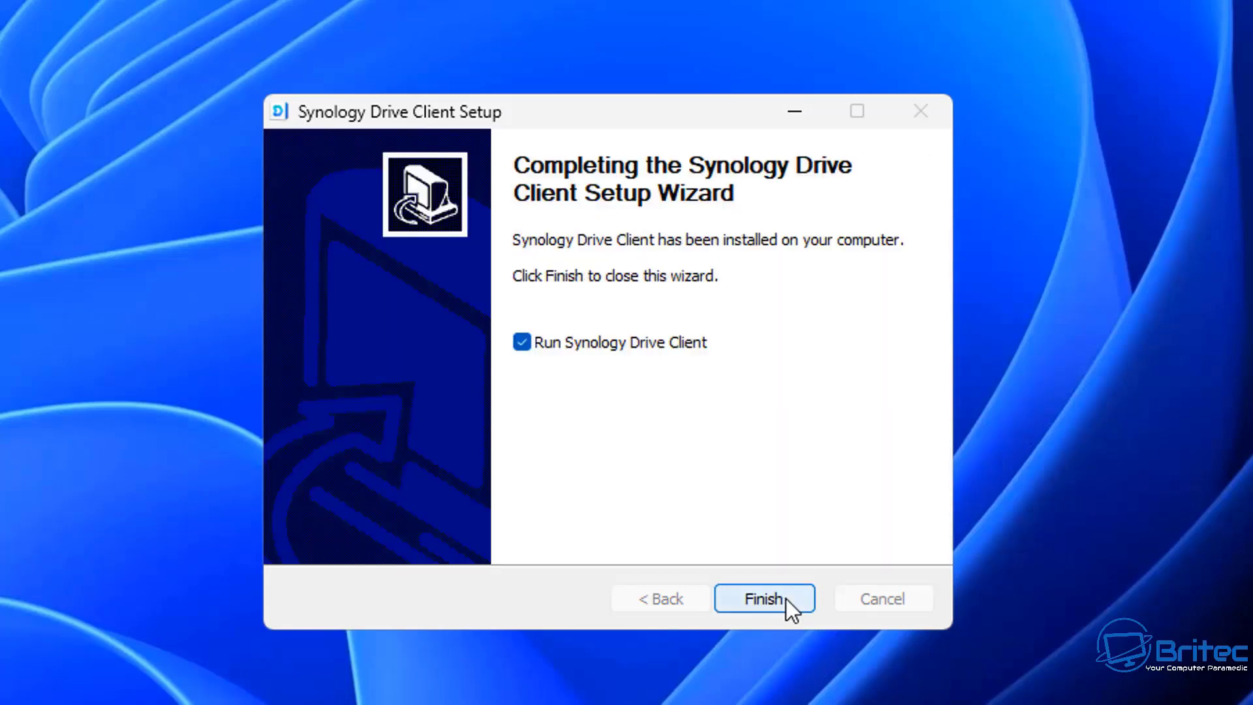
click(786, 597)
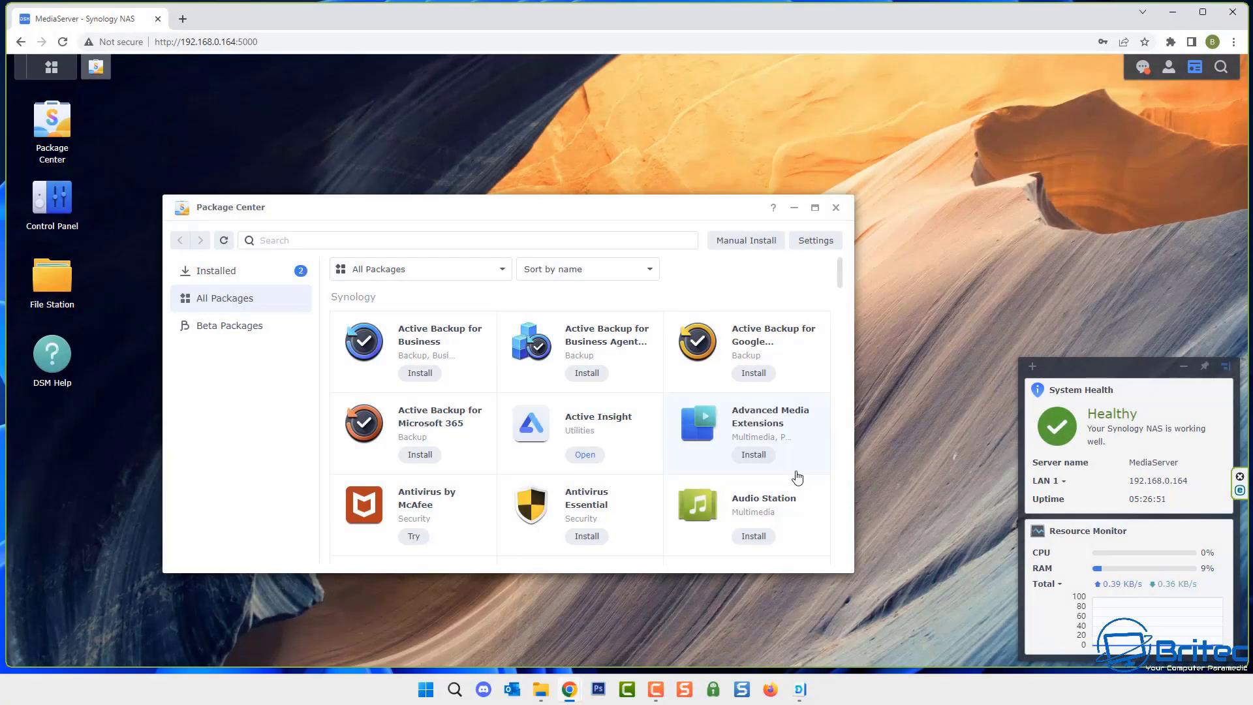
Install Synology Drive Server from all packages, accepting Universal Viewer, Node.js v18 and Synology Application Service as additional installs.
scroll(800, 475, down, 3)
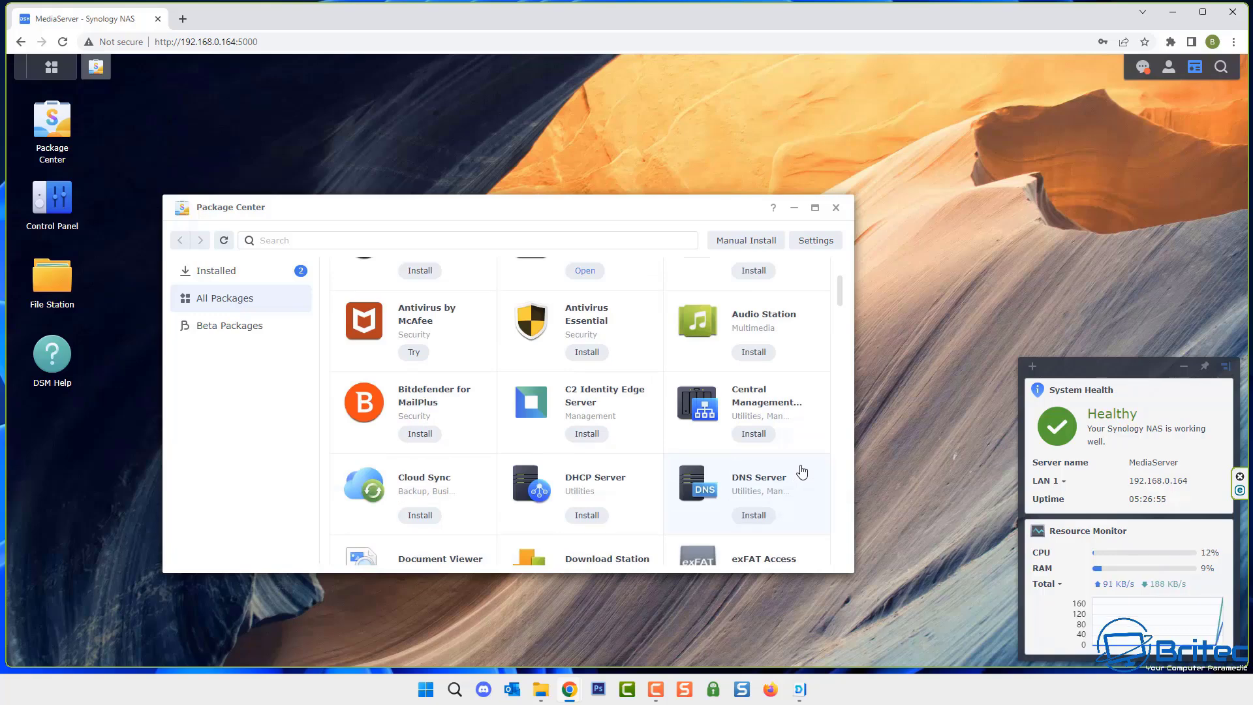
scroll(802, 471, down, 1)
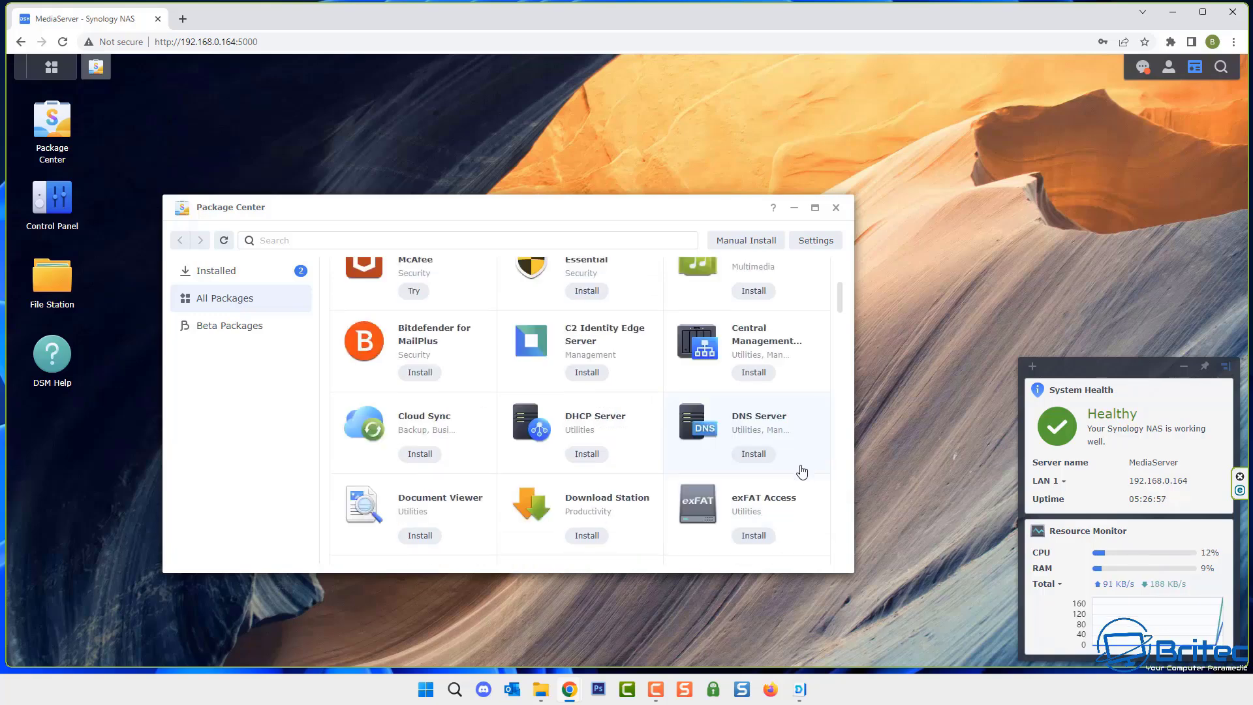
scroll(802, 472, down, 2)
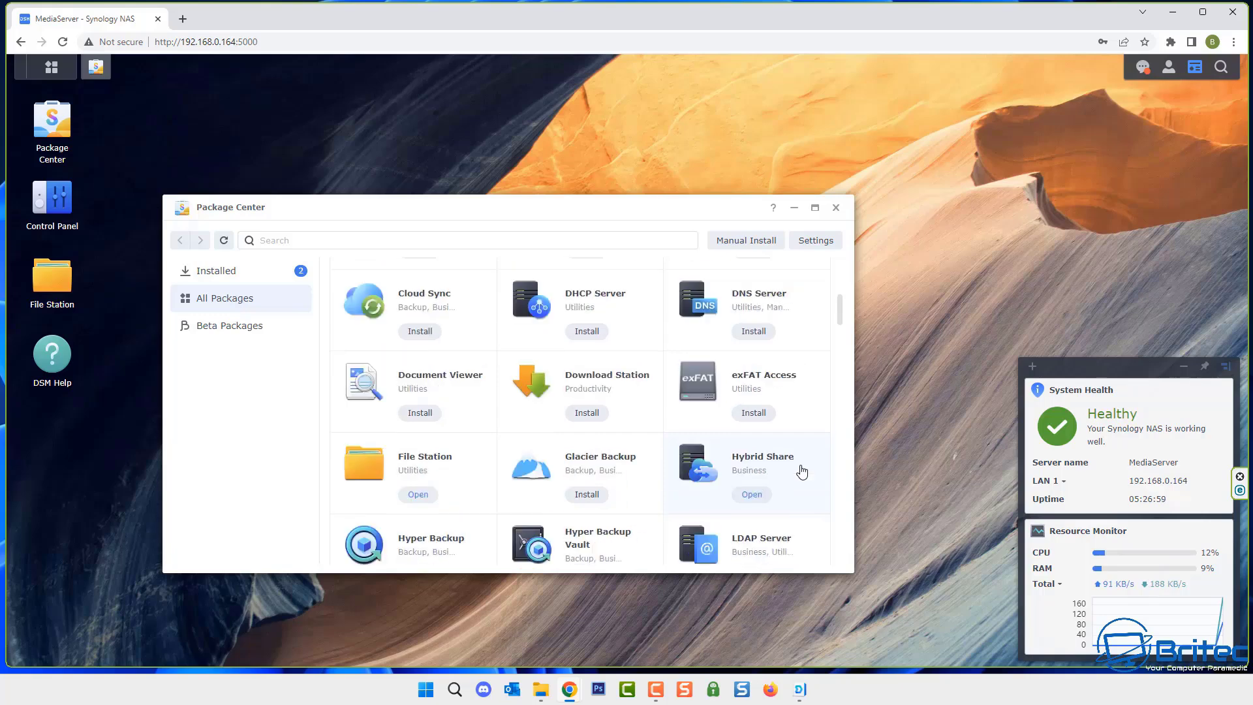
scroll(802, 471, down, 2)
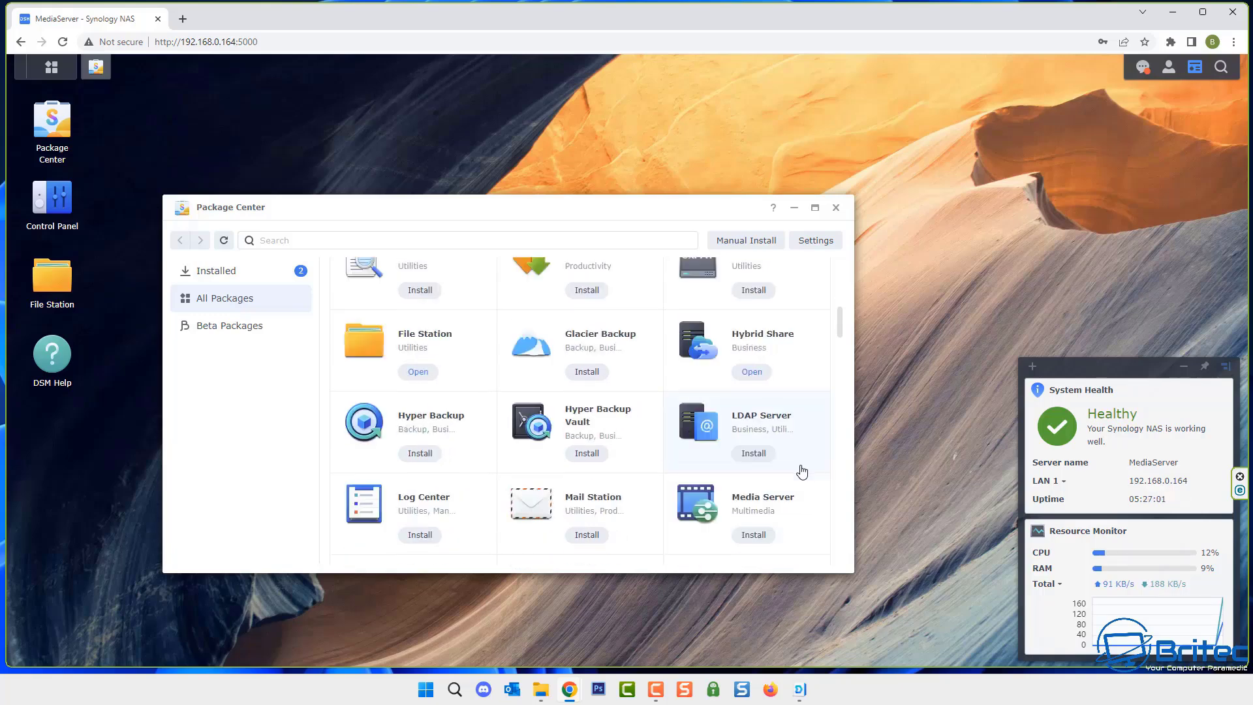
scroll(803, 471, down, 2)
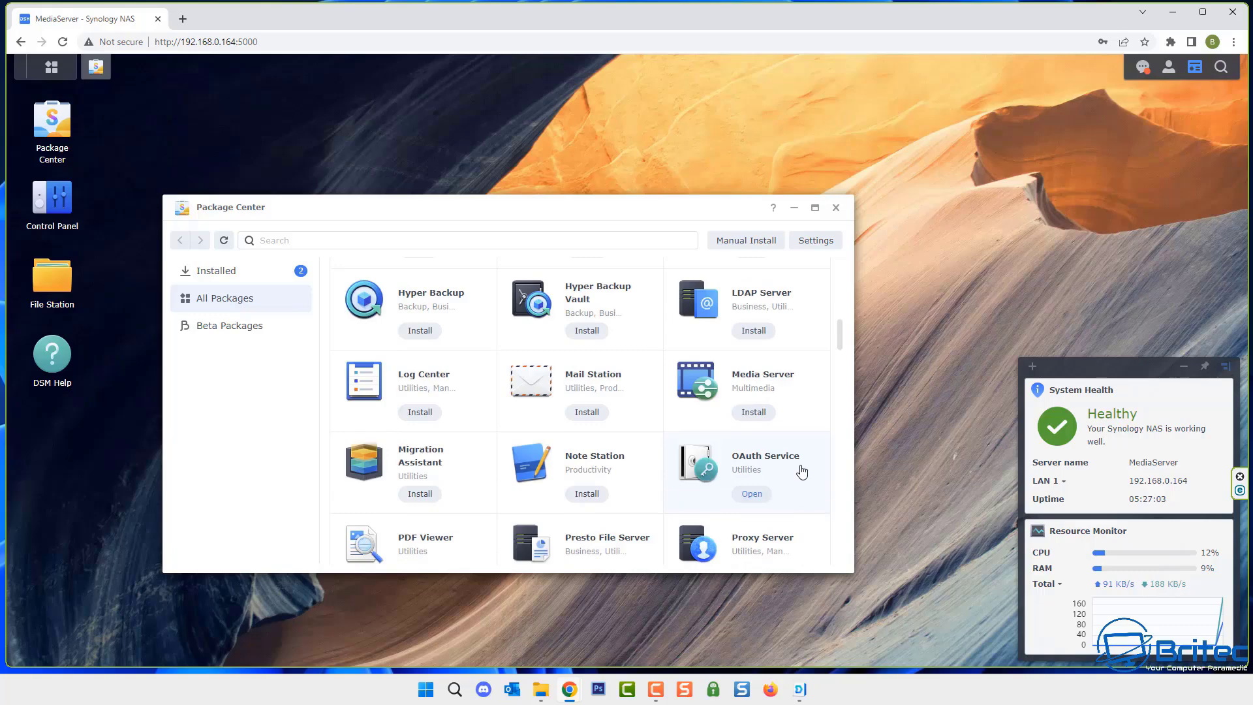
scroll(803, 471, down, 3)
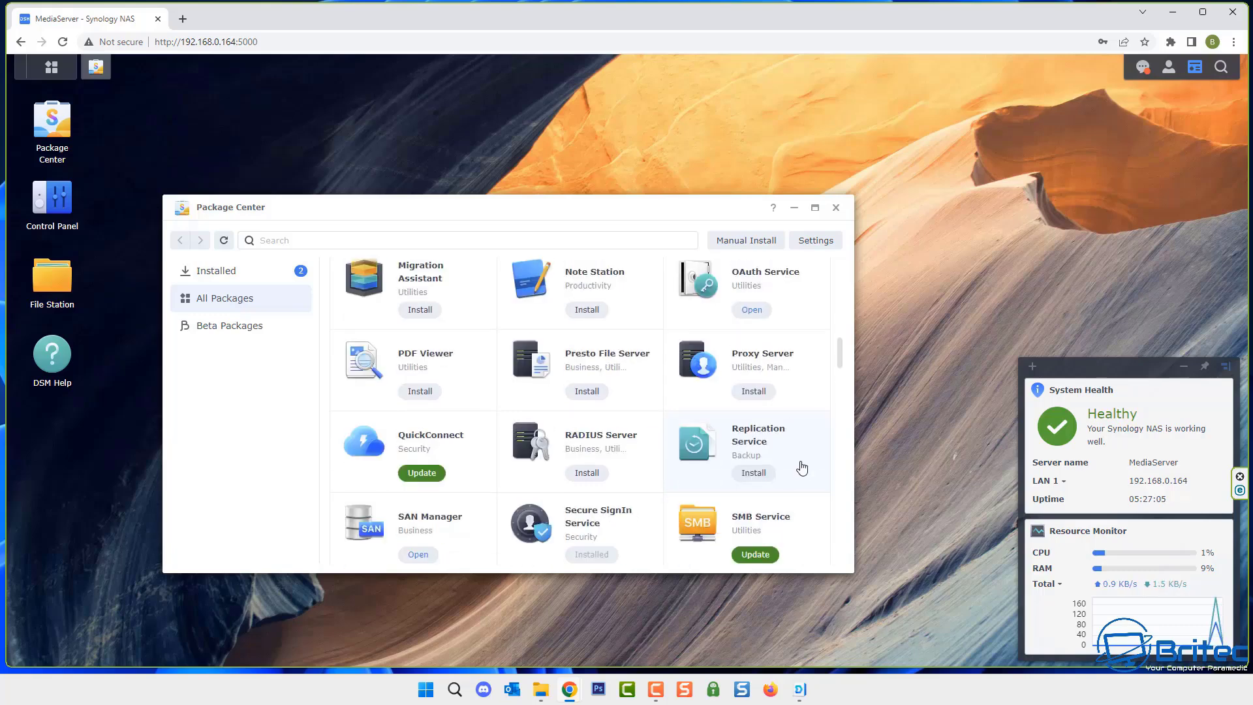
scroll(802, 469, down, 1)
scroll(803, 468, down, 2)
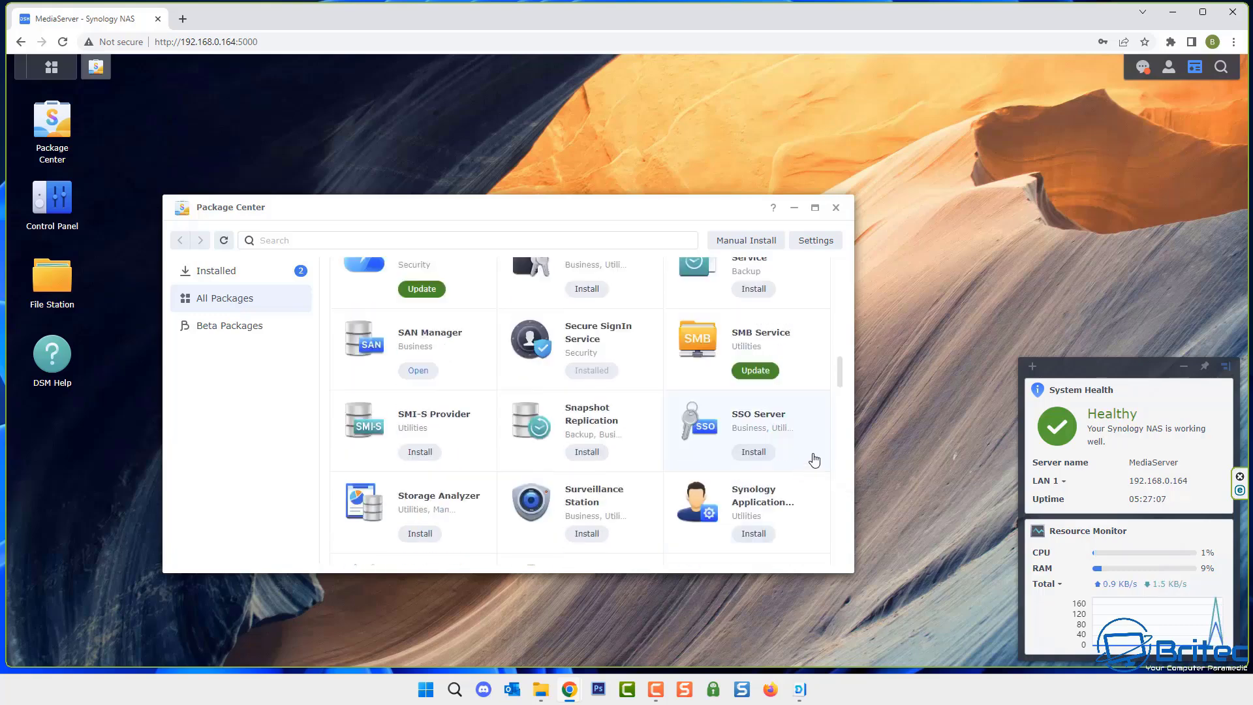
scroll(814, 460, down, 2)
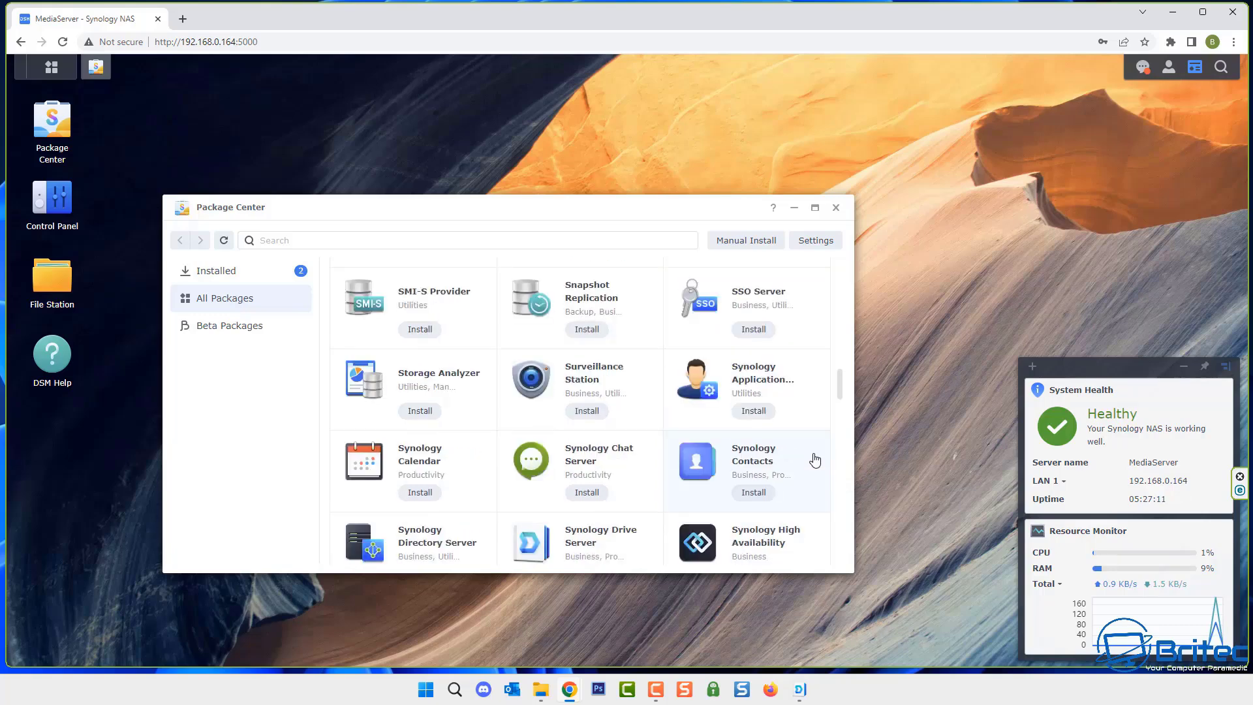
scroll(815, 461, down, 2)
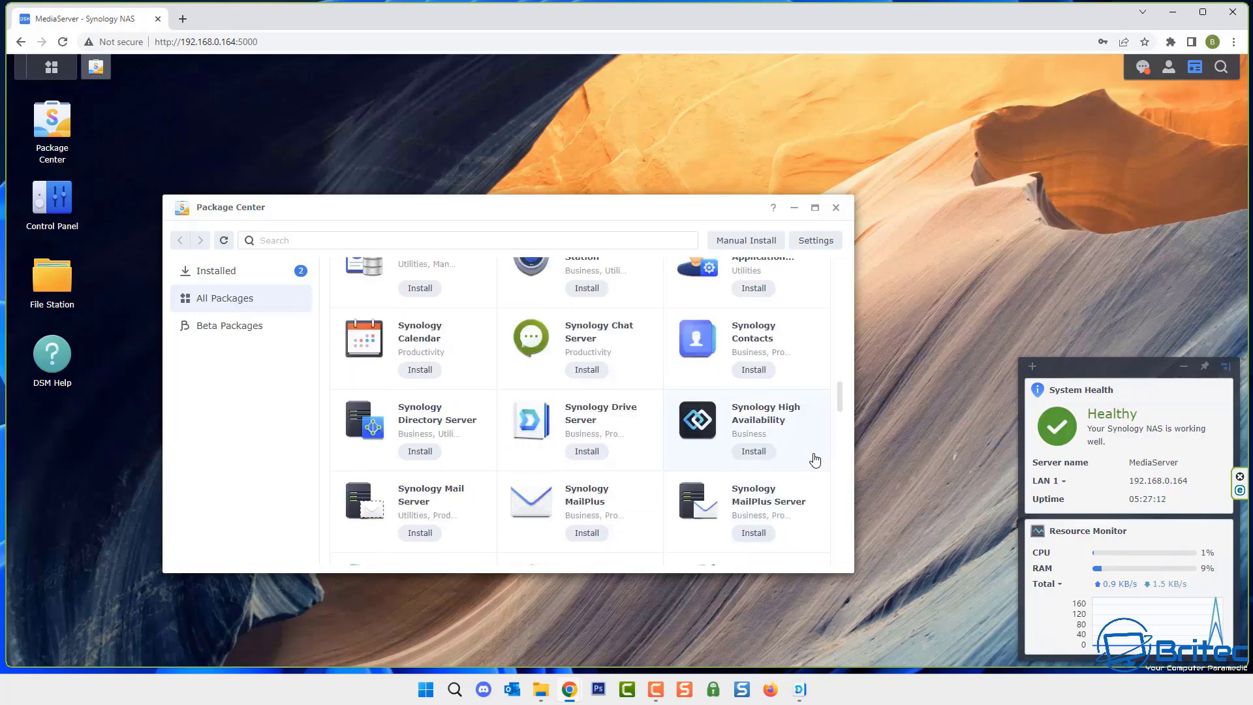
click(585, 451)
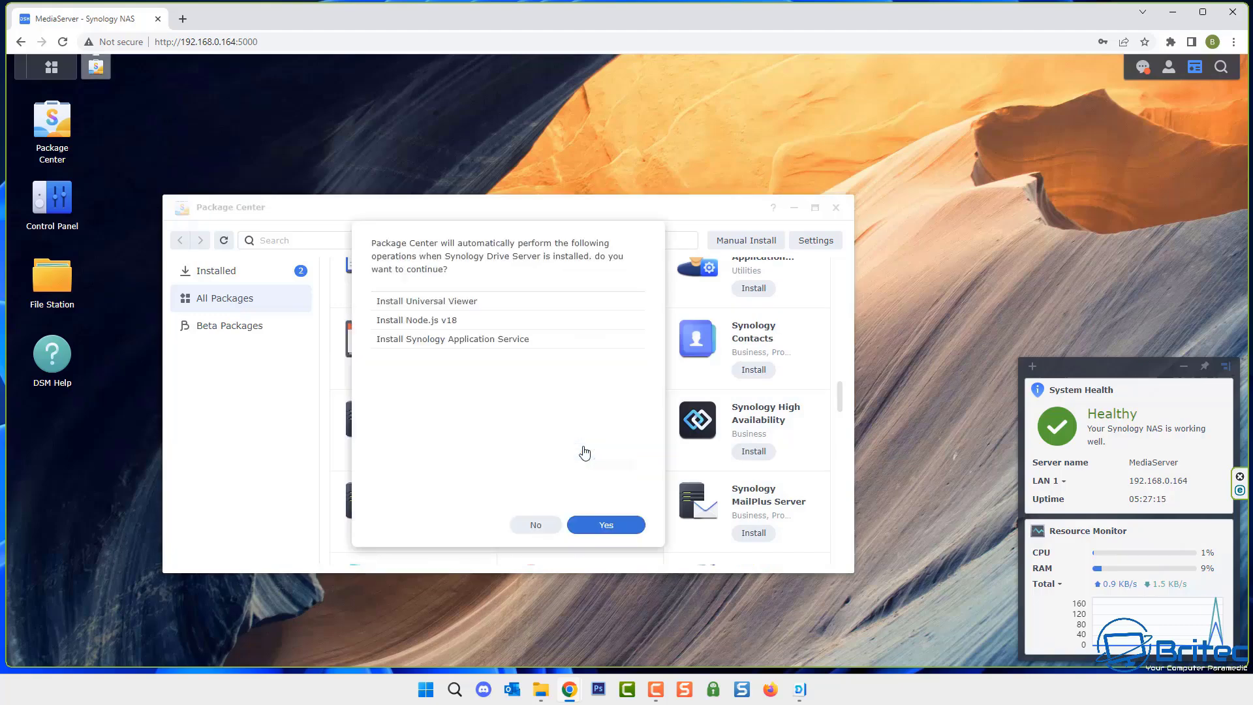
click(607, 525)
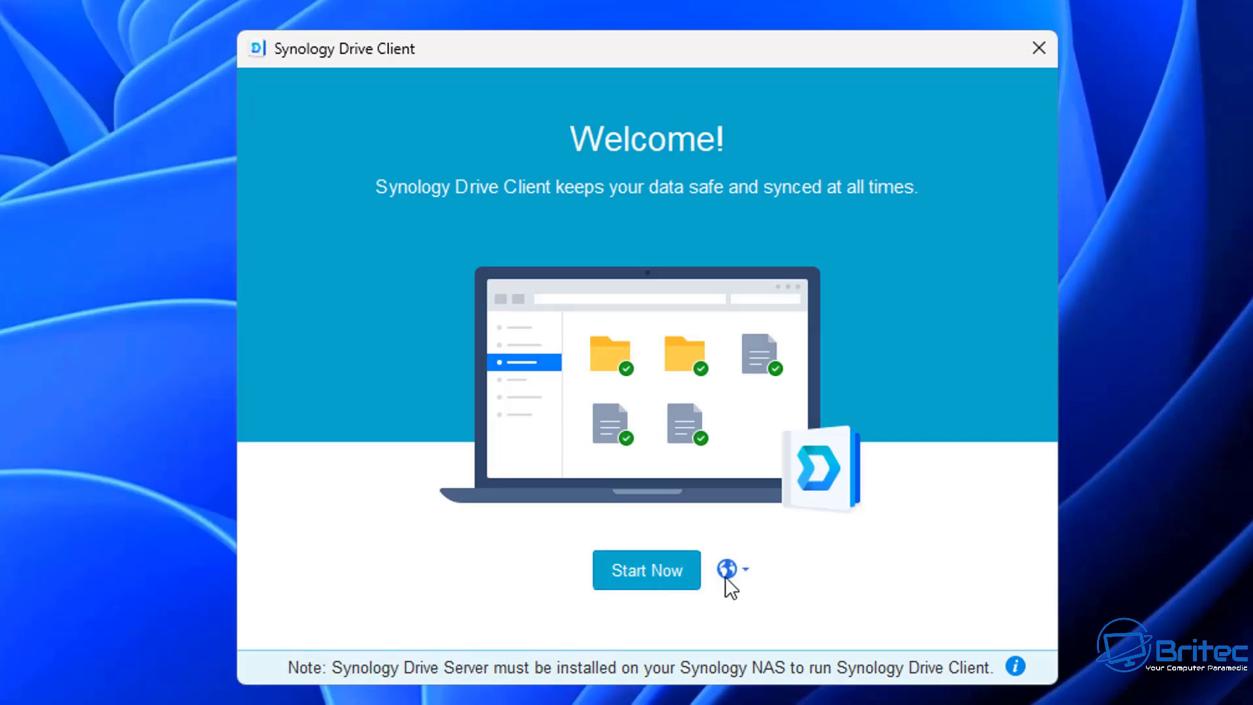
Connect Synology Drive Client to the NAS at 192.168.0.164 with the account username and password, keeping SSL encryption and accepting the untrusted certificate.
click(645, 577)
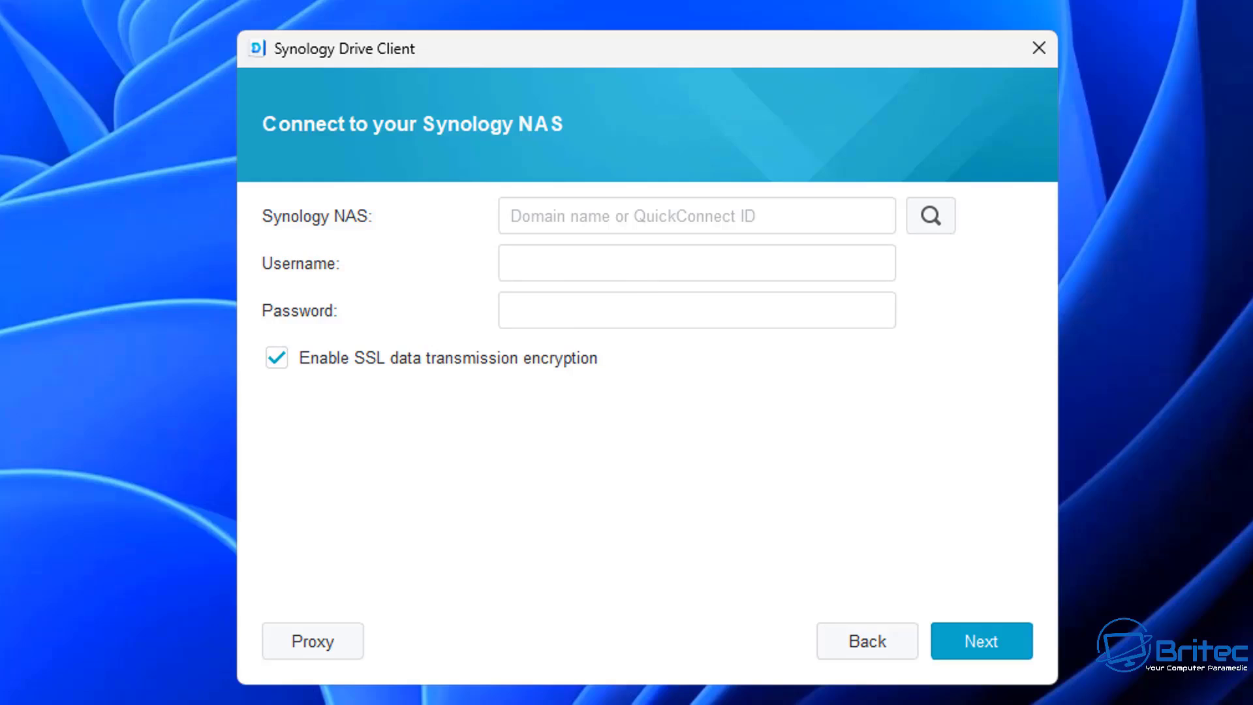
click(640, 205)
text(19)
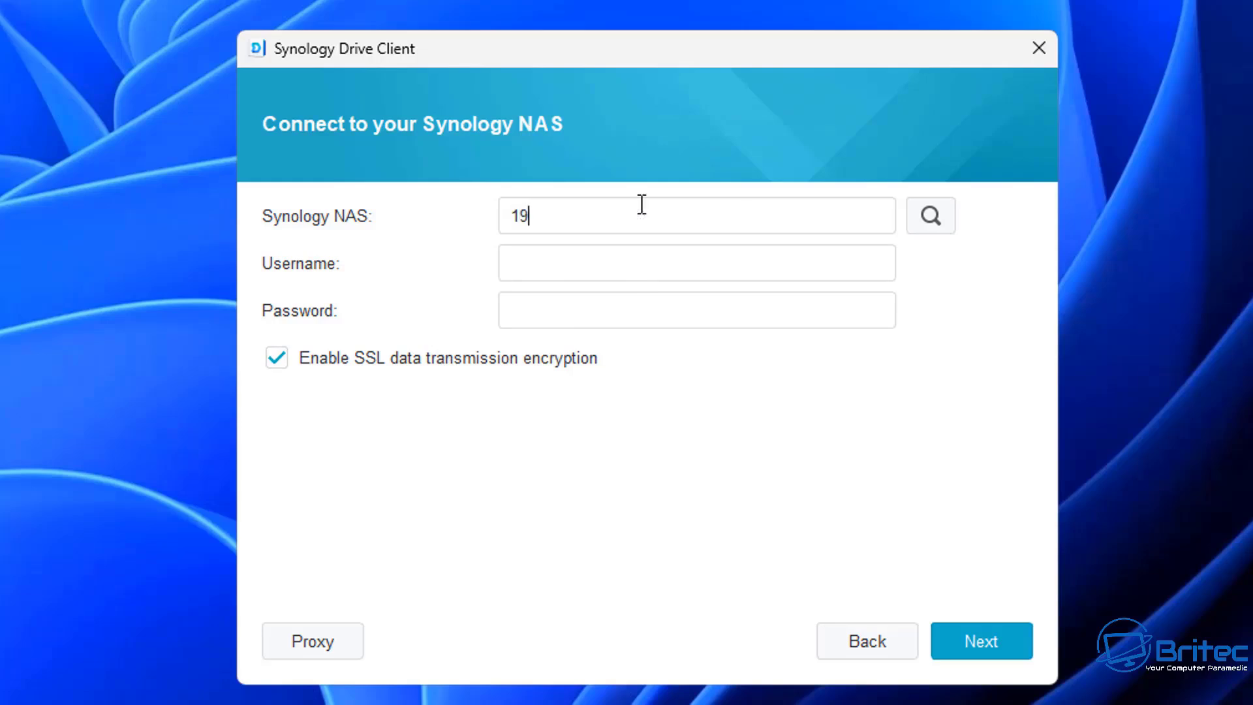
text(2.168.0)
click(680, 238)
text(.164)
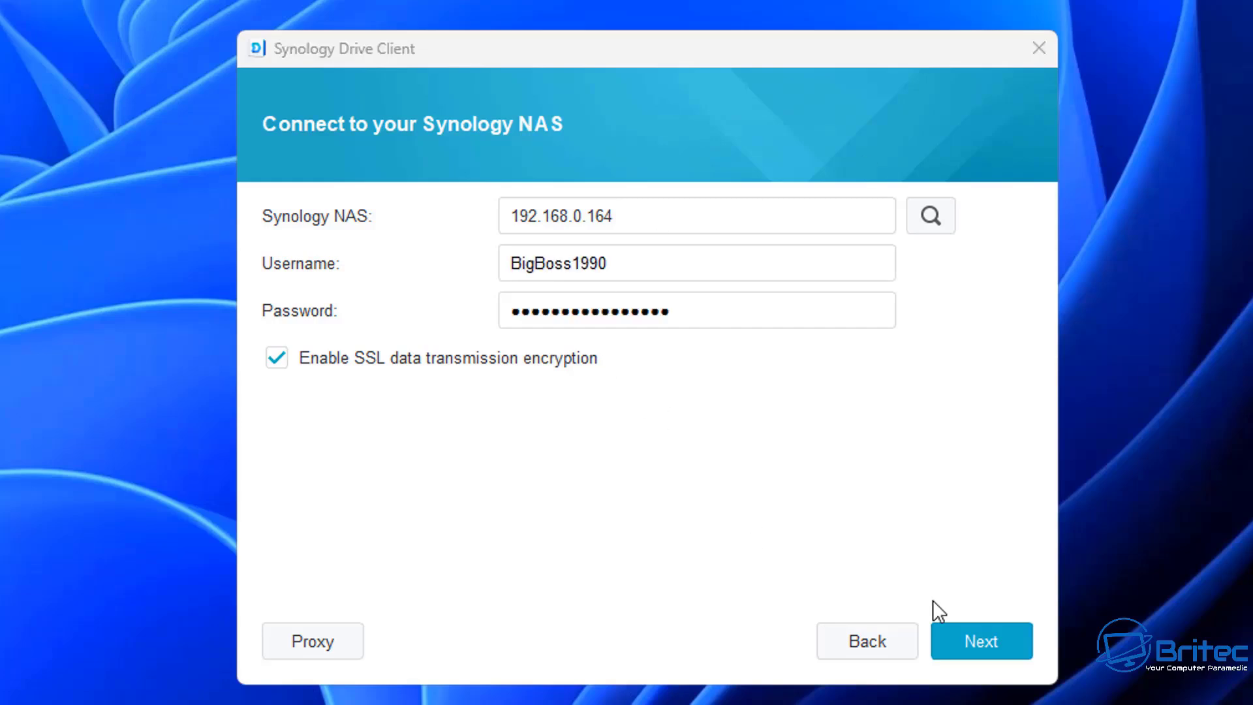
click(1000, 643)
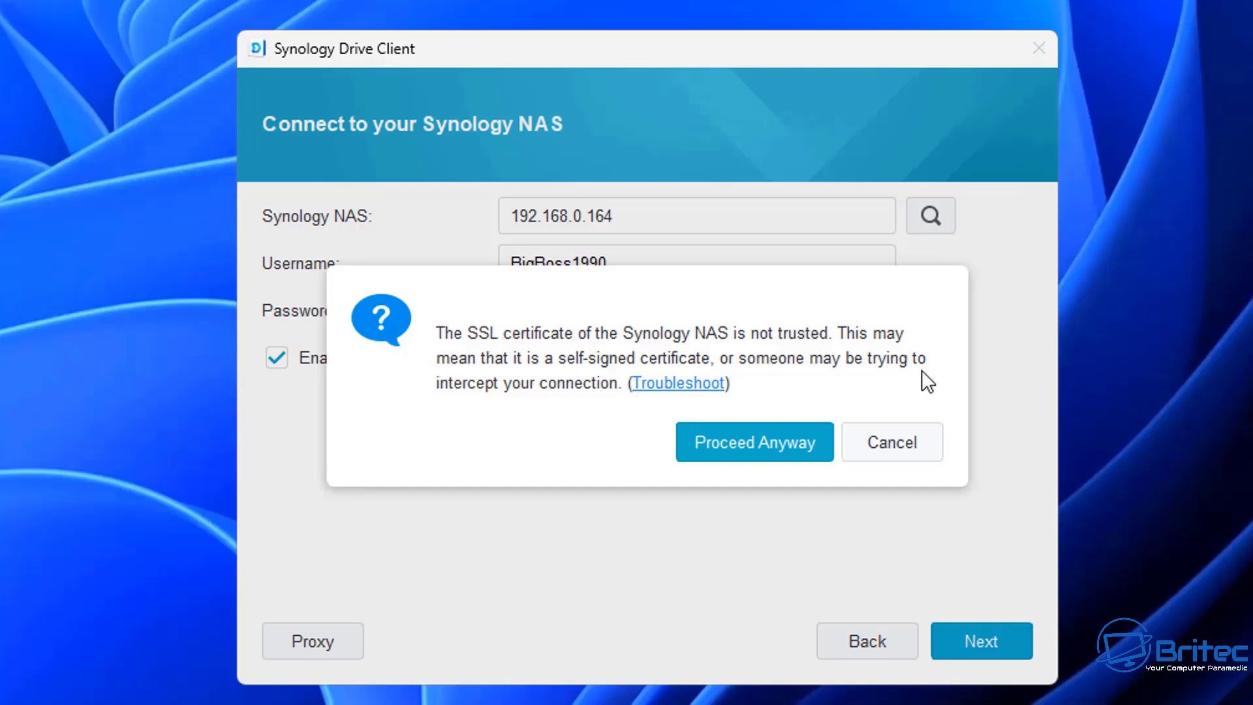
click(732, 446)
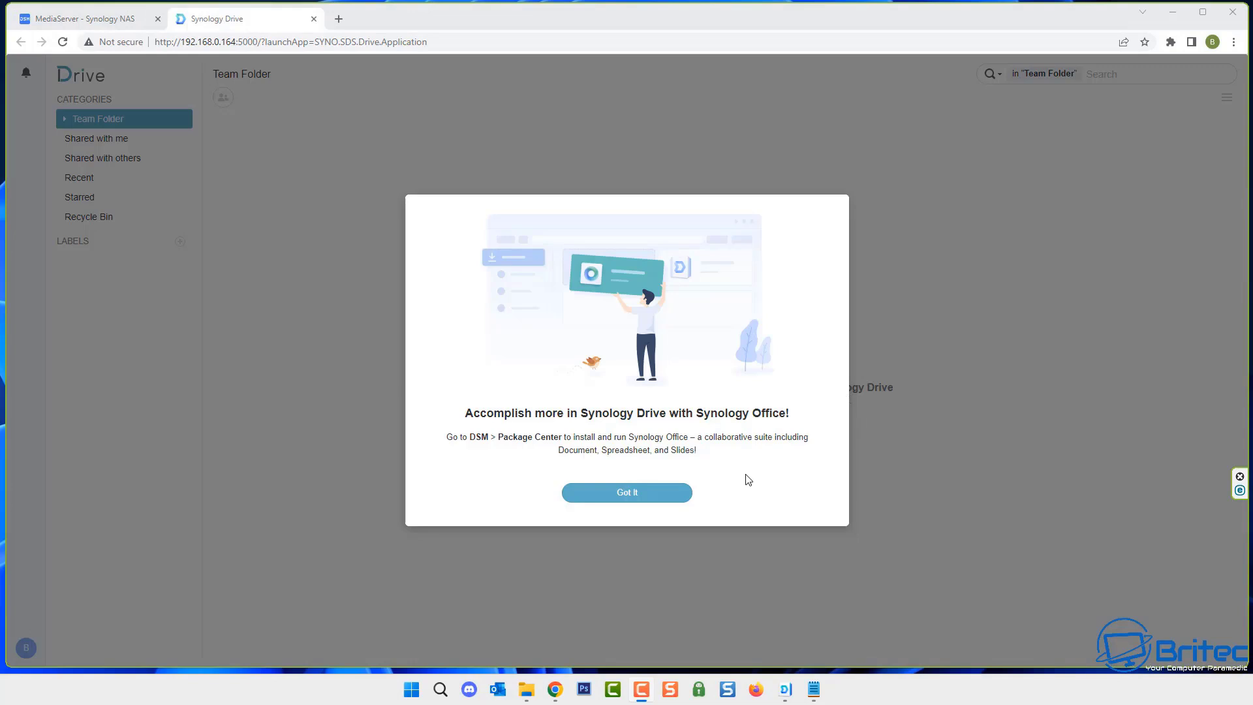
Dismiss the Synology Office introduction and close the Synology Drive web page.
click(658, 498)
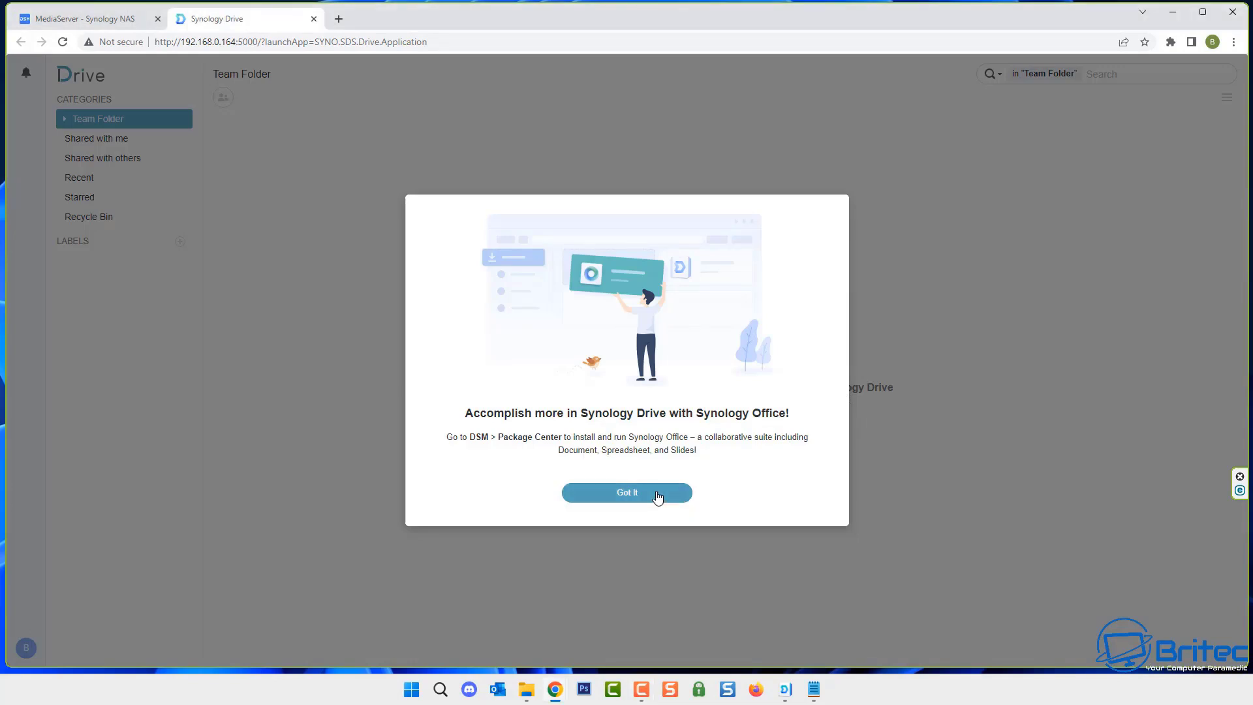
click(658, 498)
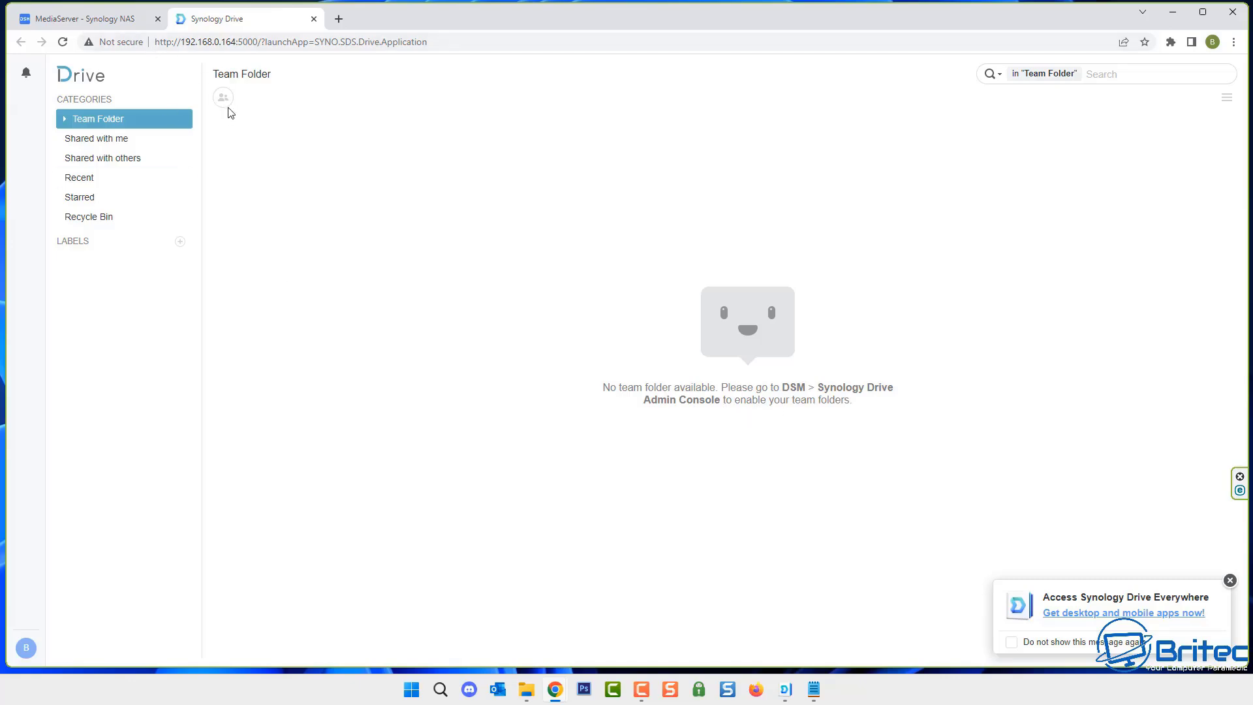
key(ctrl+w)
Create a shared folder named PC Backup on Volume 1, skipping additional security, data checksum and quota.
click(56, 209)
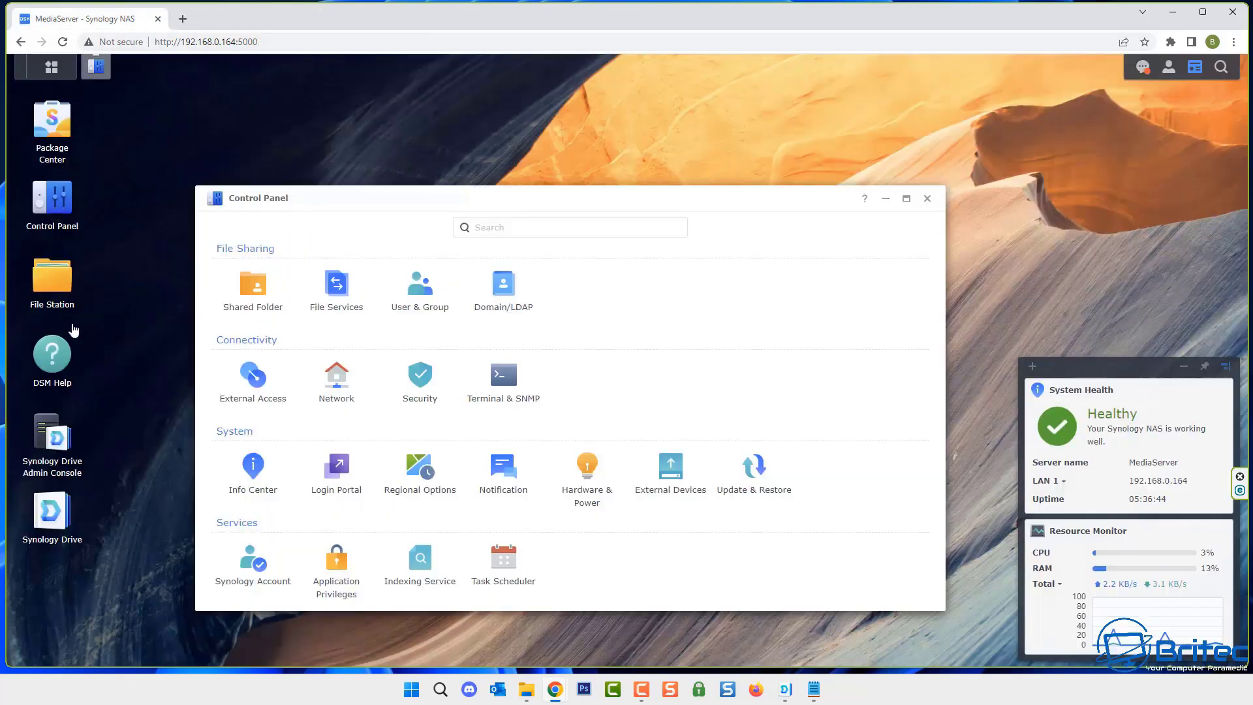
click(252, 291)
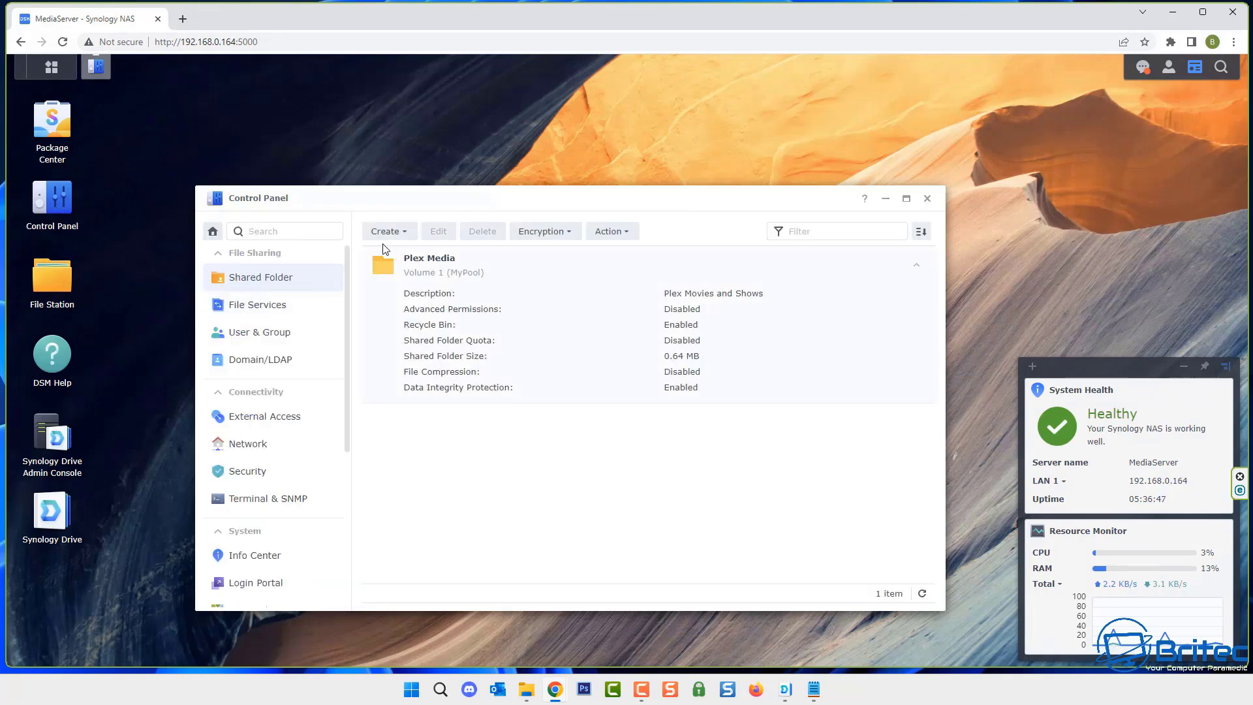
click(403, 232)
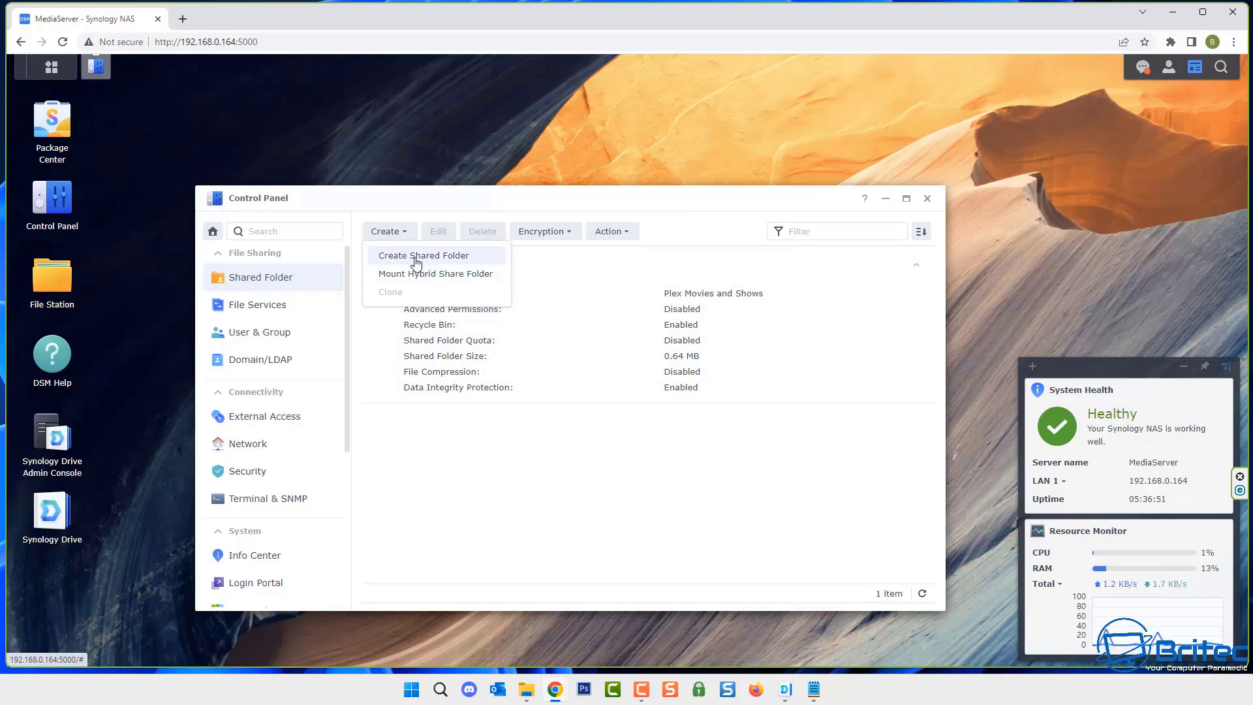
click(464, 262)
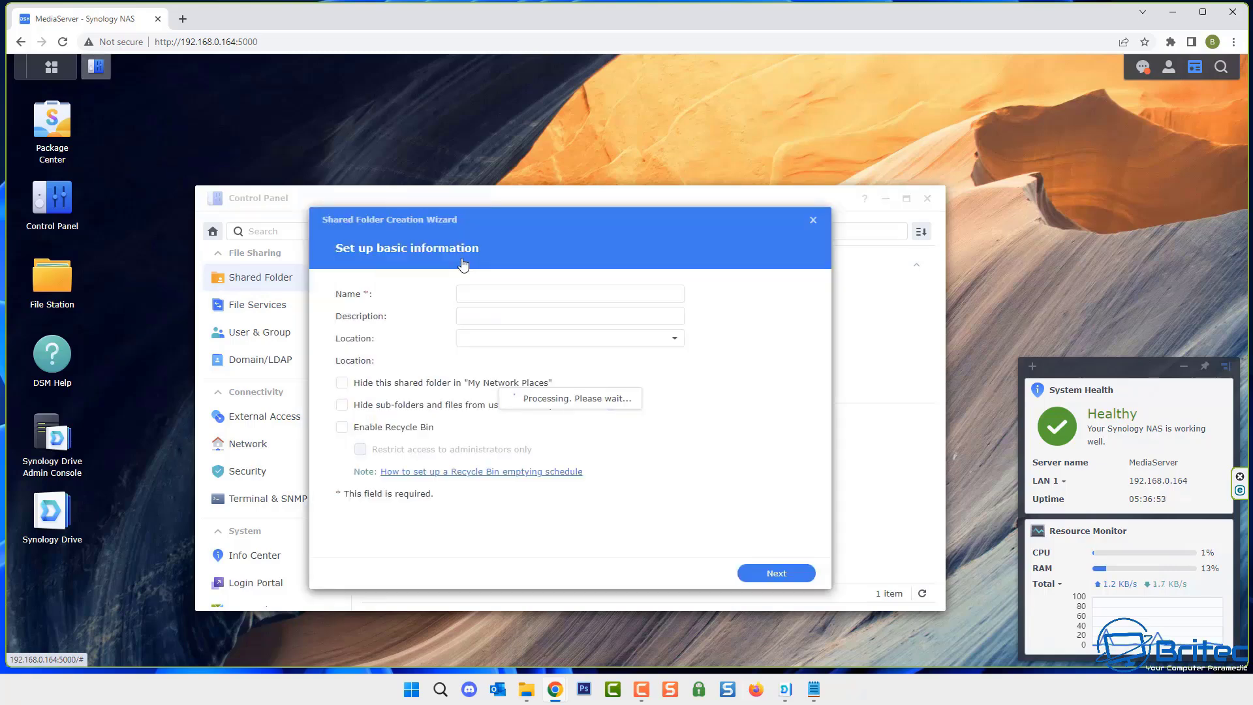
click(475, 297)
text(P)
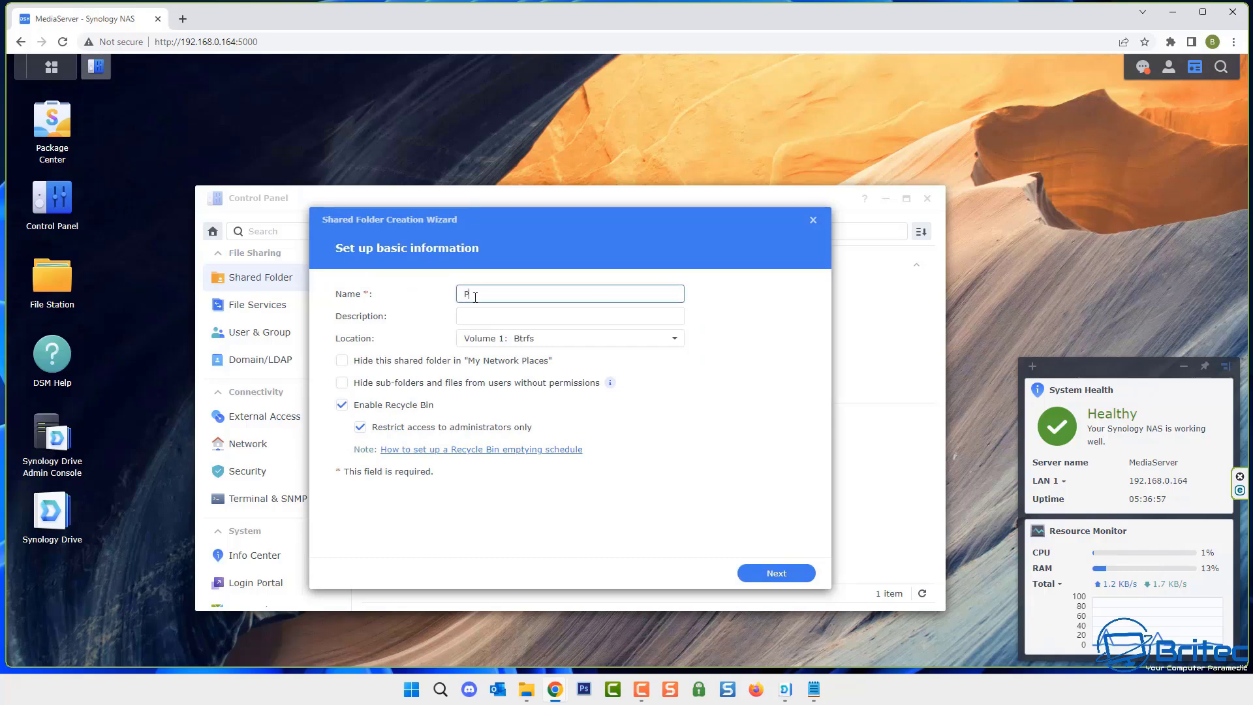
text(CBackup)
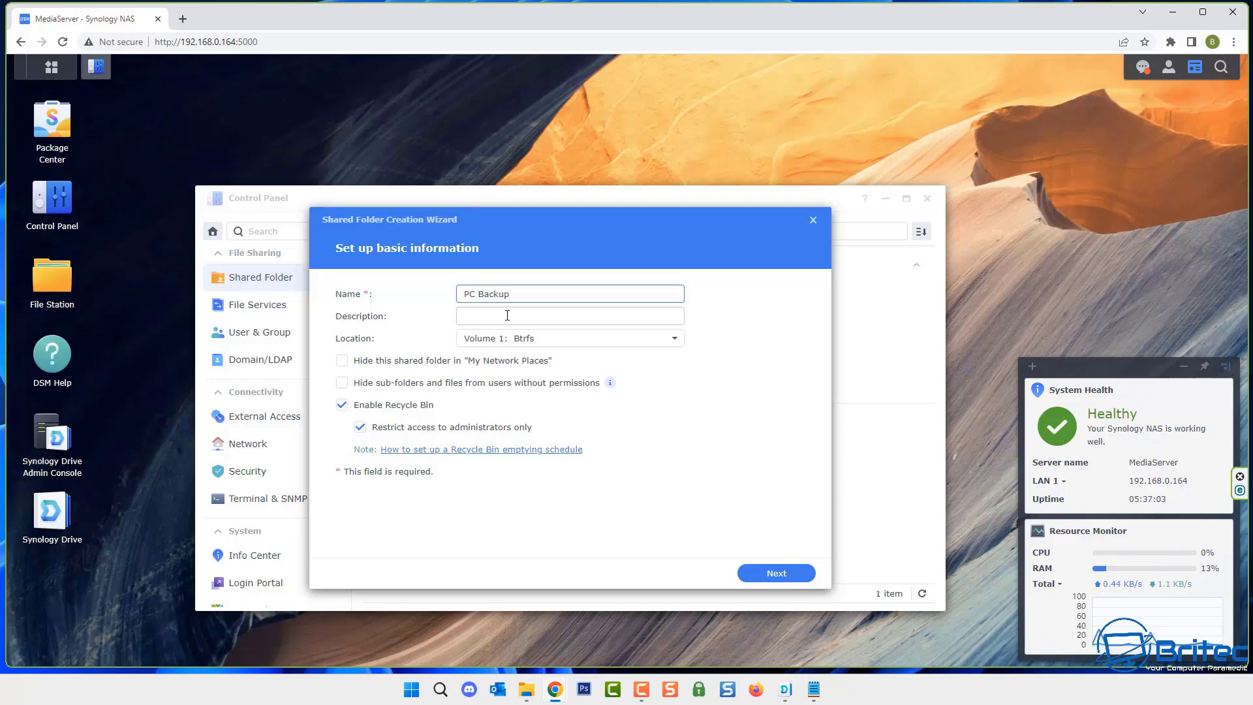
click(776, 574)
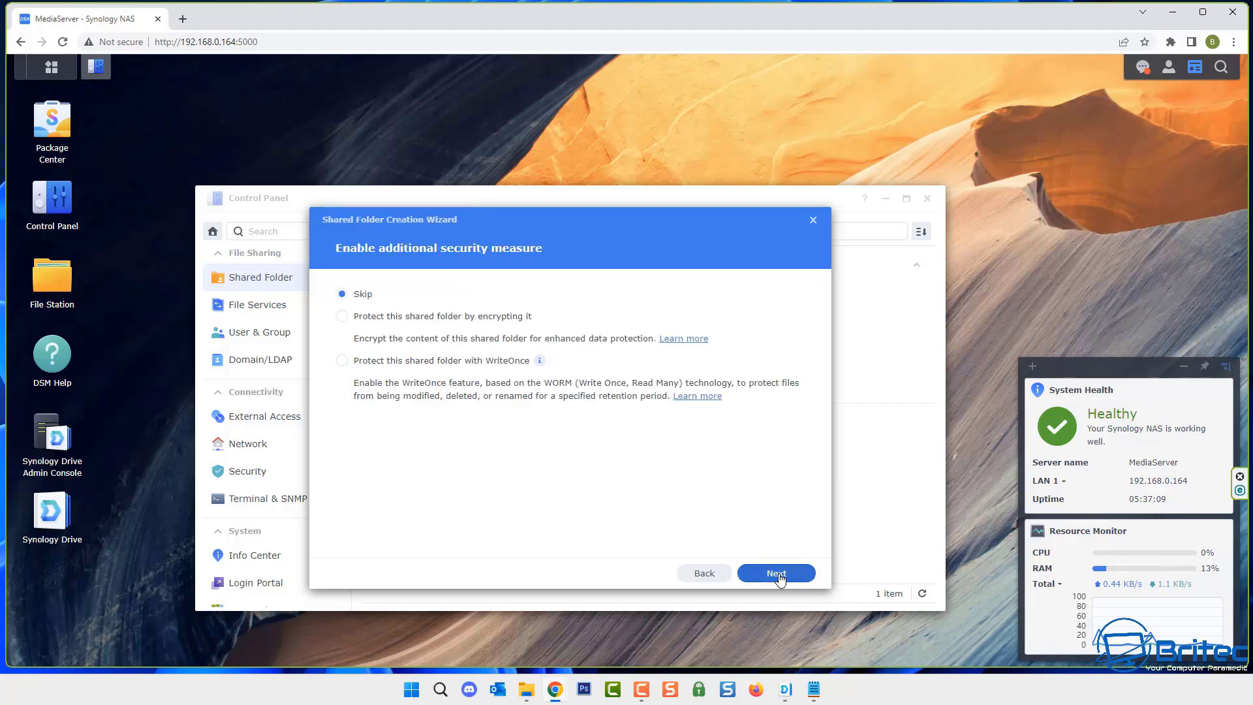
click(777, 574)
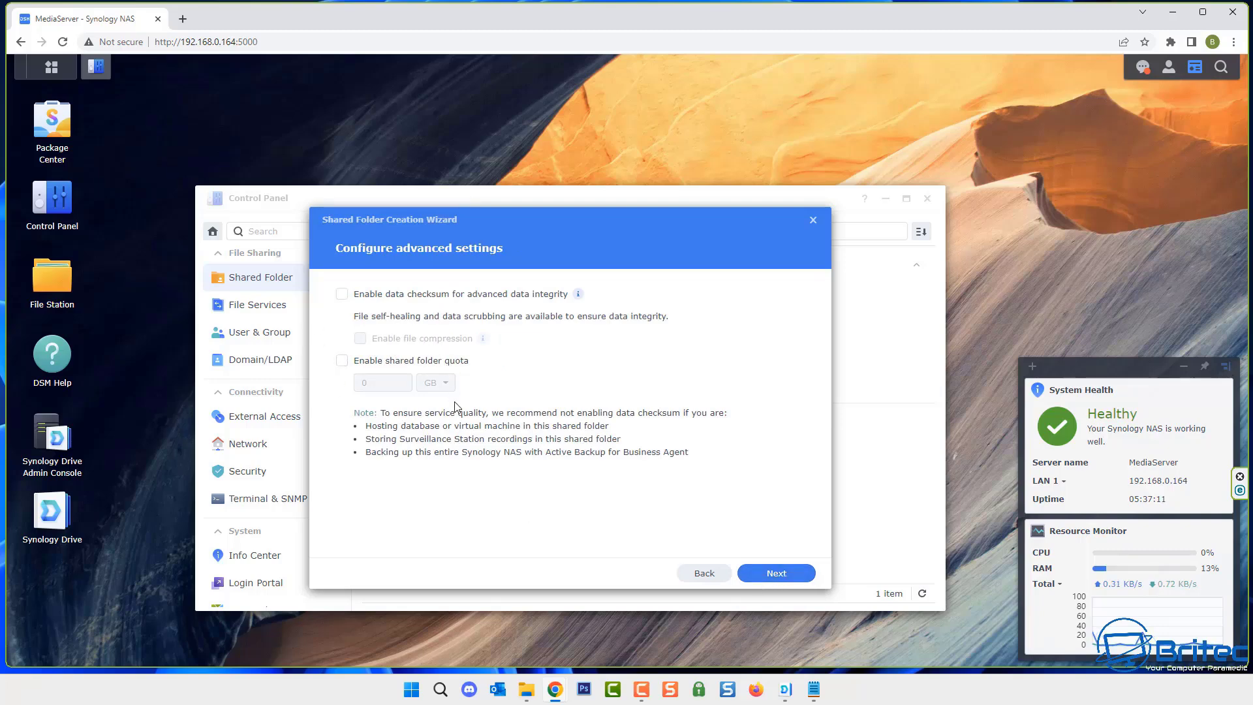
click(784, 575)
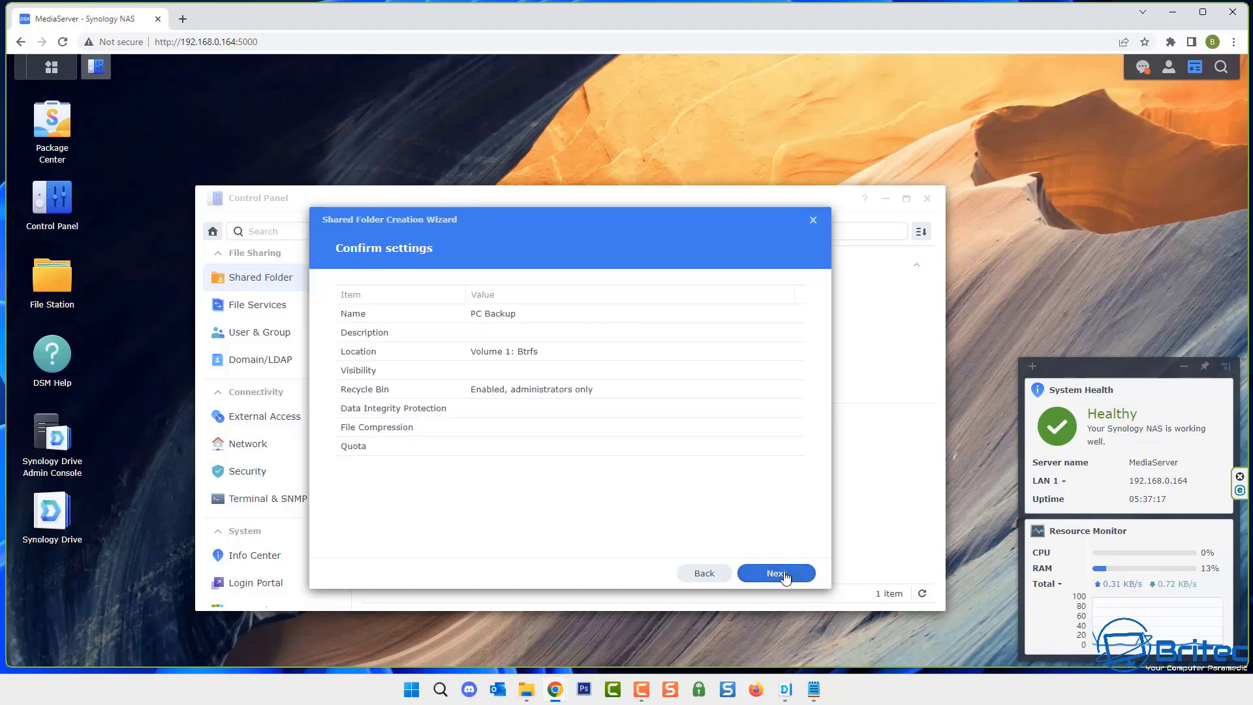
click(785, 576)
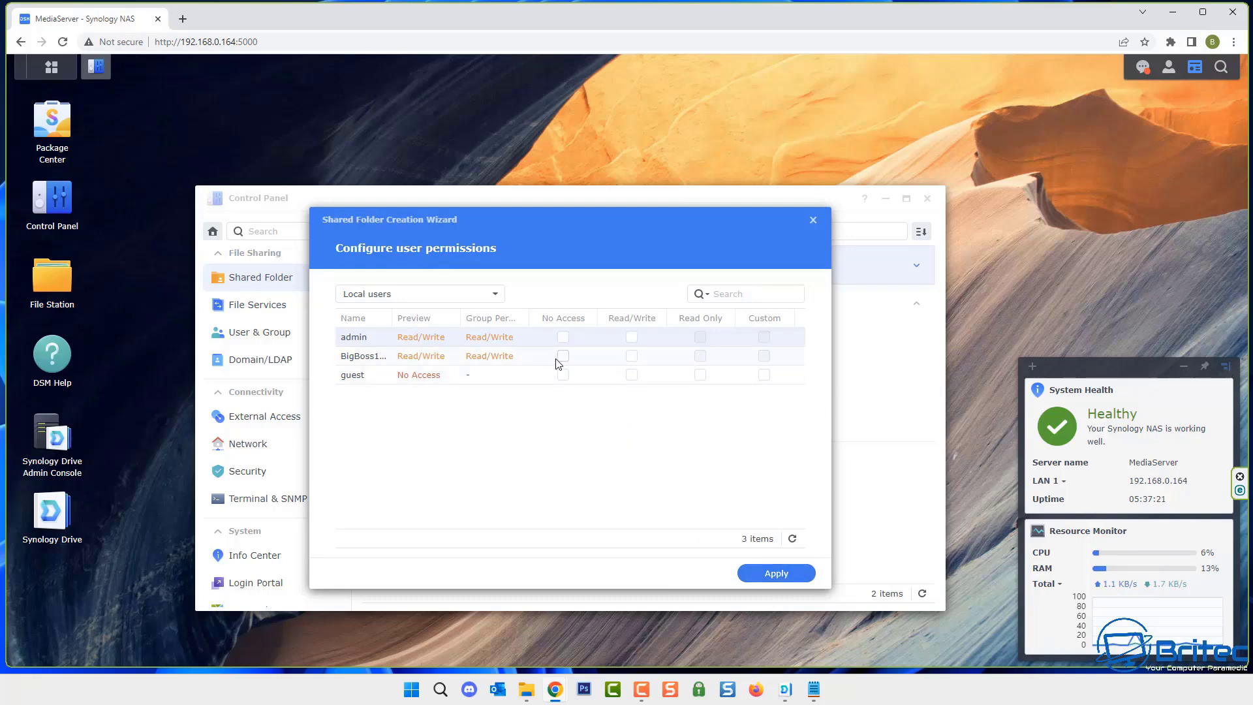
Give the personal user account read/write permission on PC Backup, set admin and guest to No Access, apply and close Control Panel.
click(631, 356)
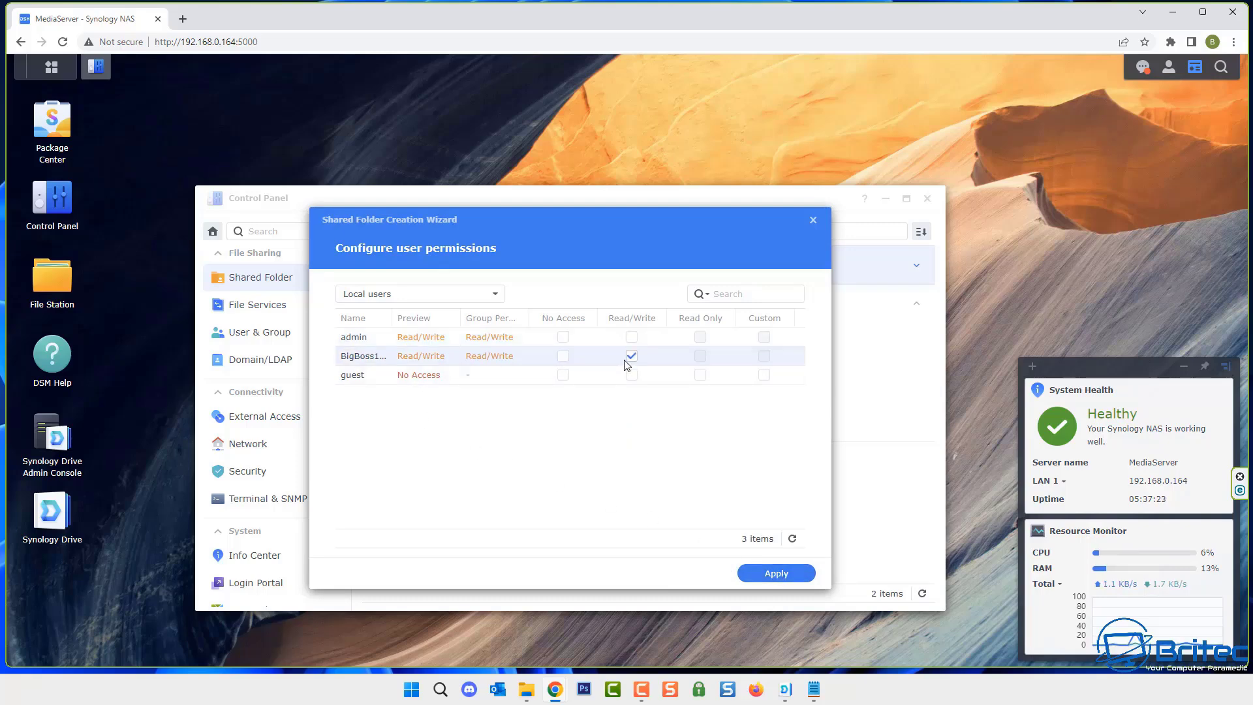
click(564, 337)
click(563, 375)
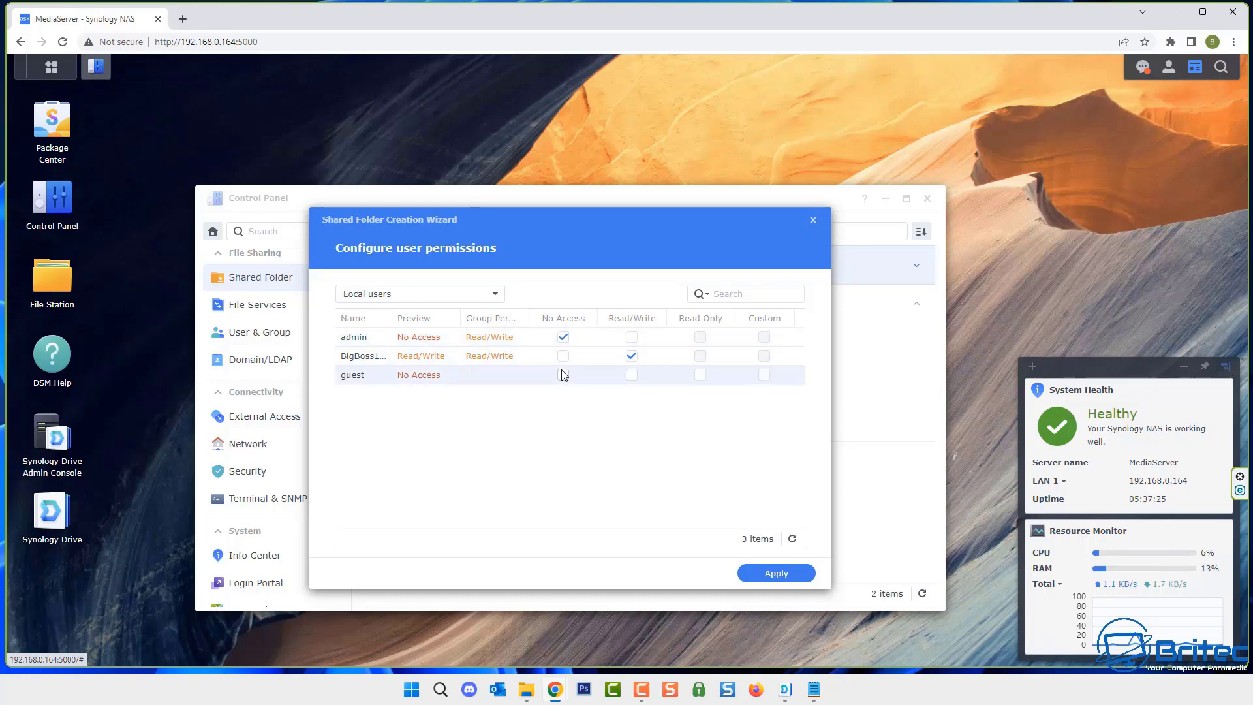
click(777, 574)
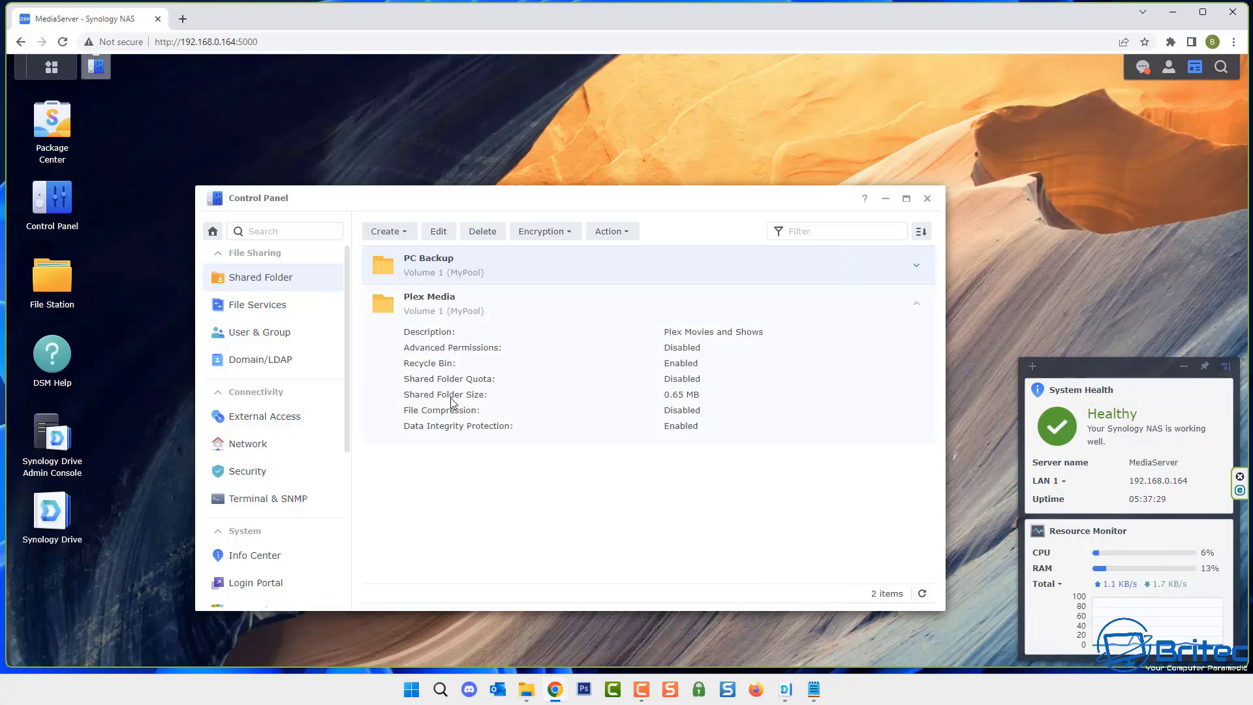
click(928, 199)
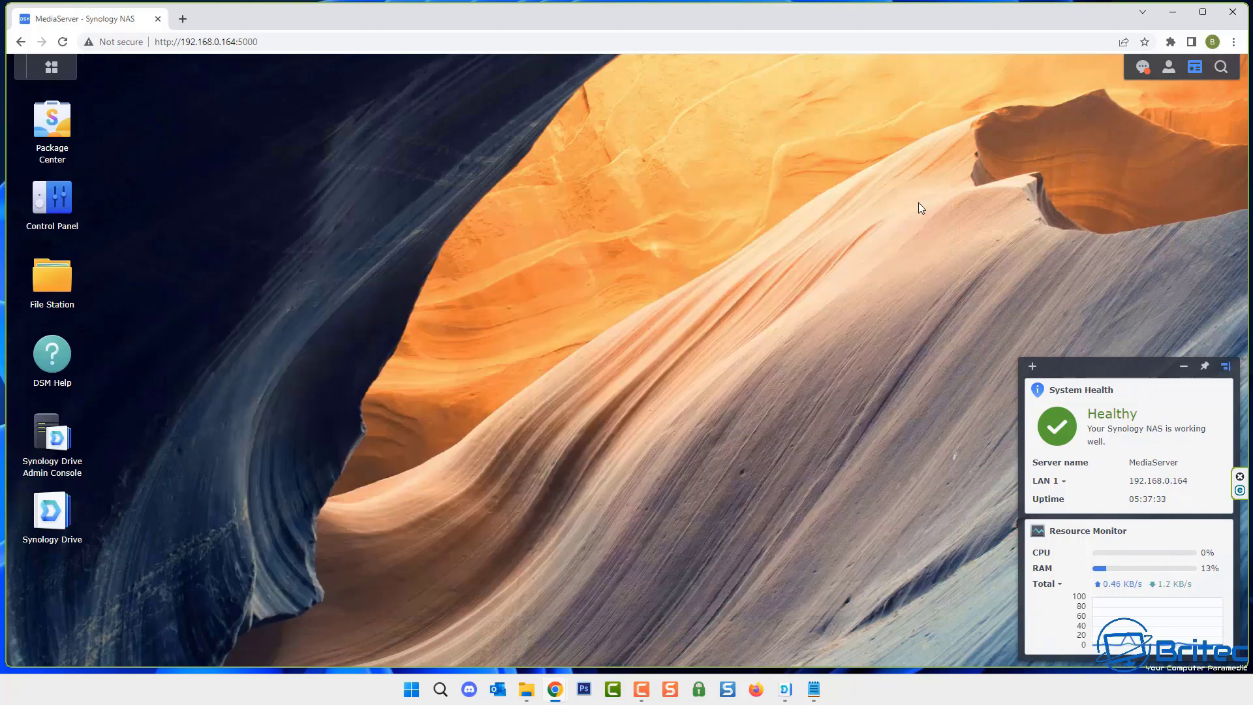
Open Synology Drive Admin Console and disable the Plex Media team folder, accepting permanent deletion of its previous versions.
click(57, 437)
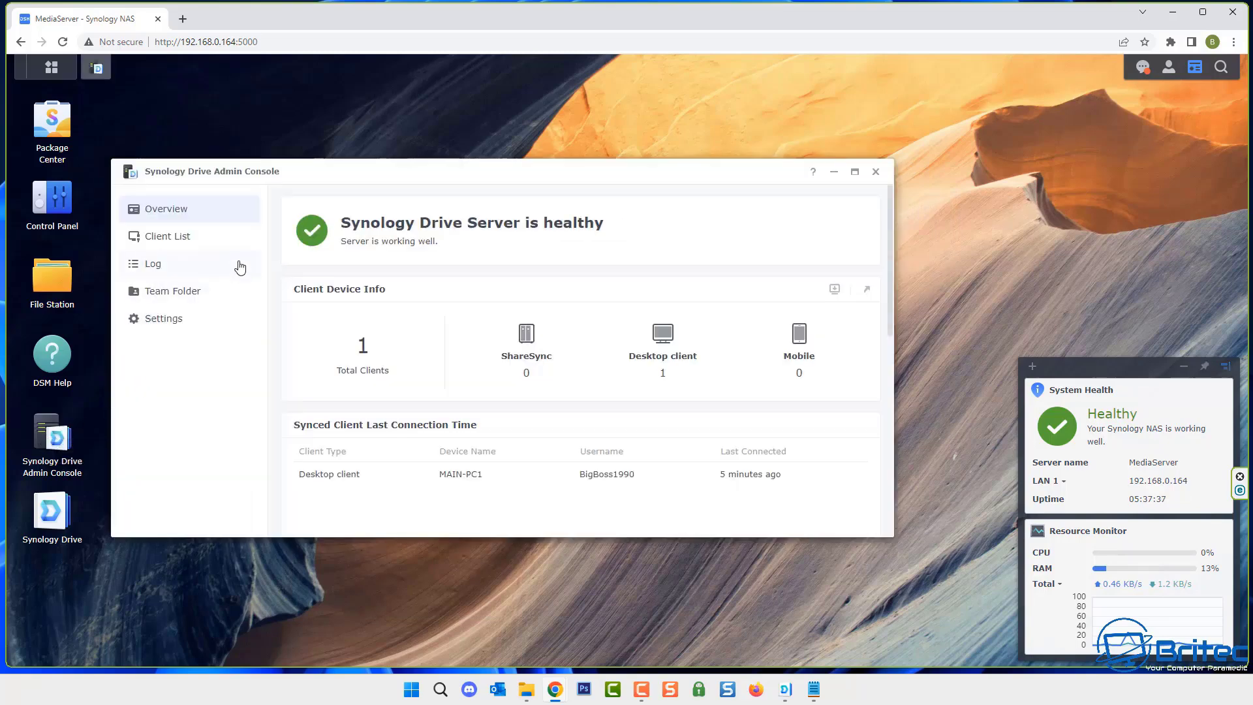
click(164, 297)
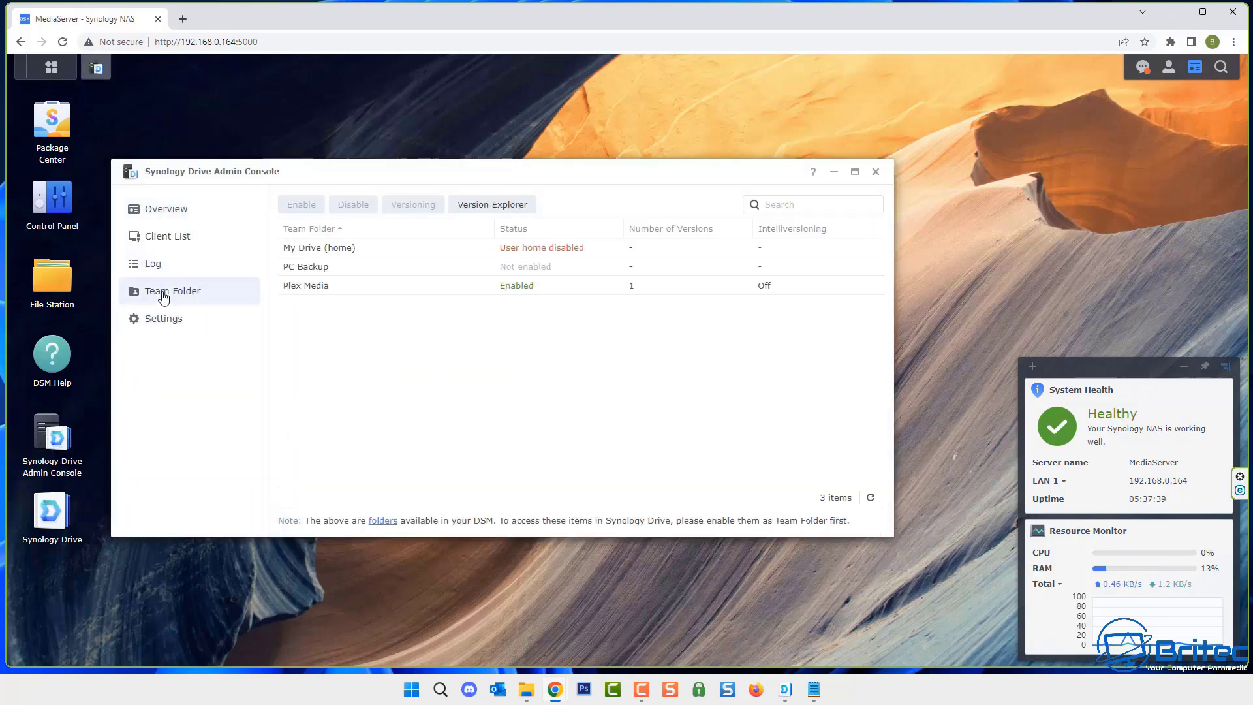
click(312, 294)
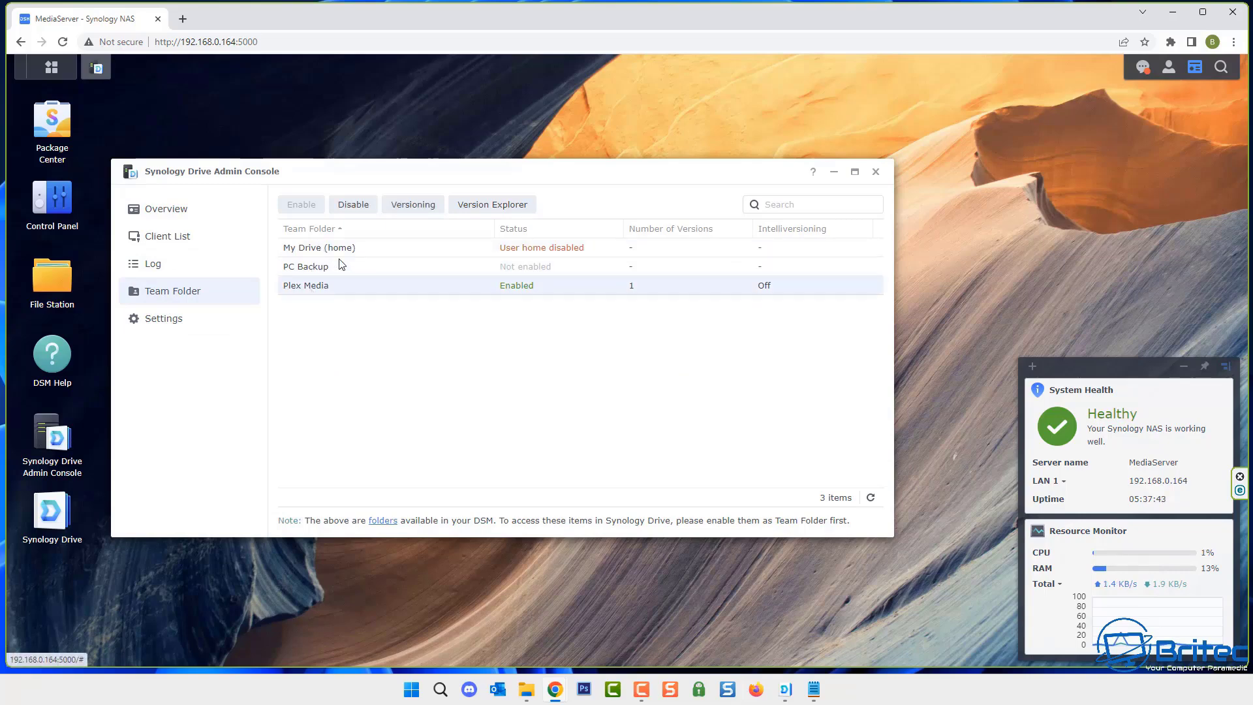
click(353, 204)
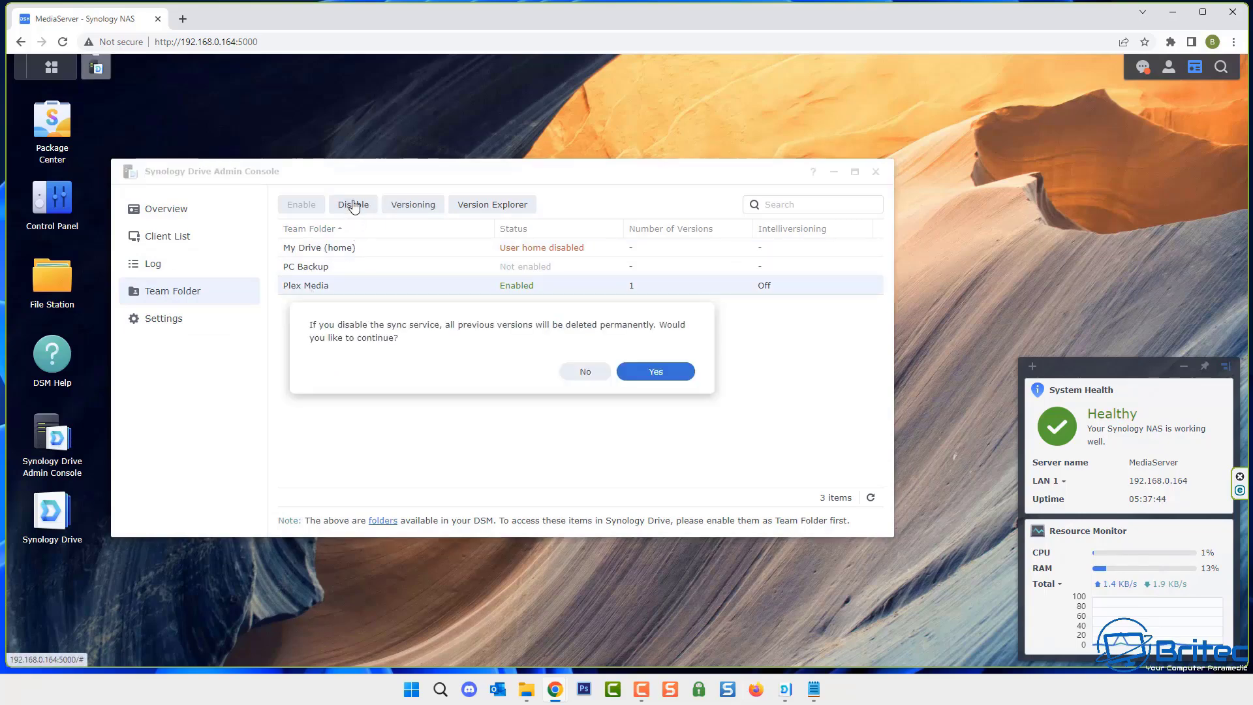
click(656, 372)
Enable PC Backup as a team folder with maximum versions set to 1, keeping 30-day rotation, and close the Admin Console.
click(312, 268)
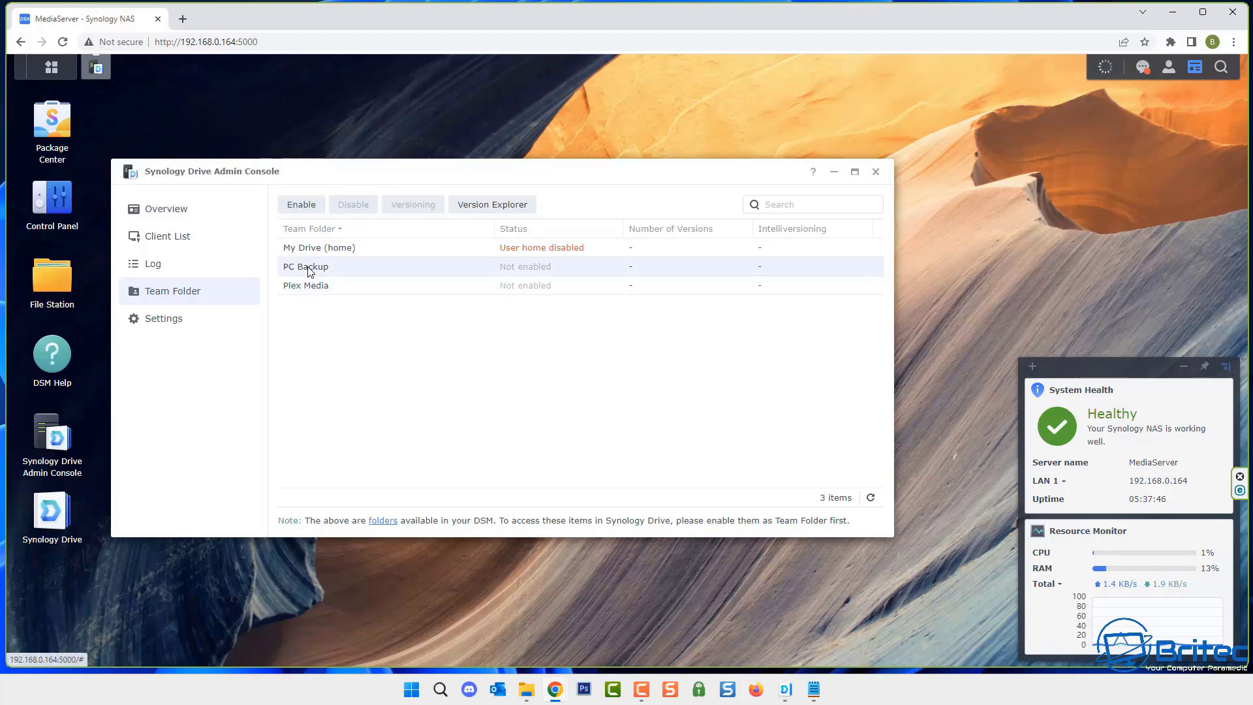
click(302, 205)
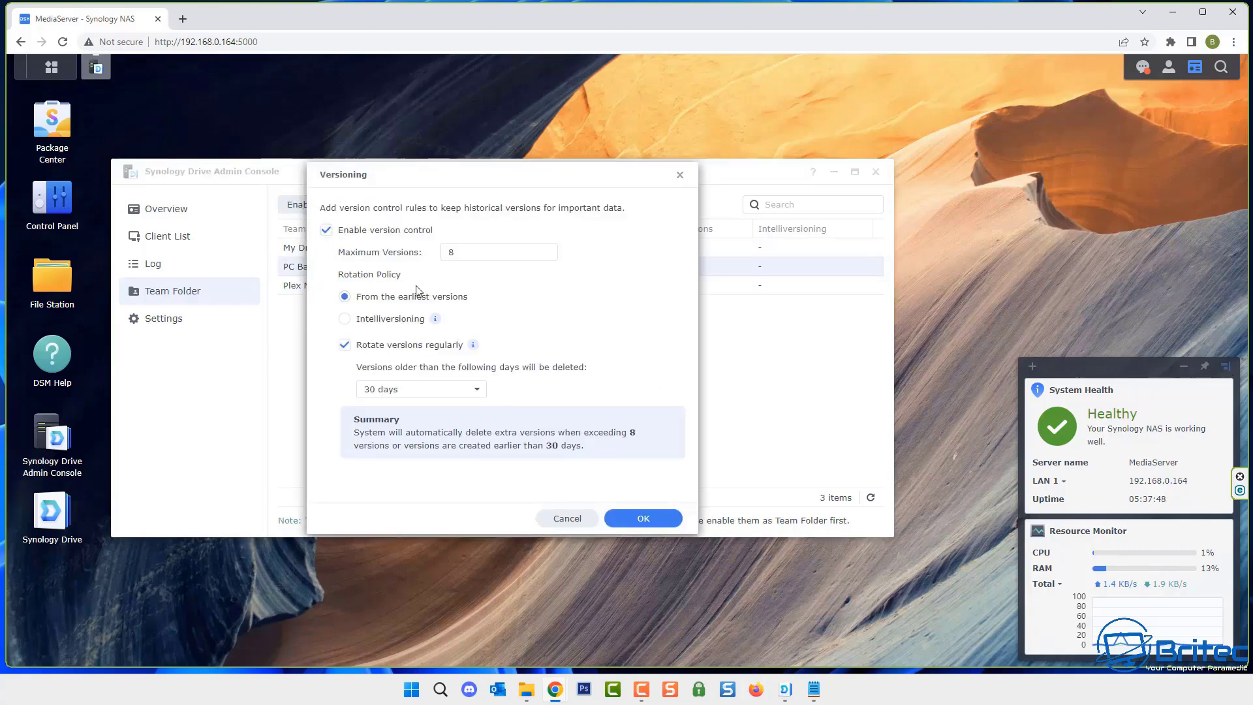
click(477, 254)
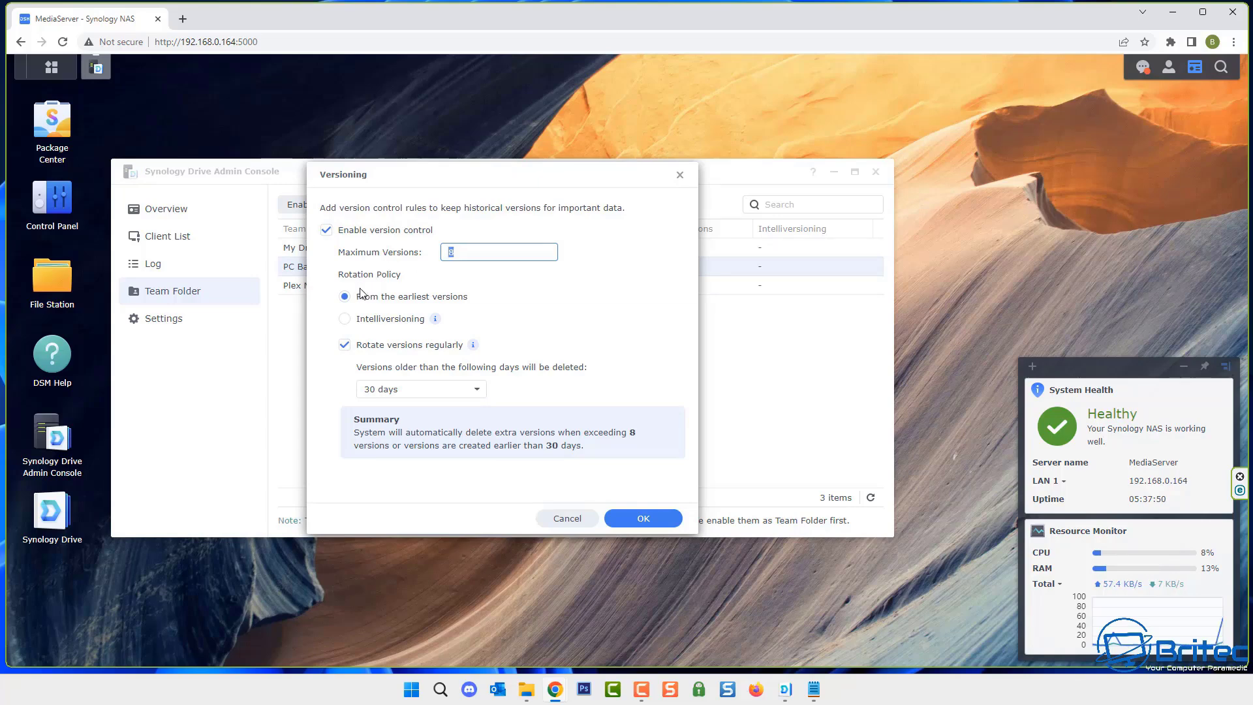
key(BackSpace)
text(1)
click(656, 520)
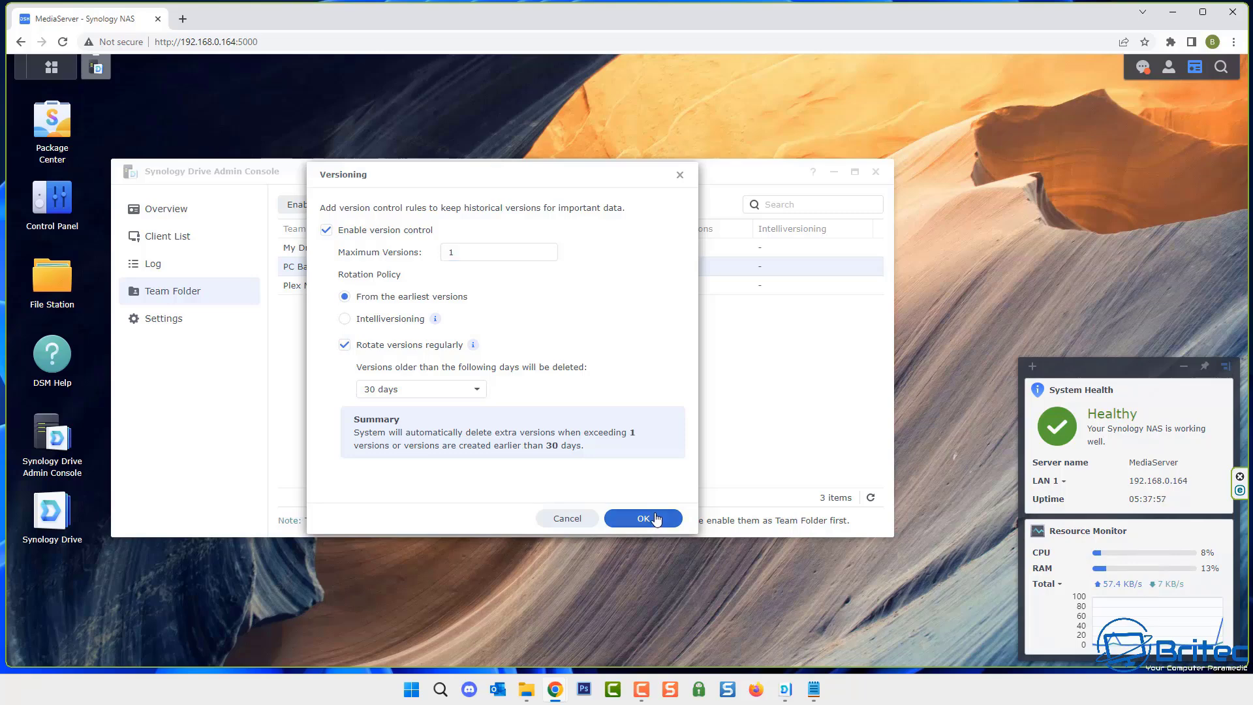
click(656, 520)
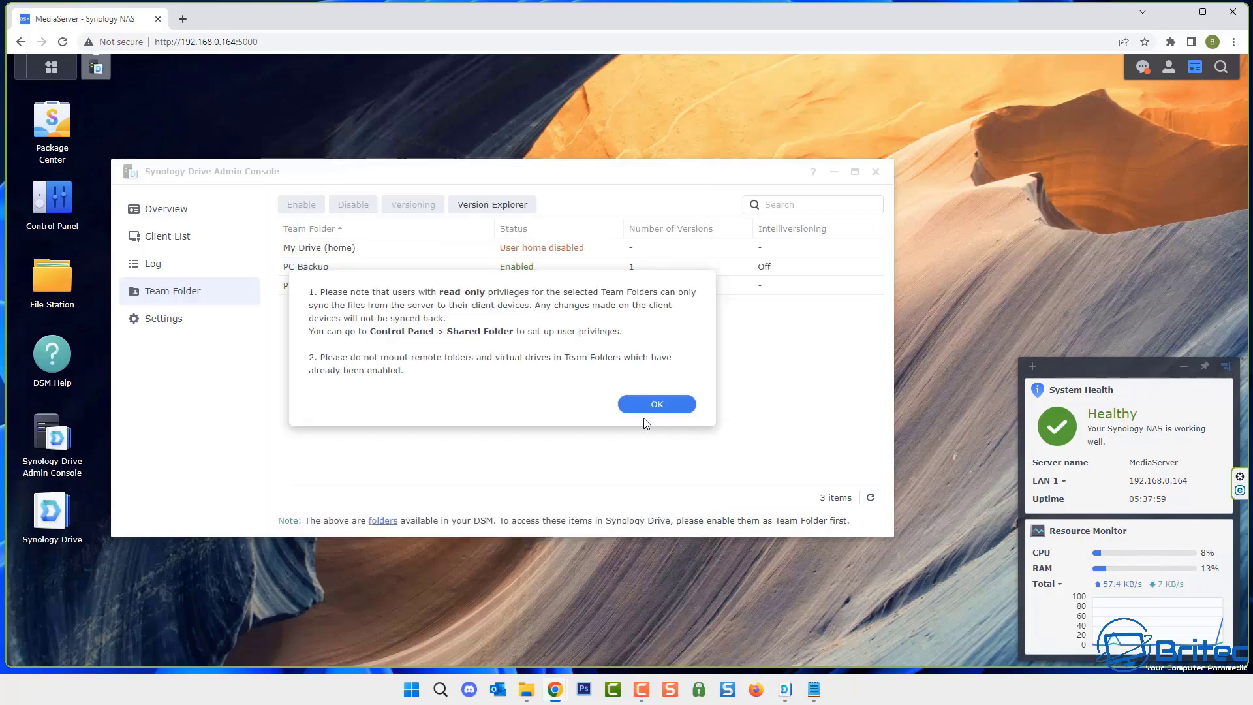
click(650, 398)
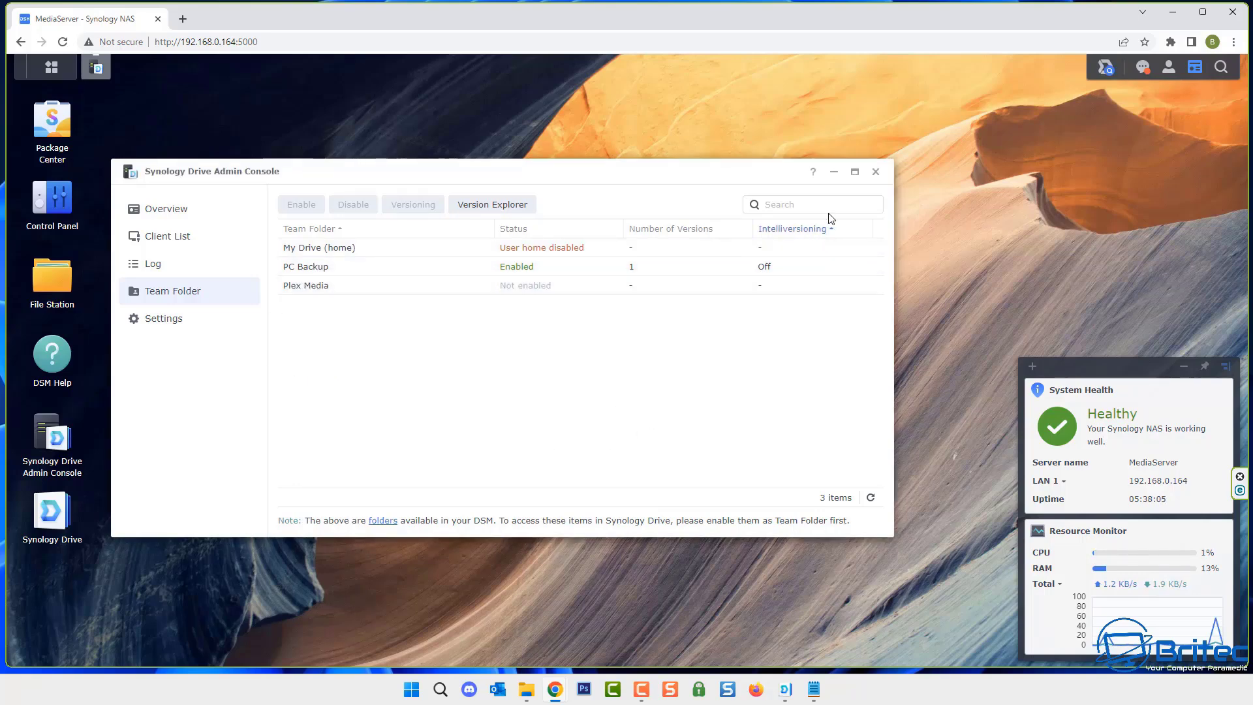
click(877, 173)
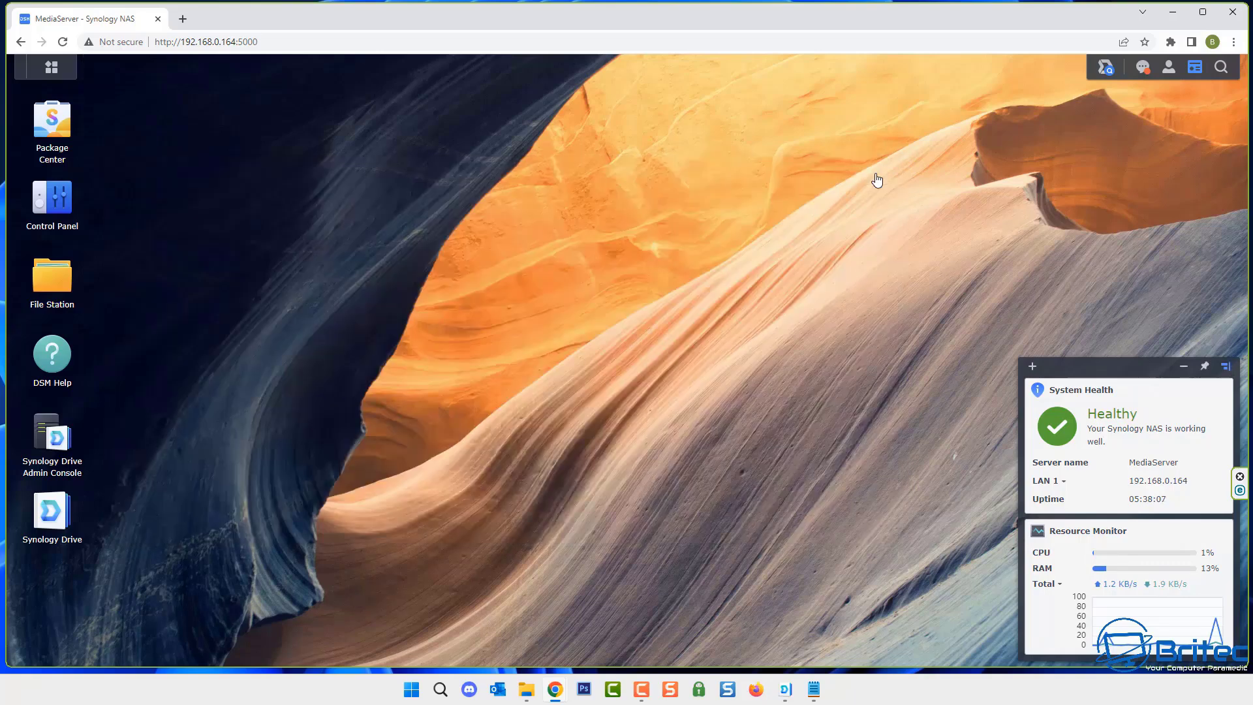
Return to Synology Drive Client, reconnect to the NAS despite the untrusted SSL certificate, and choose Backup Task as the task type.
click(1178, 21)
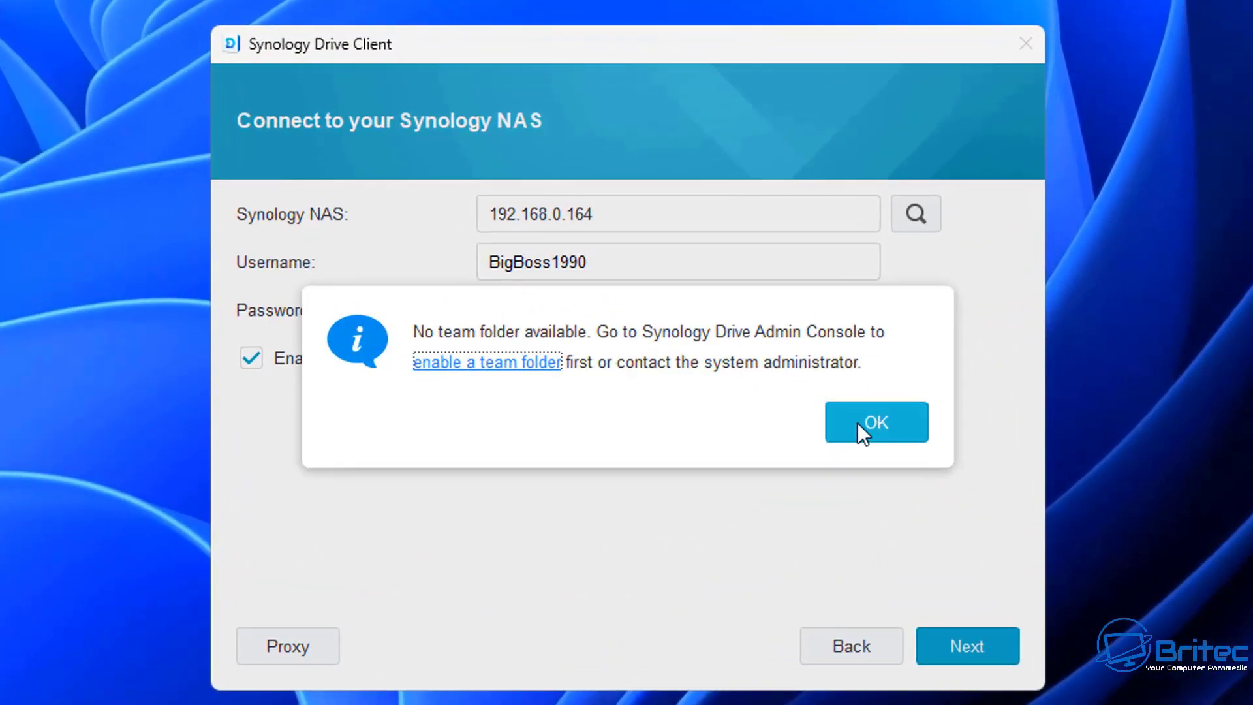
click(745, 301)
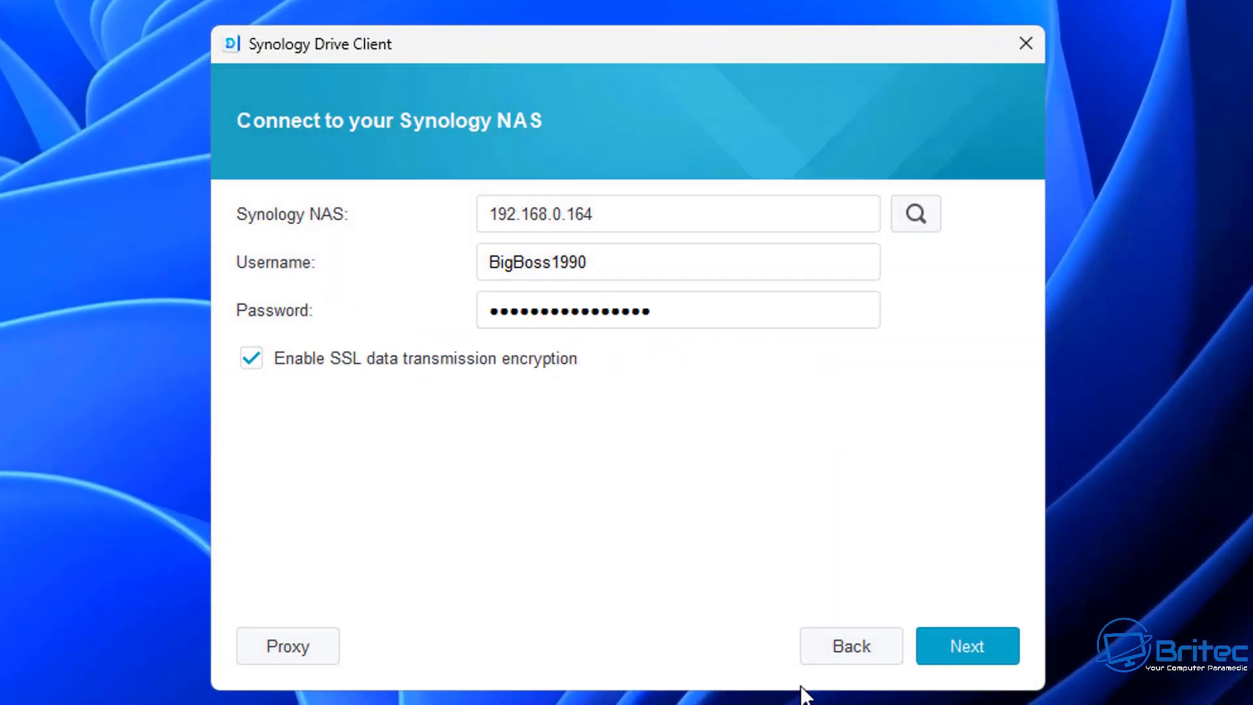
click(963, 652)
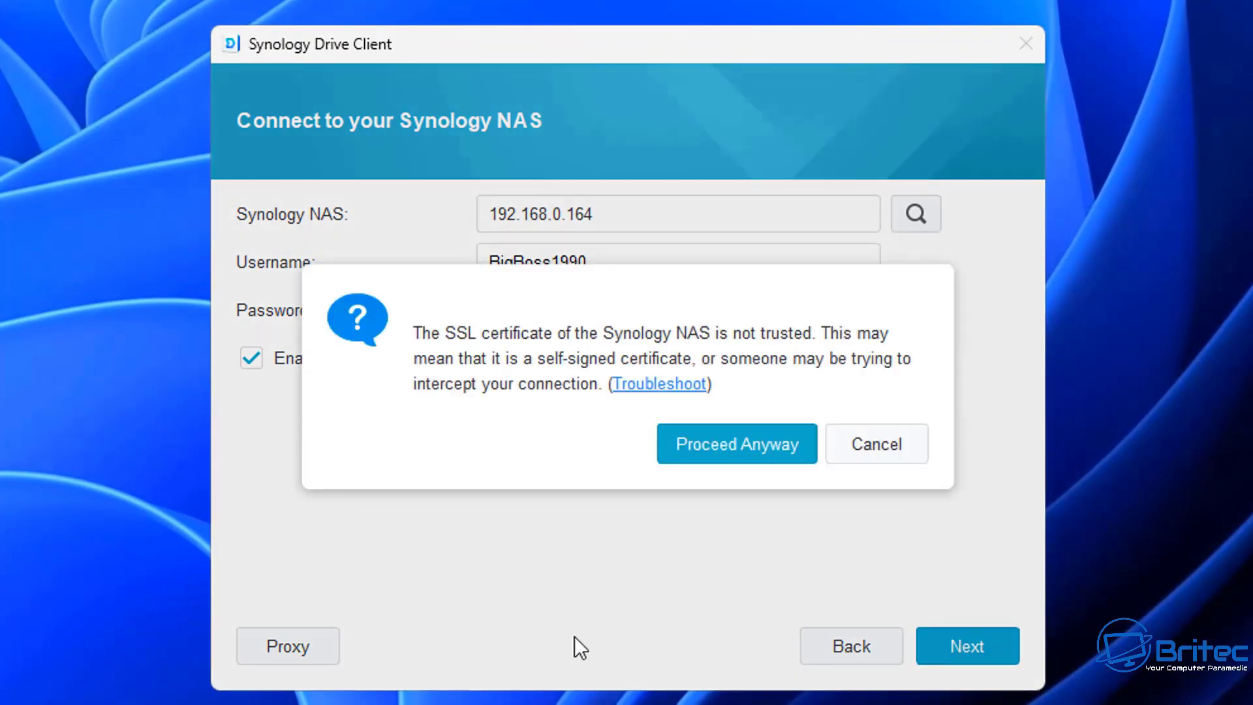
click(711, 442)
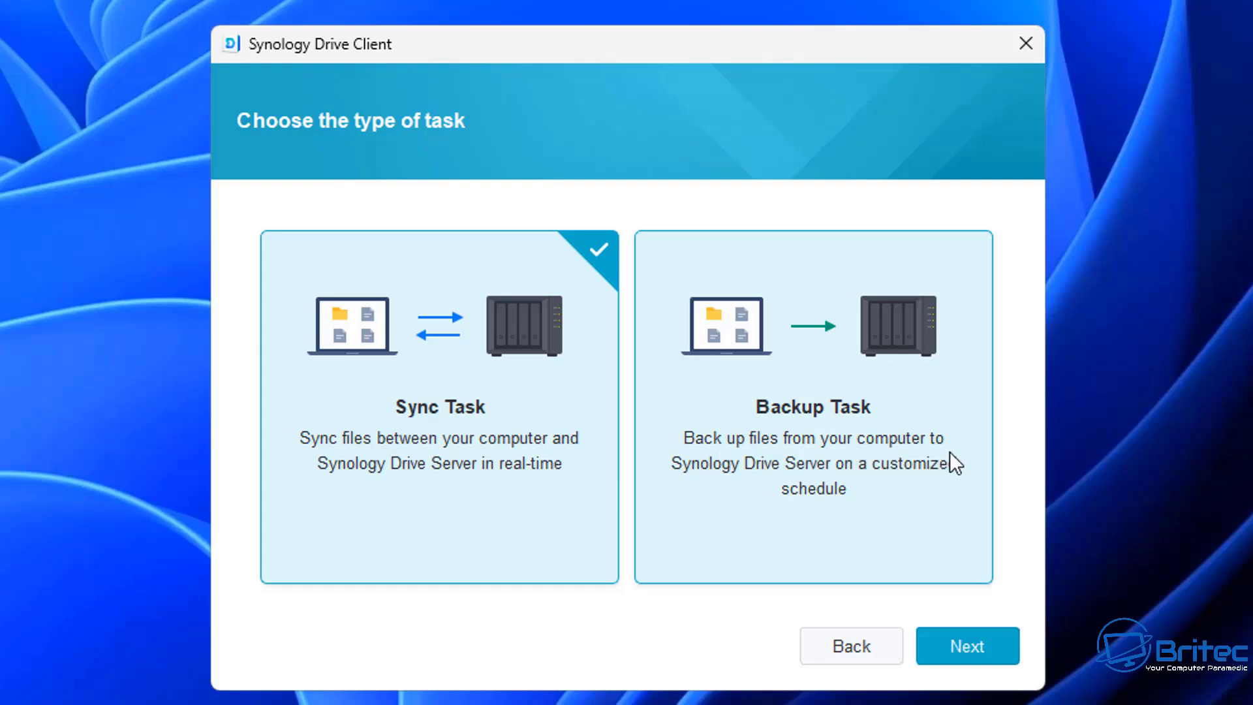
click(836, 469)
click(966, 656)
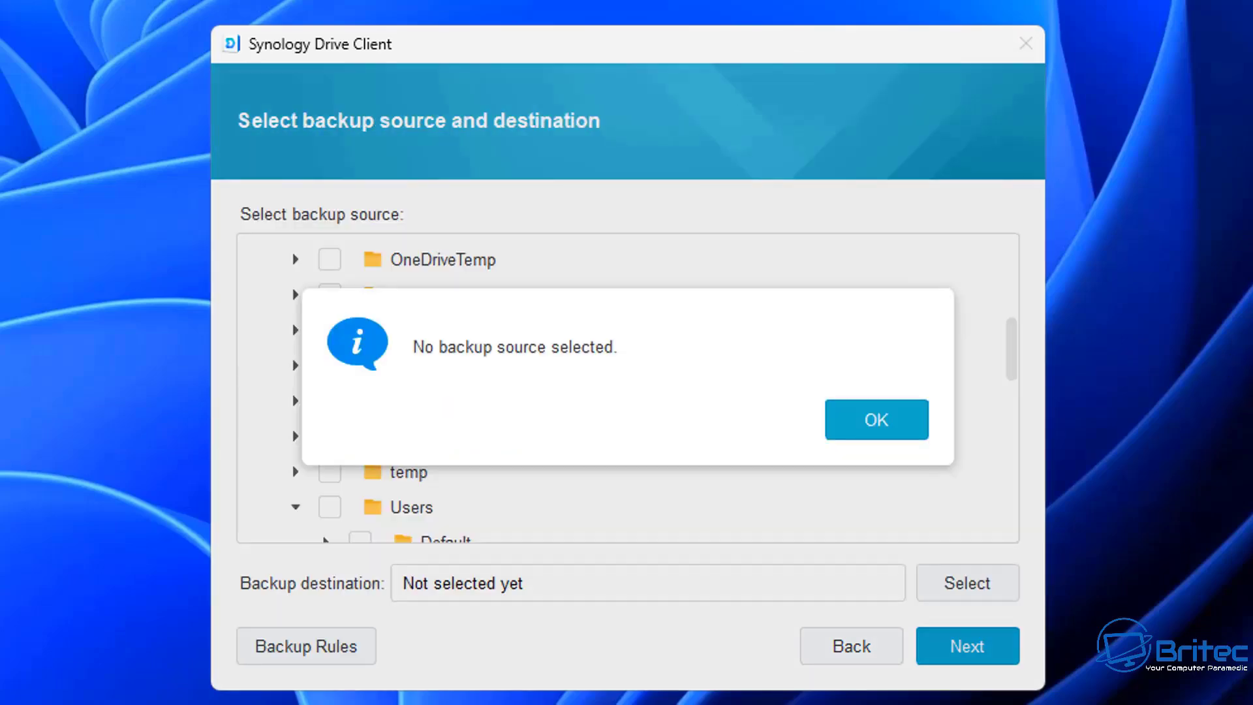
Dismiss the missing-source notice and select the Pictures folder under Users > MainPC as the backup source.
click(868, 424)
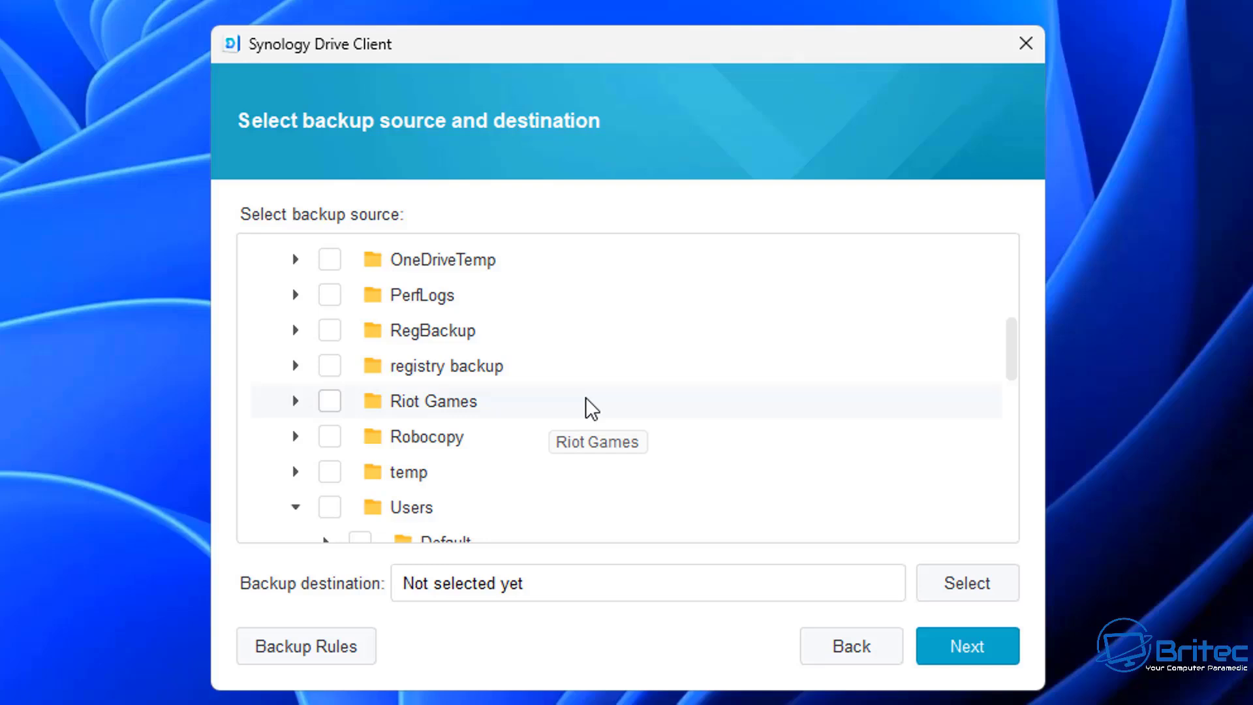
scroll(581, 396, down, 3)
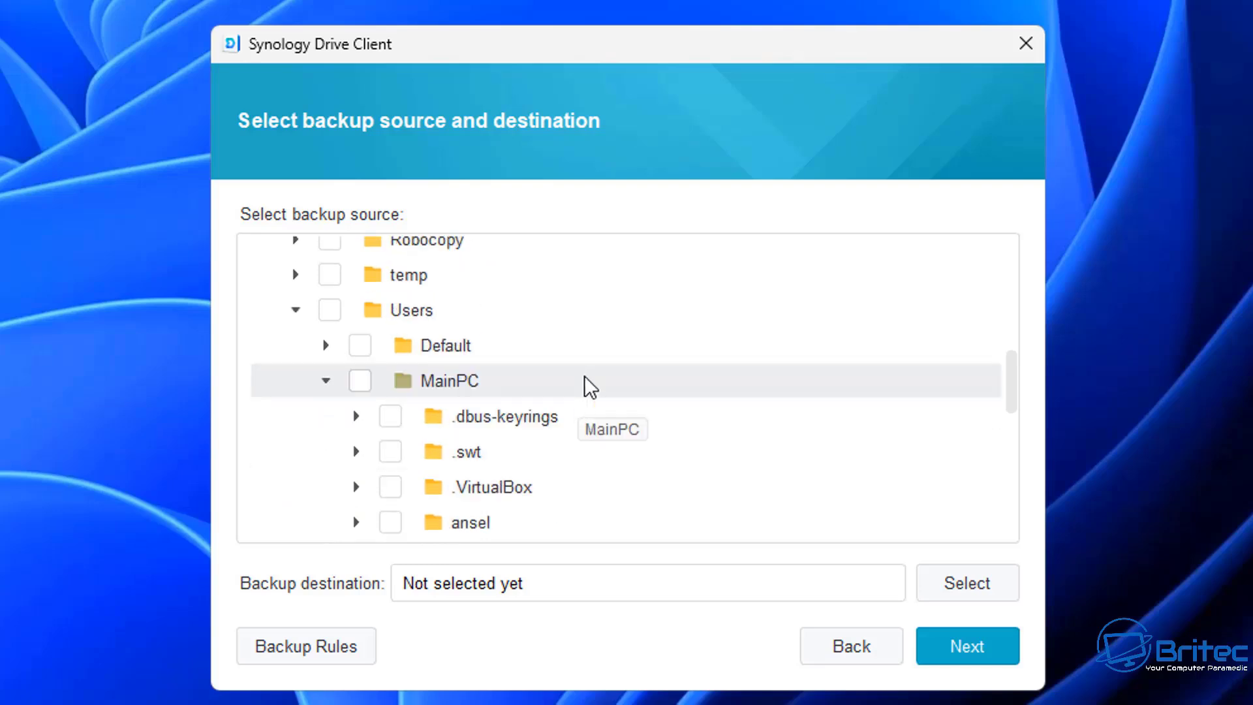
scroll(585, 377, down, 4)
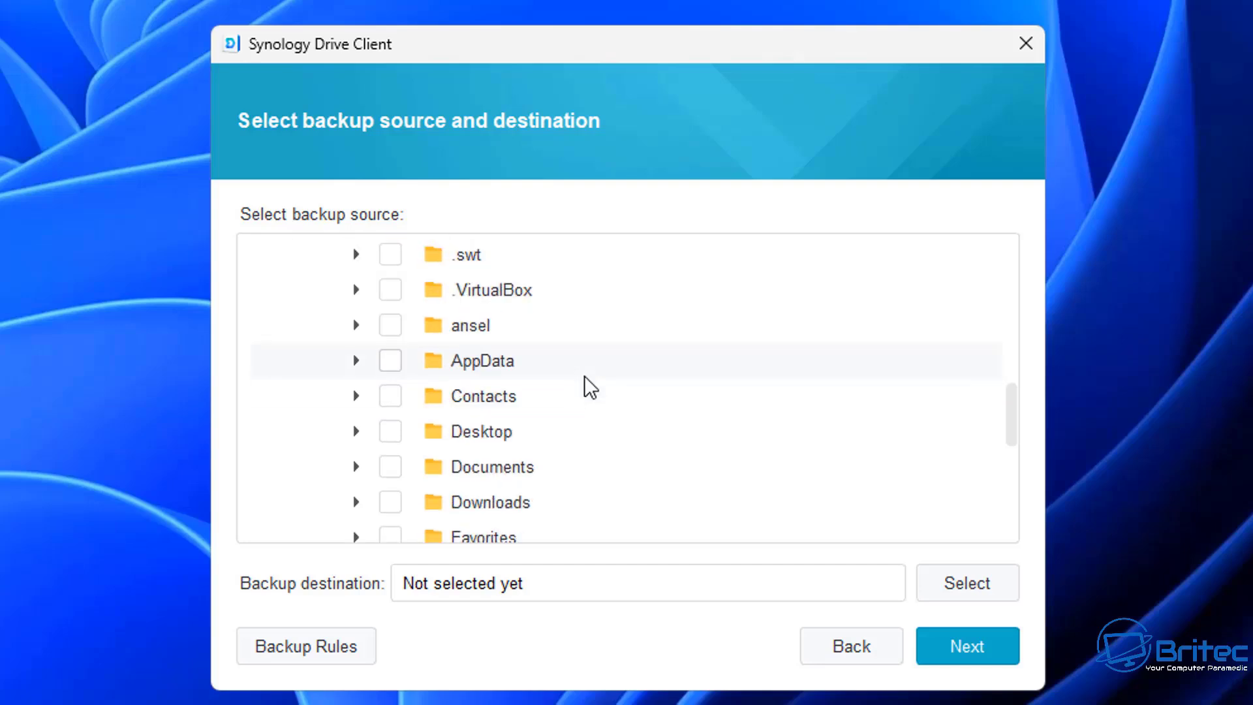
scroll(585, 377, down, 4)
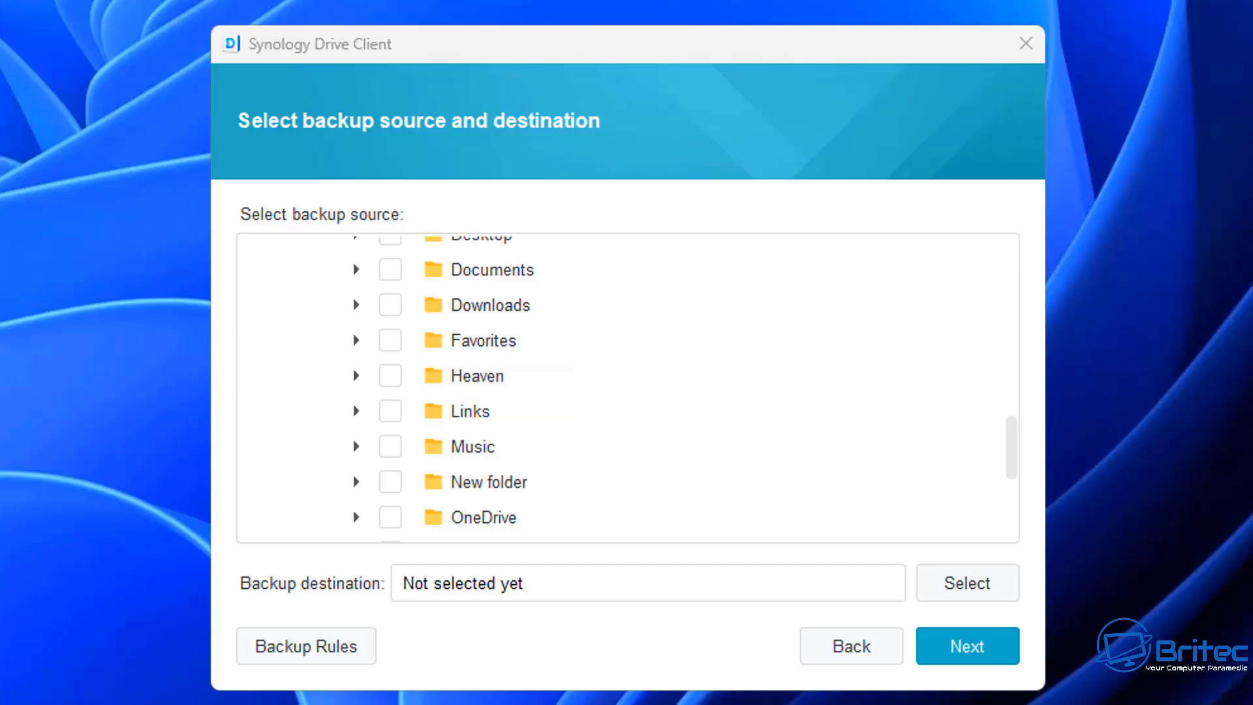
scroll(744, 403, down, 4)
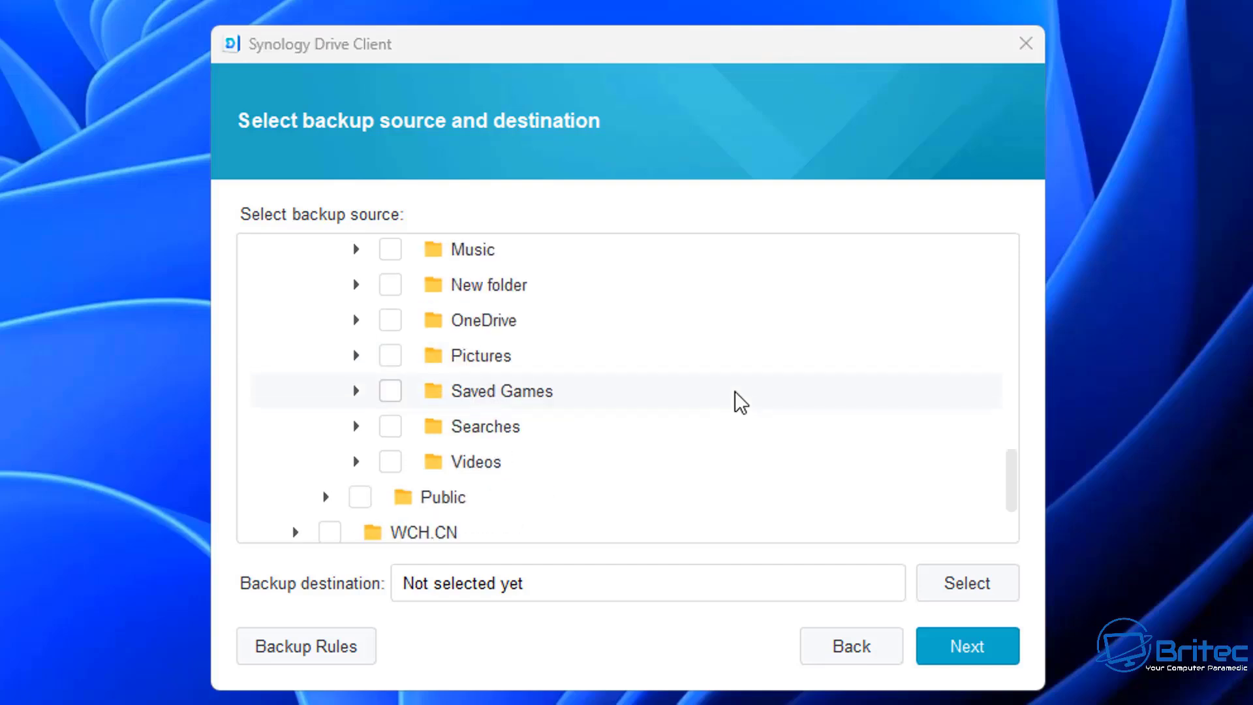
scroll(738, 399, up, 10)
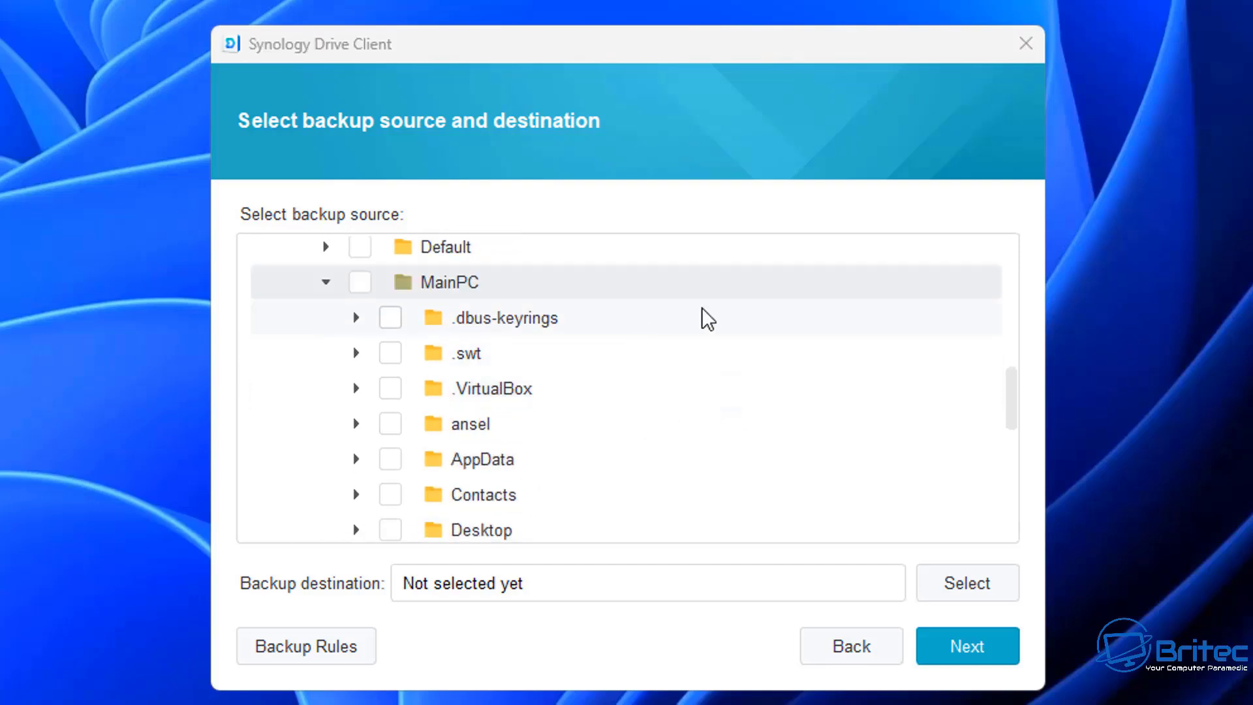
scroll(585, 432, down, 2)
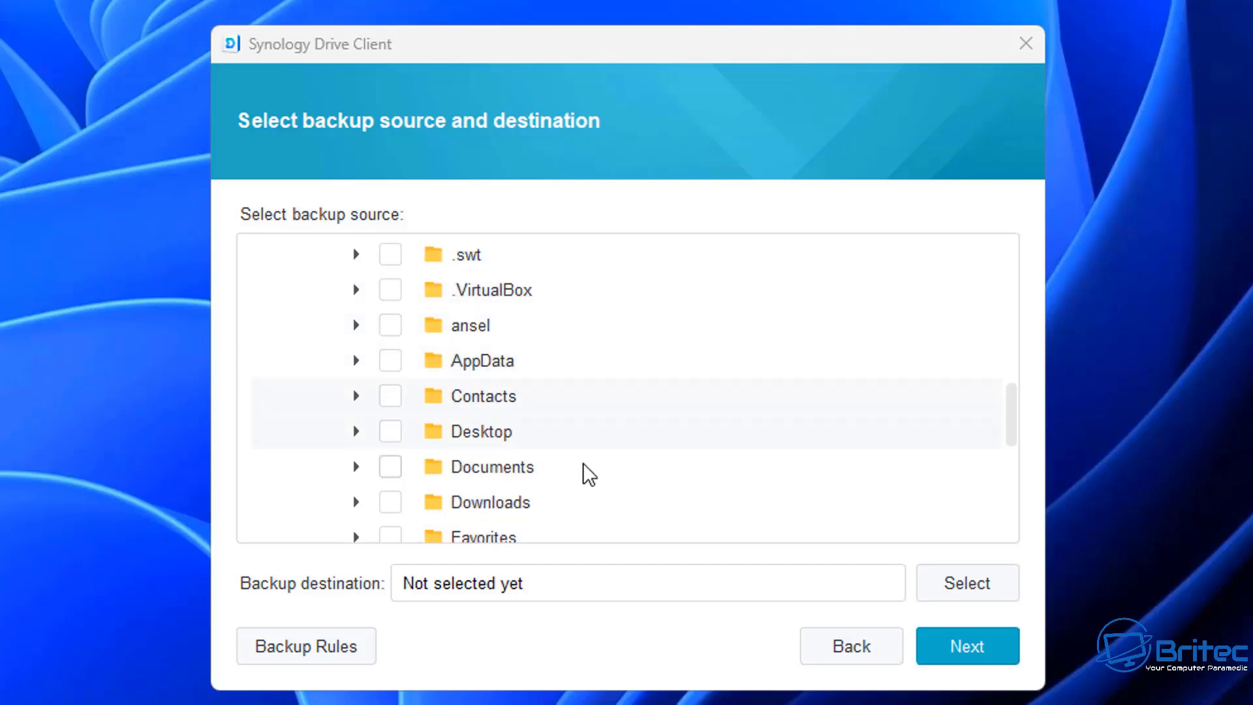
scroll(585, 472, down, 2)
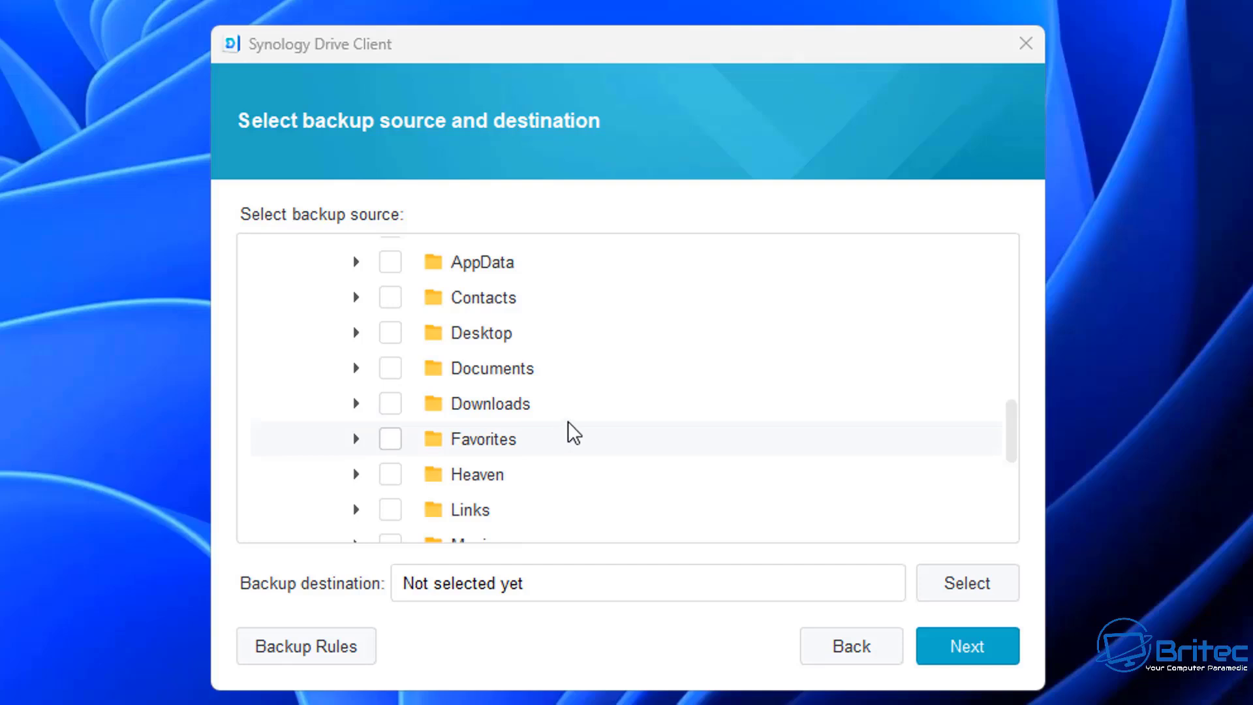
scroll(574, 424, down, 2)
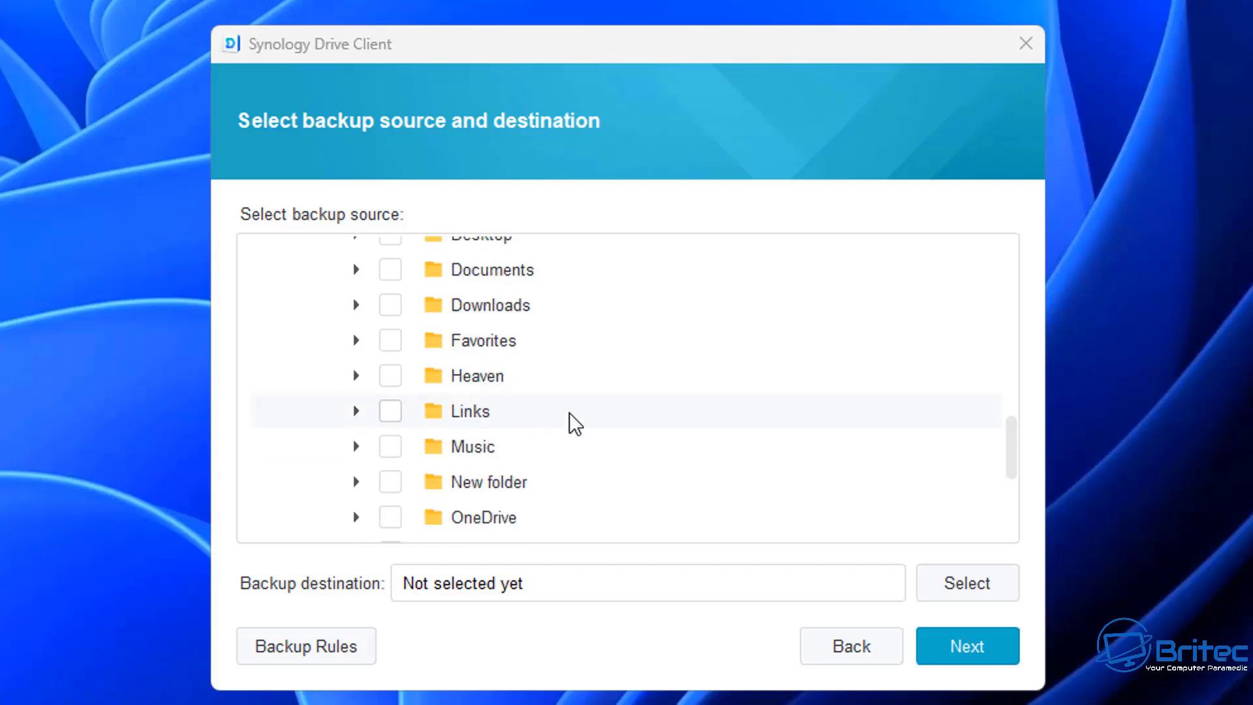
scroll(574, 425, down, 4)
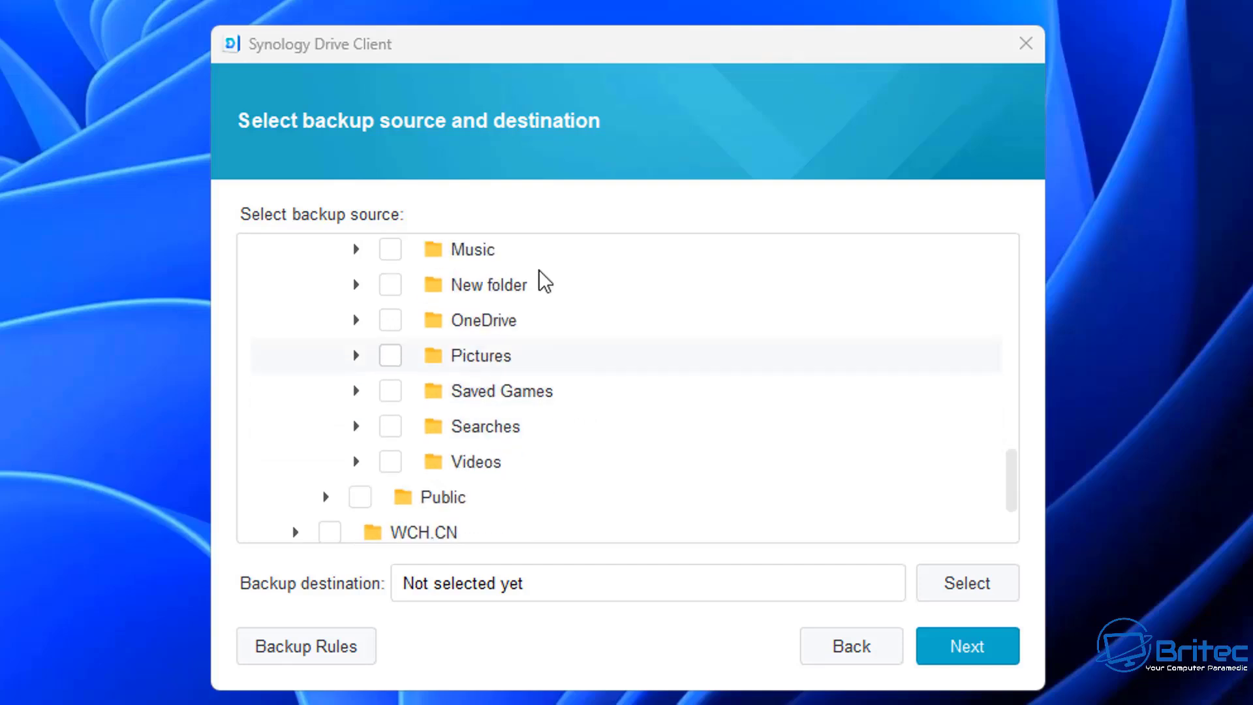
click(386, 358)
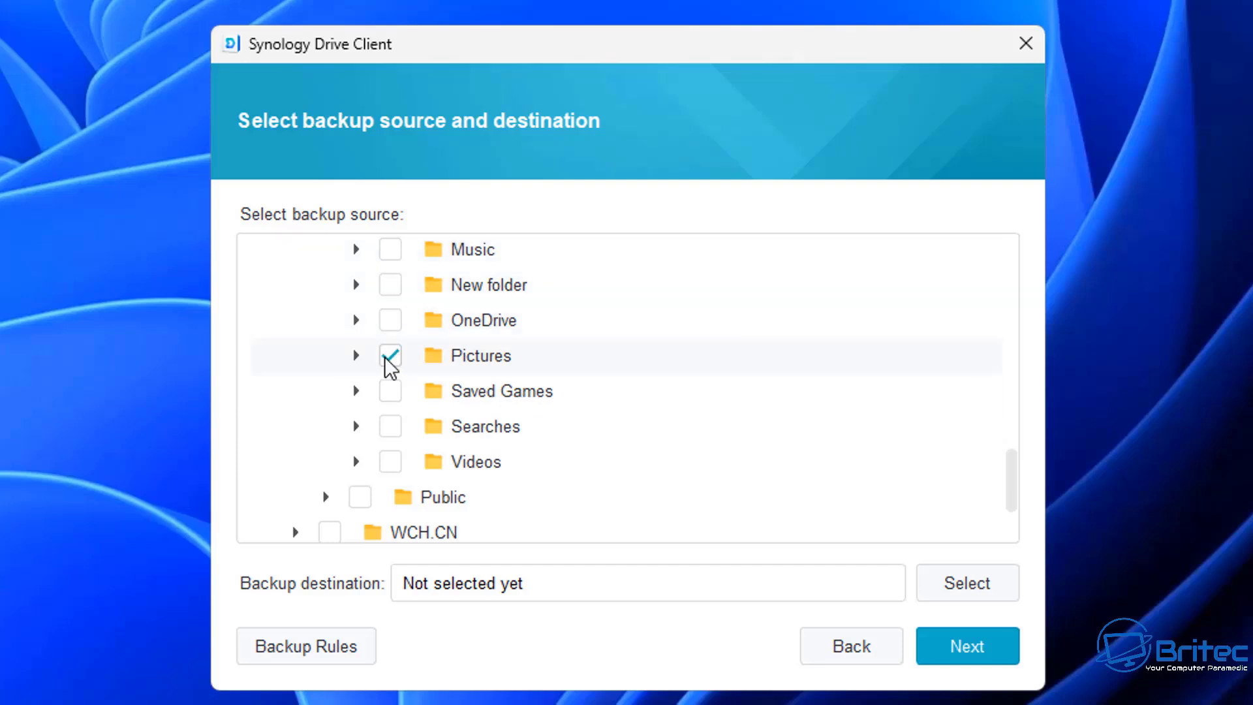
Expand the Pictures folder and review which of its subfolders are included in the backup.
click(357, 356)
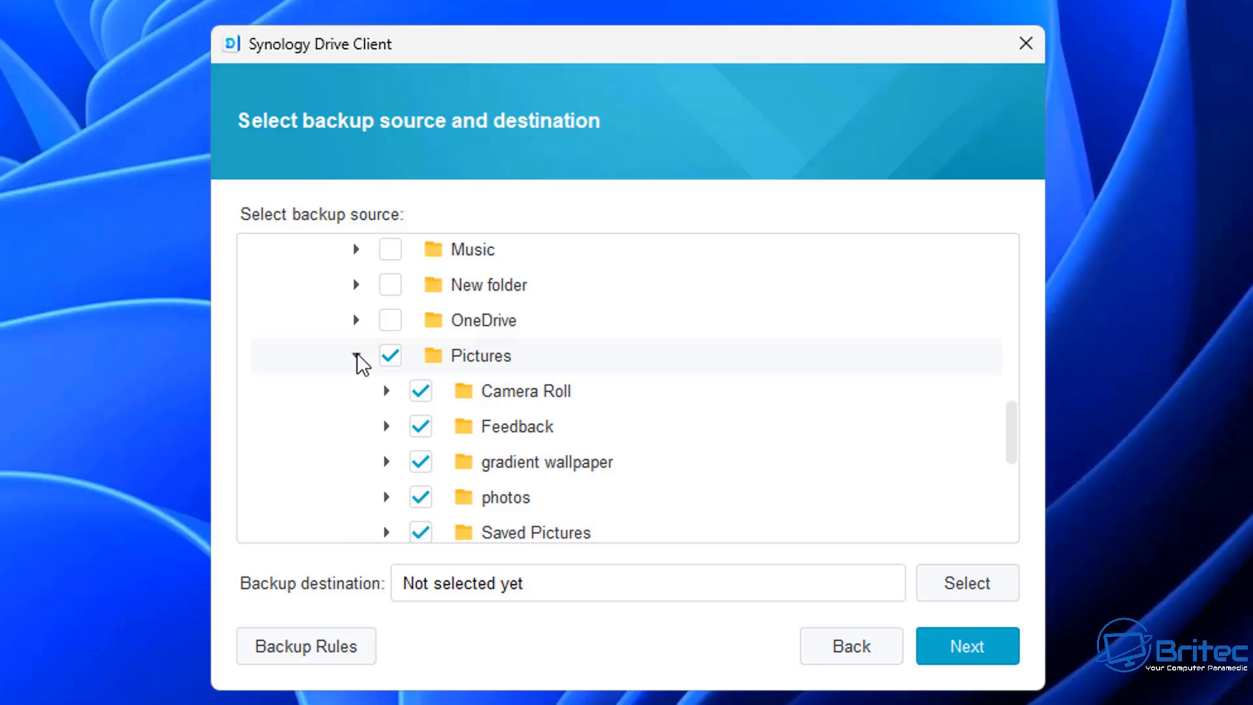
scroll(431, 395, down, 3)
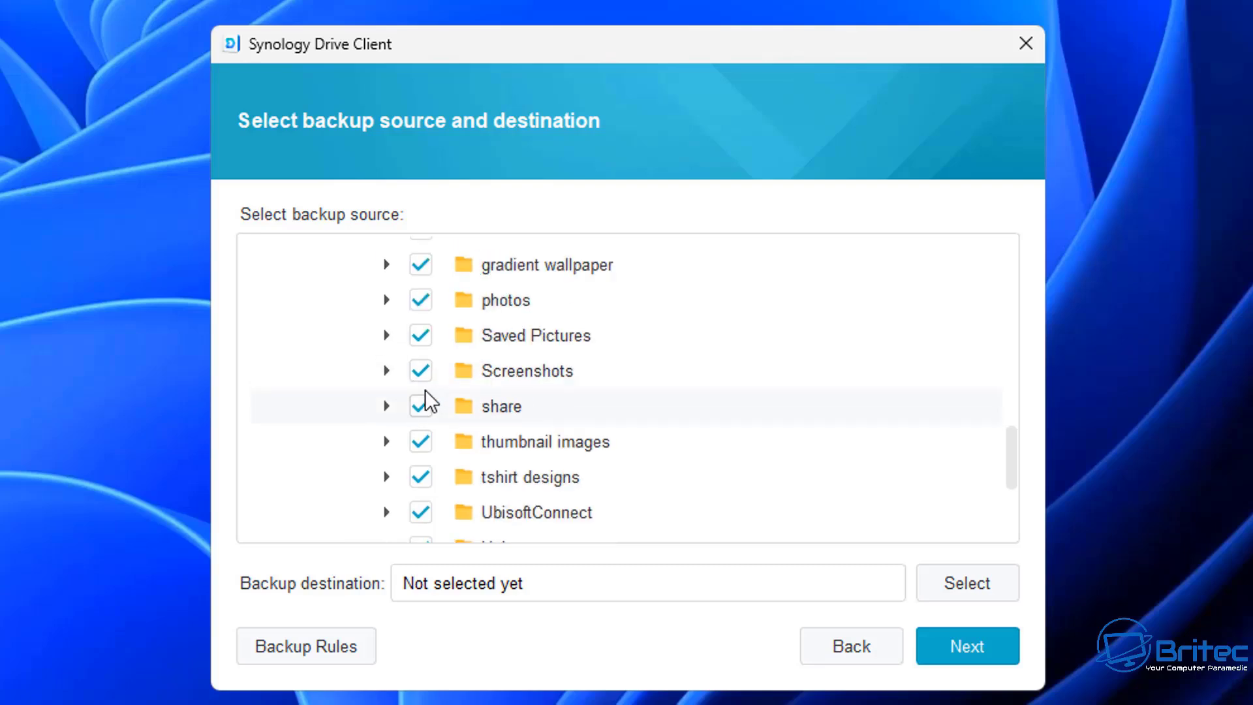
scroll(427, 393, down, 3)
scroll(411, 402, up, 6)
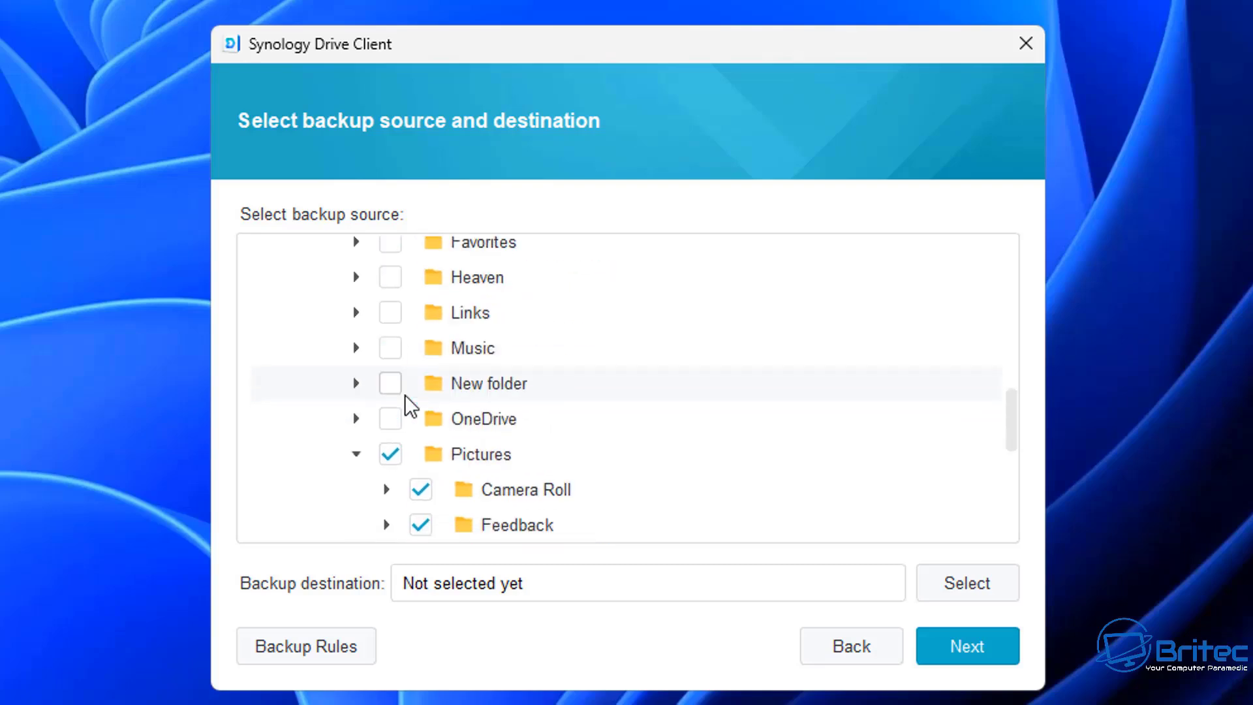
scroll(621, 453, down, 3)
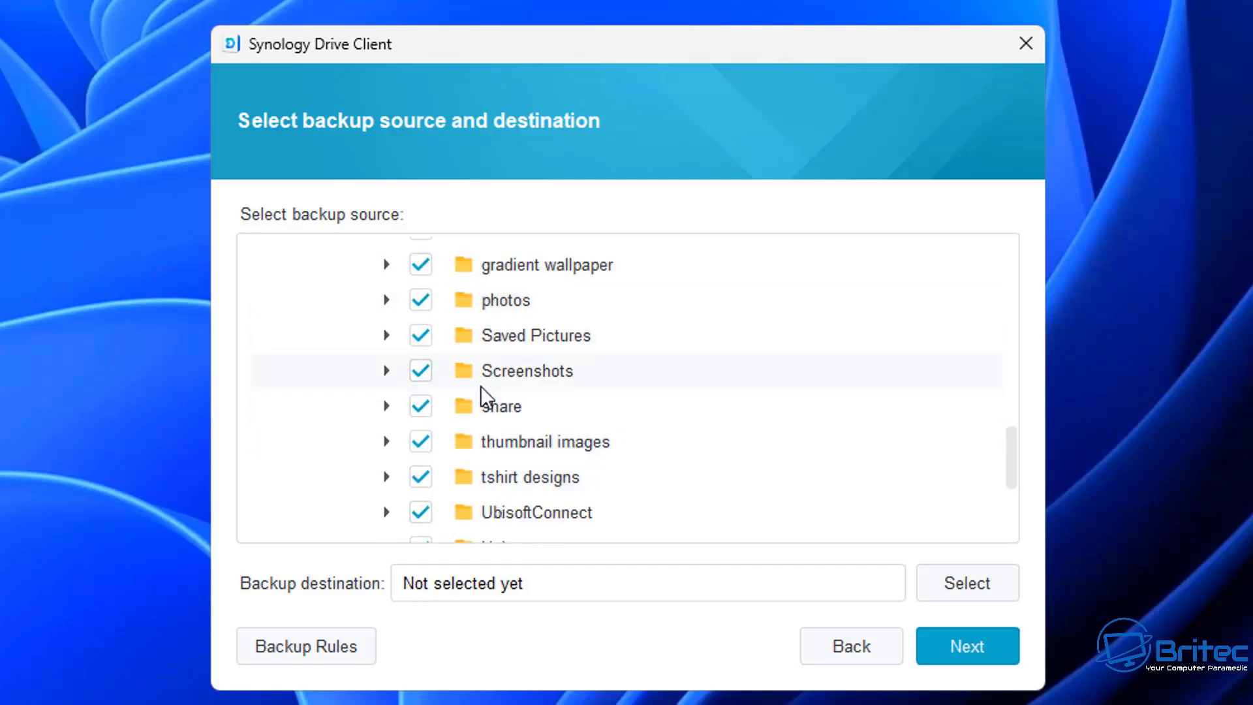
scroll(483, 394, up, 1)
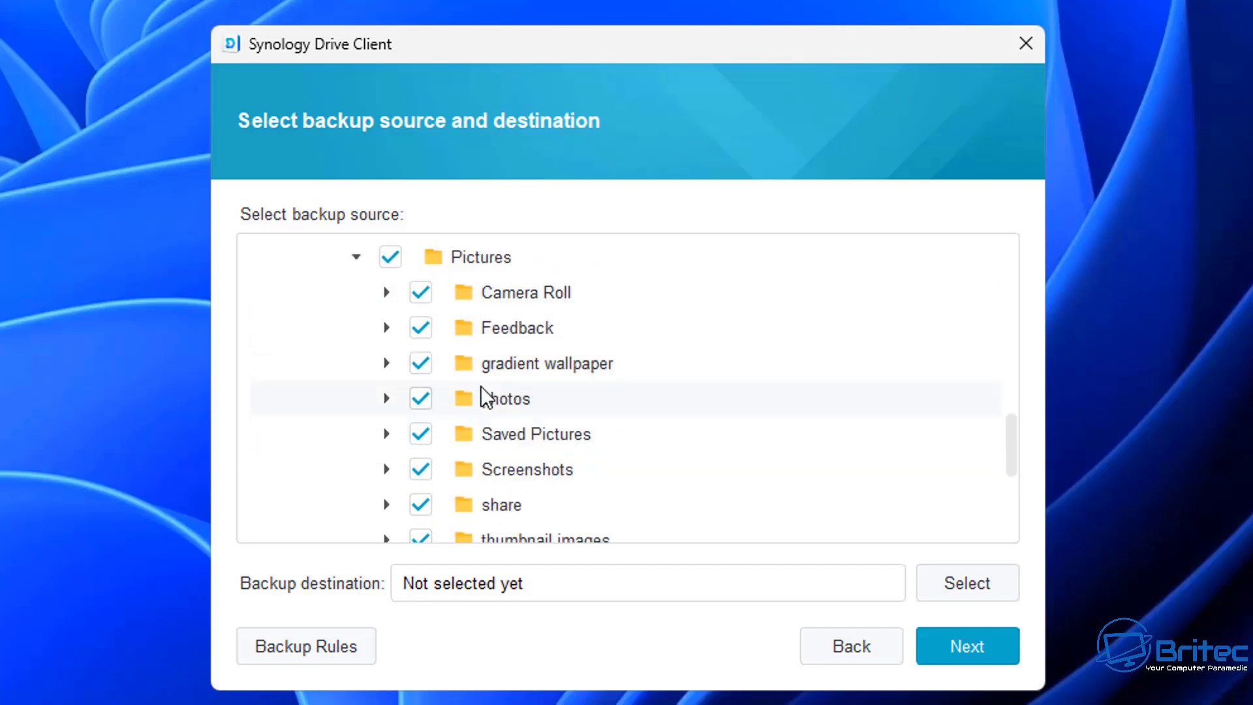
Set the backup destination to the MAIN-PC1 folder in the PC Backup team folder, keep the existing backup rules, and continue to the backup mode.
click(943, 581)
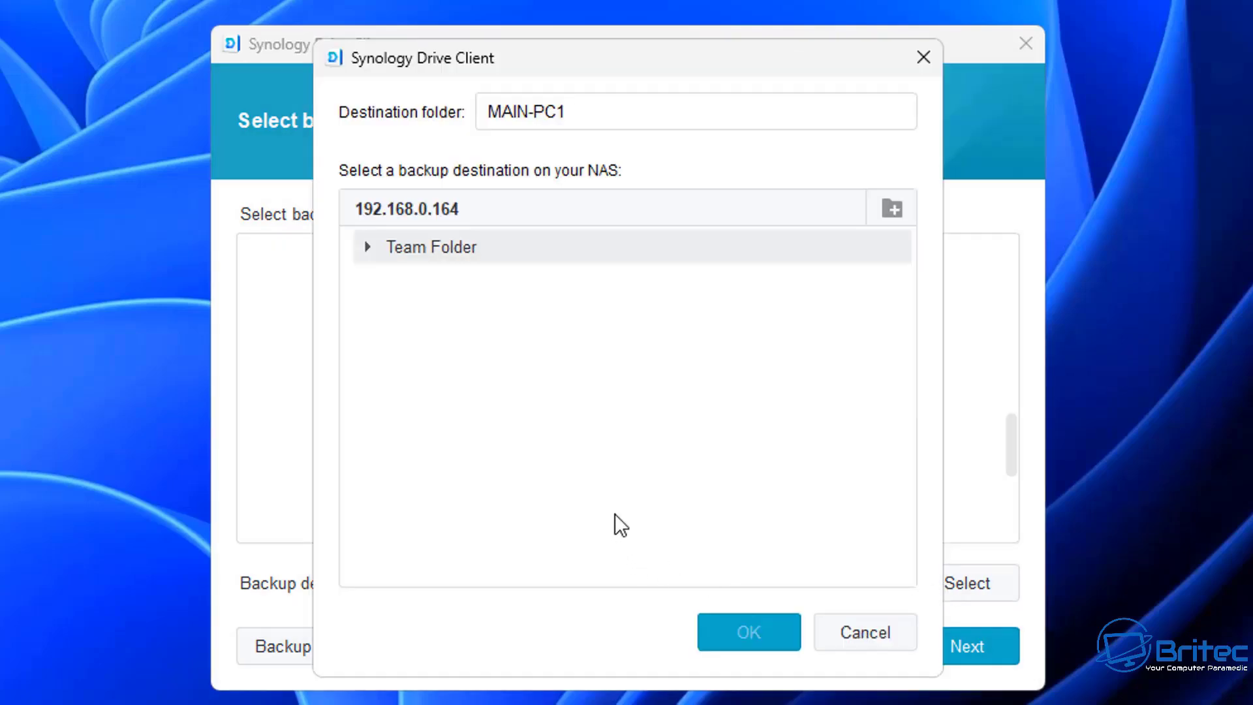
click(369, 248)
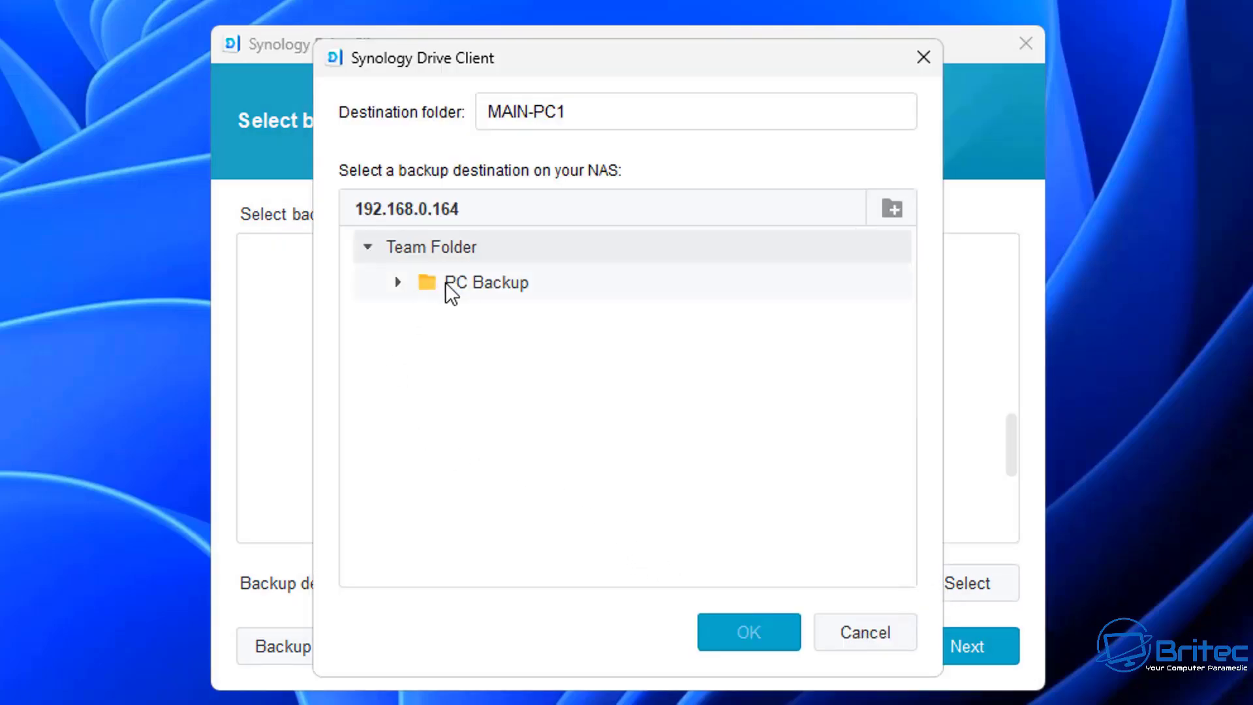
click(464, 292)
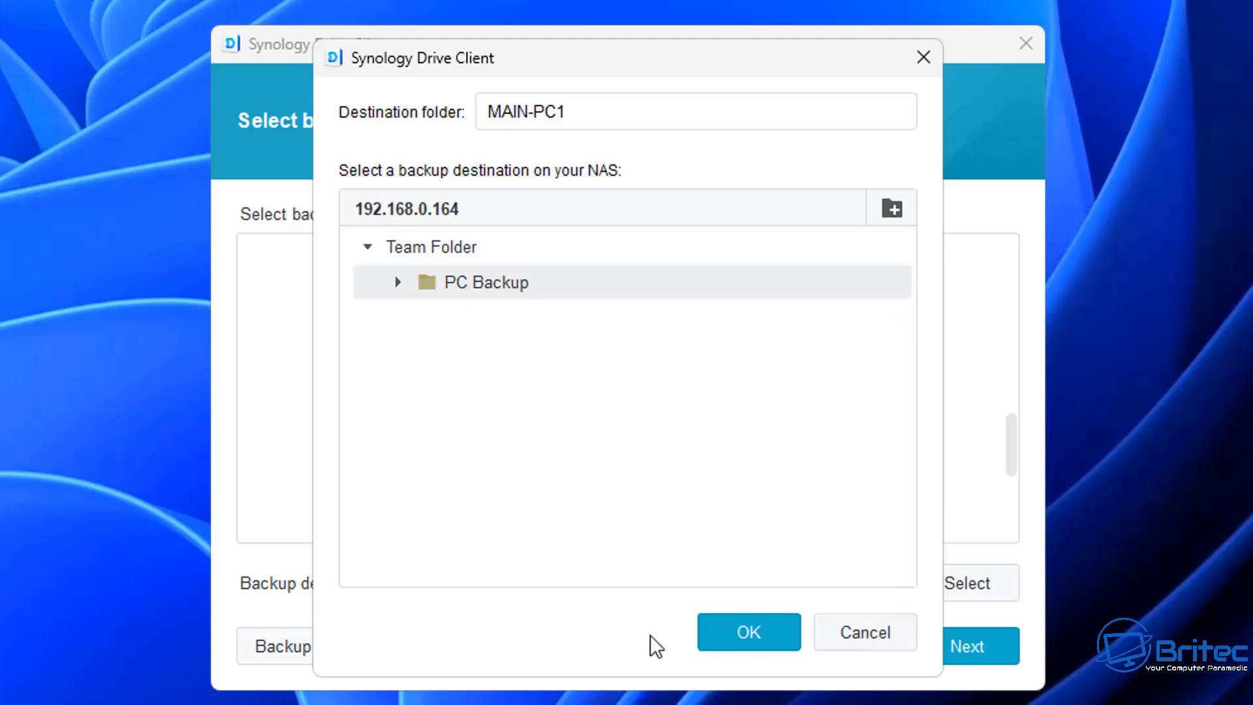
click(748, 633)
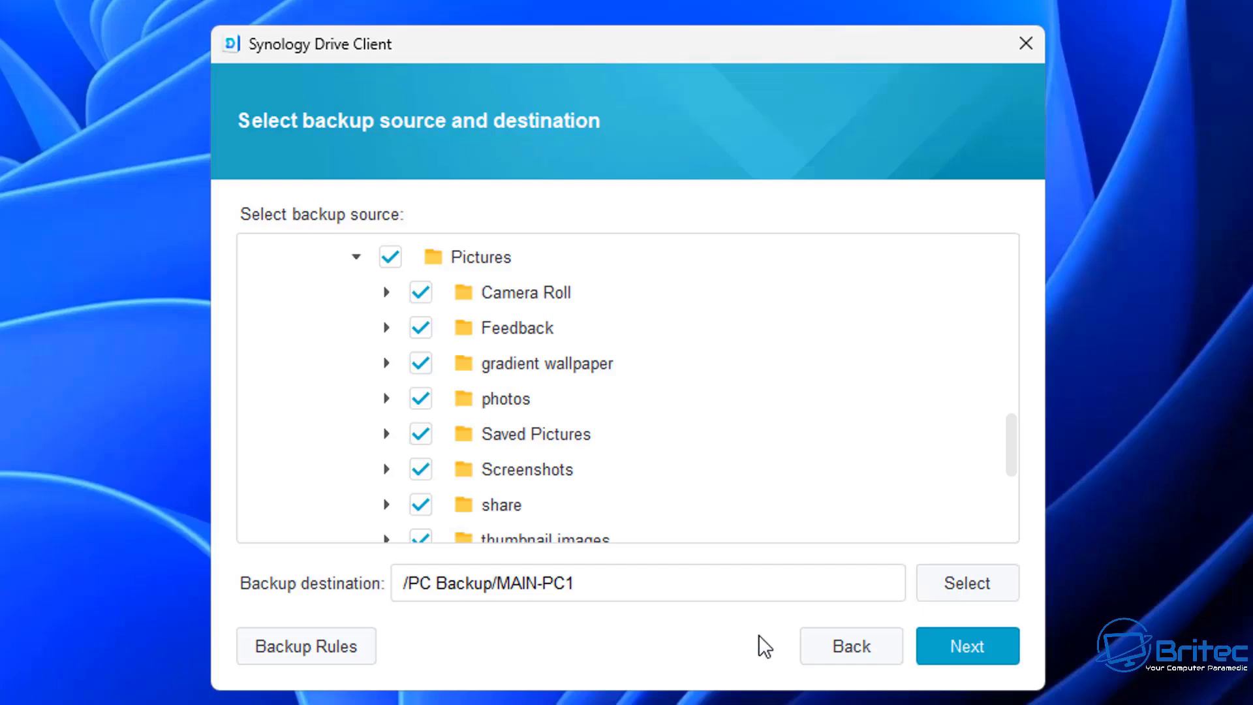
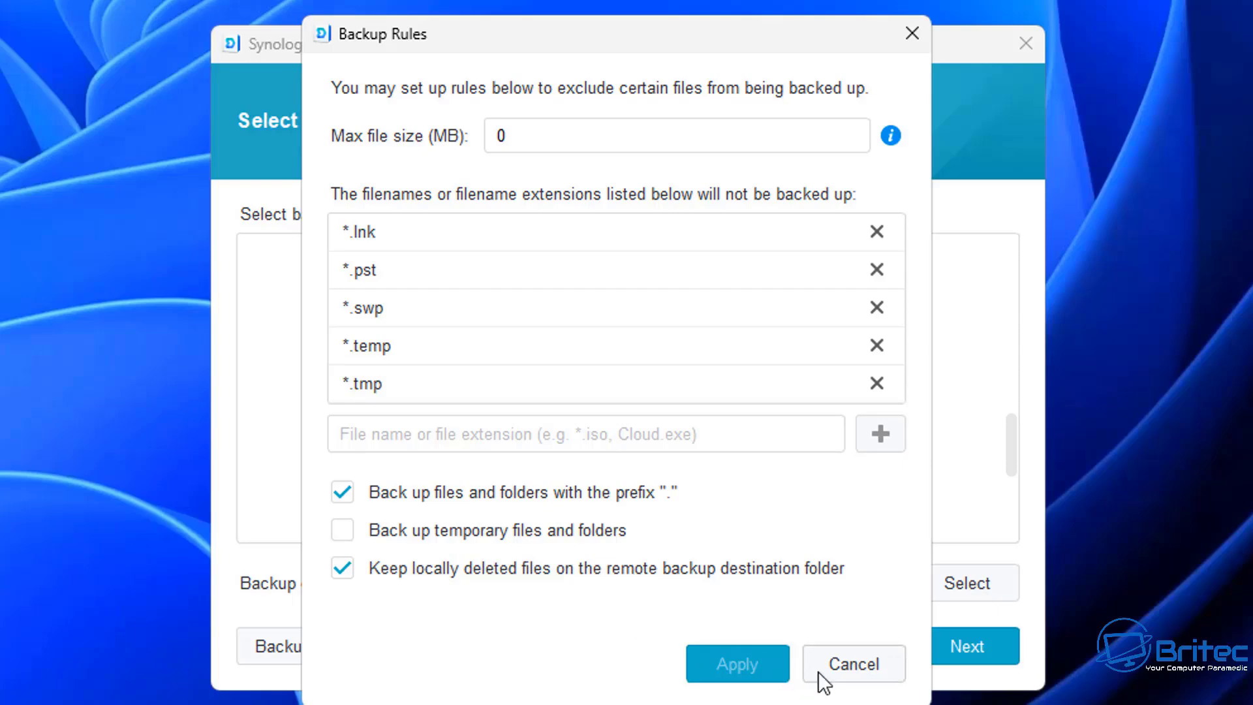
click(863, 660)
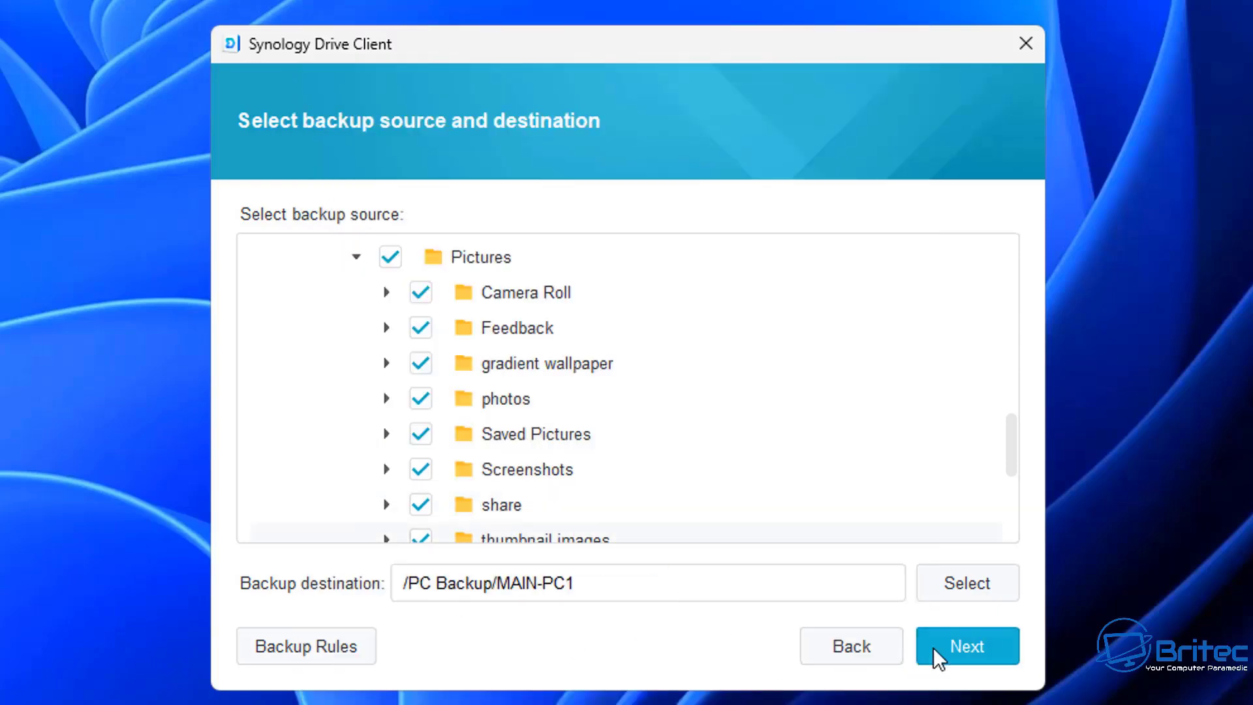
click(960, 654)
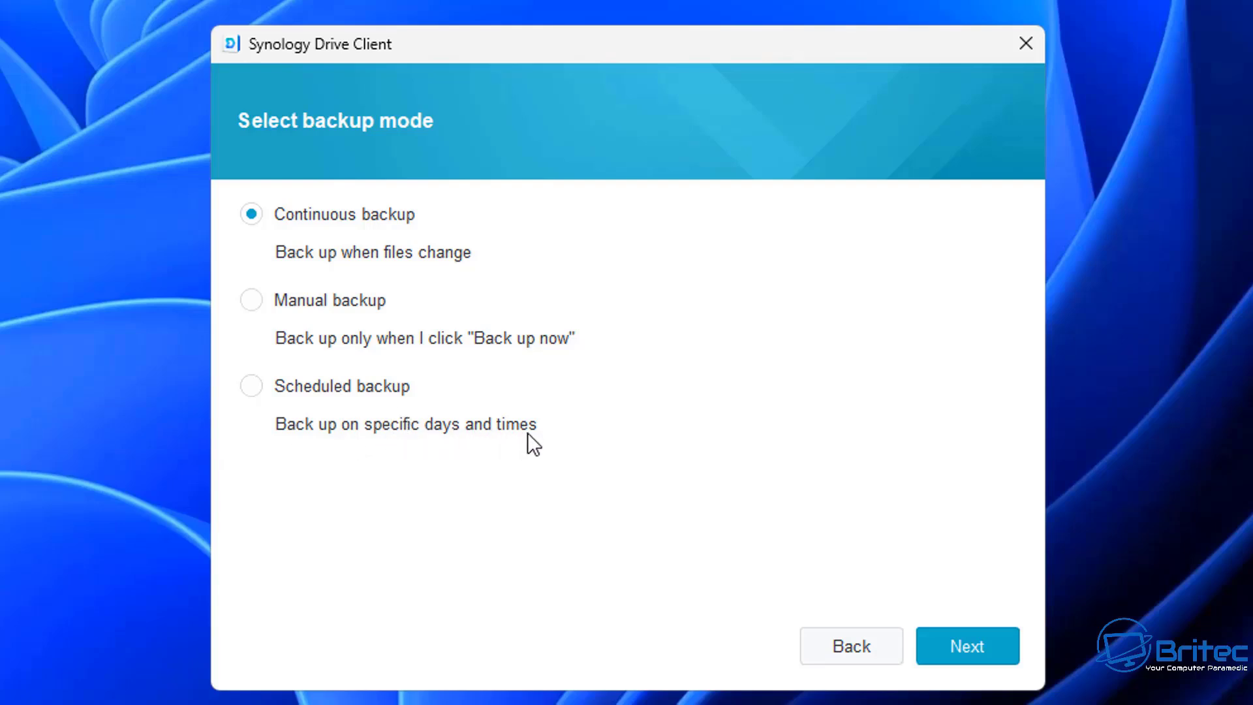
Choose Manual backup as the backup mode, complete the backup task setup, and run the backup immediately.
click(256, 390)
click(255, 299)
click(960, 650)
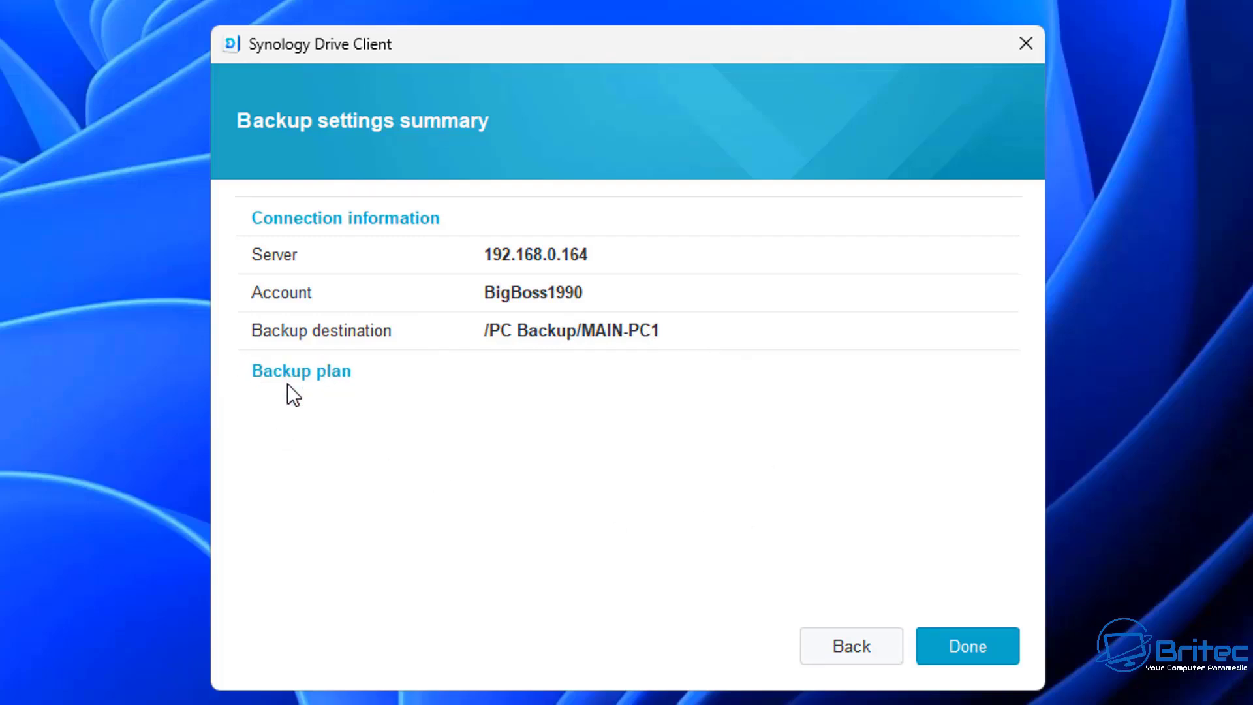
click(946, 643)
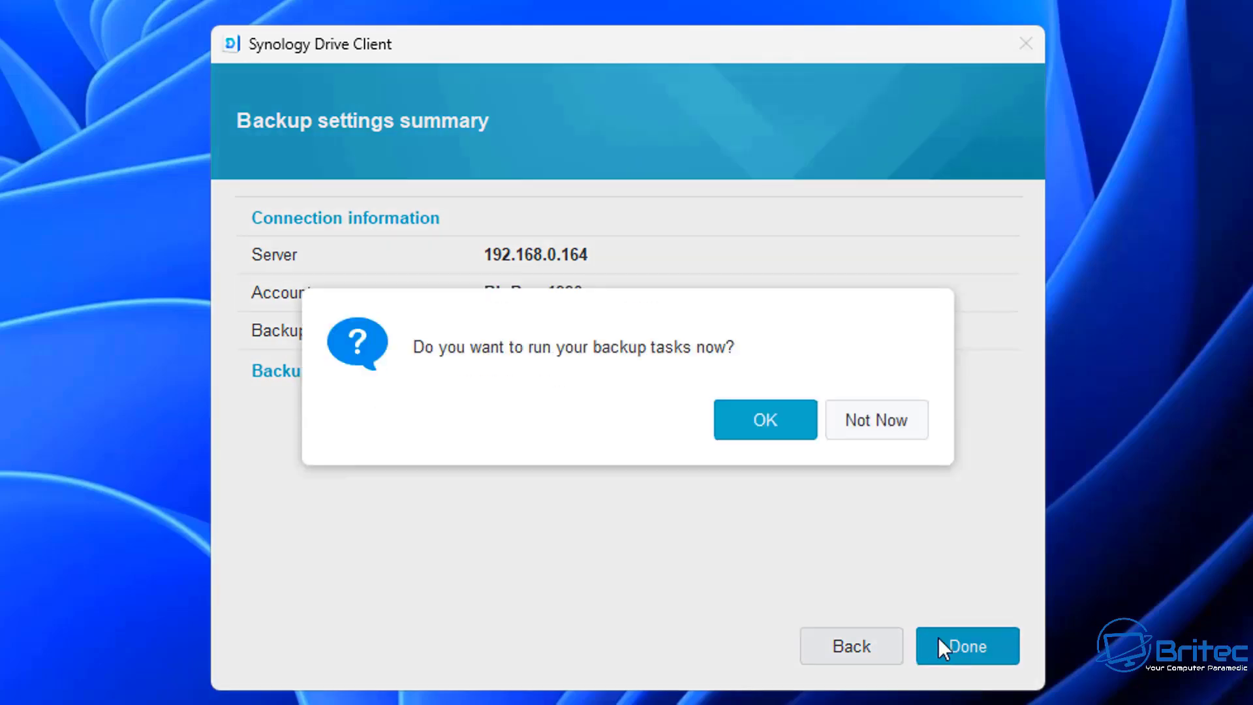
click(750, 436)
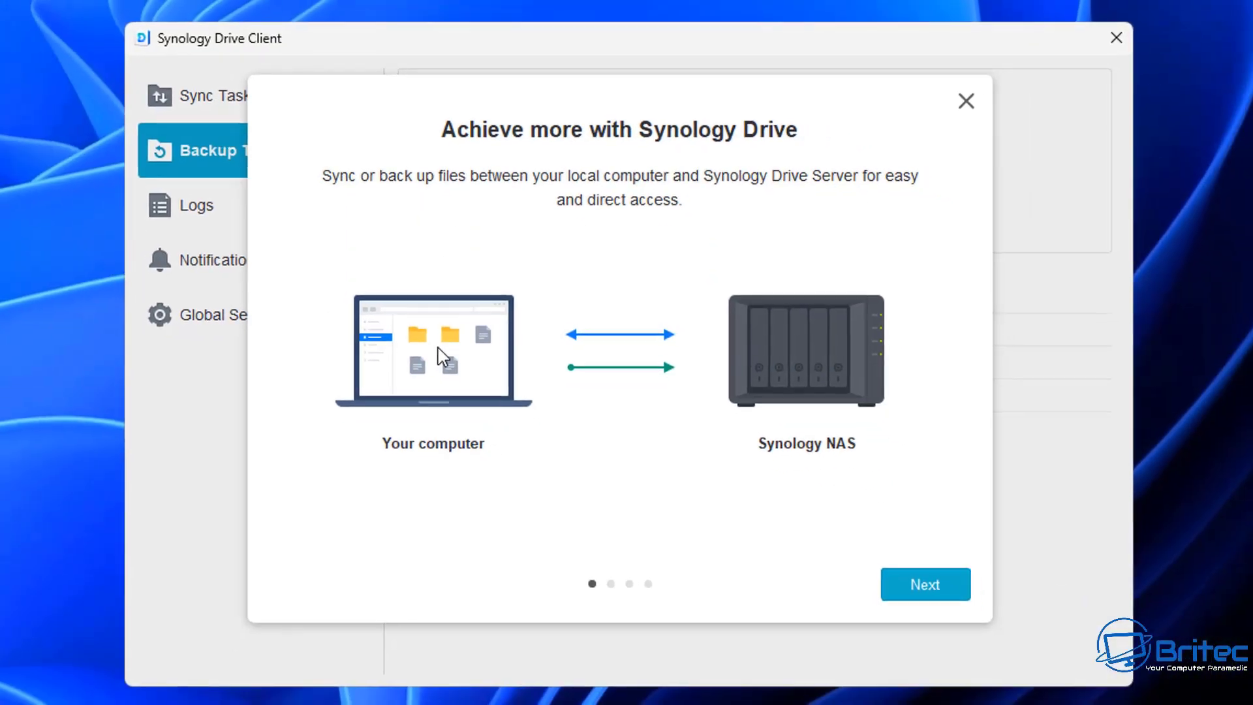
Go through the Synology Drive introduction to its end and run the Pictures backup once more.
click(929, 584)
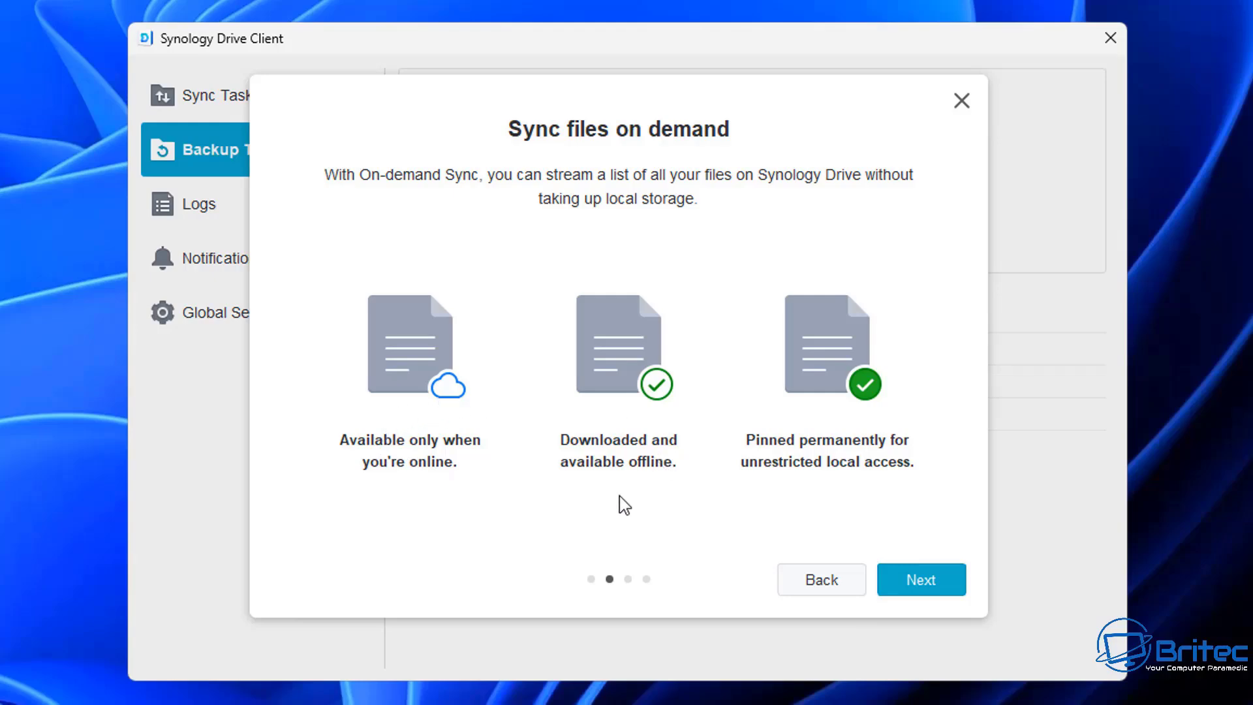
click(940, 589)
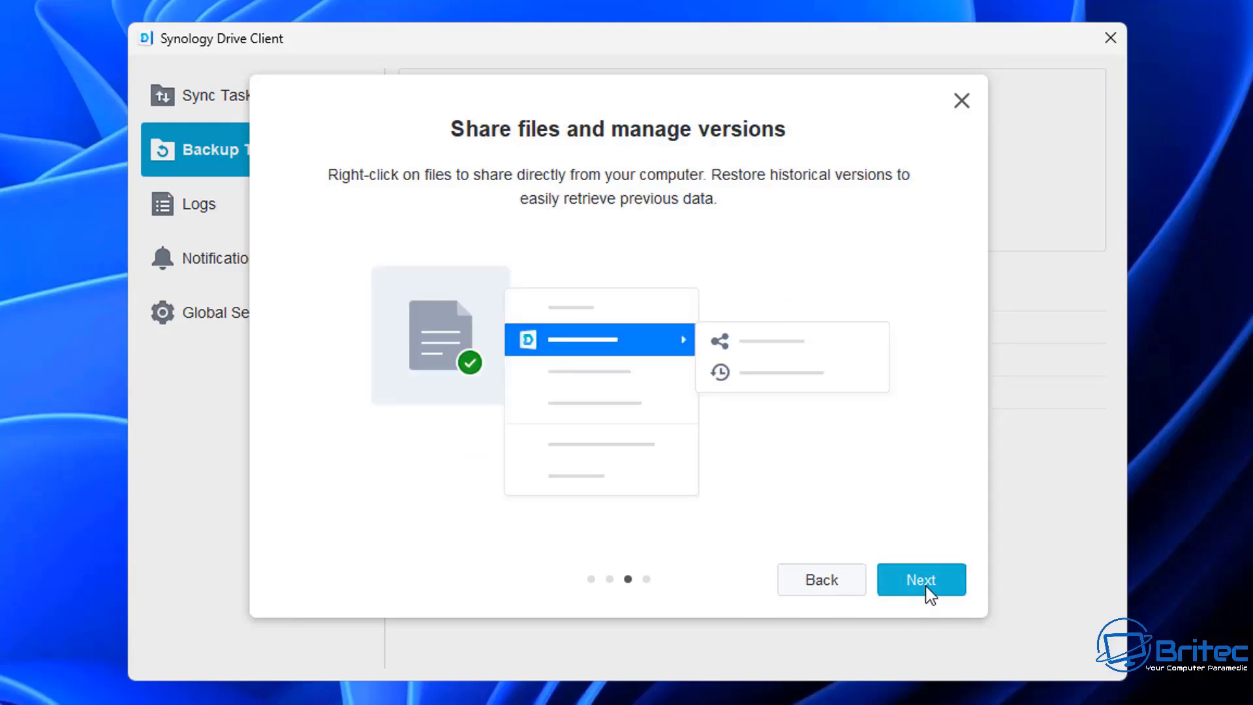
click(930, 590)
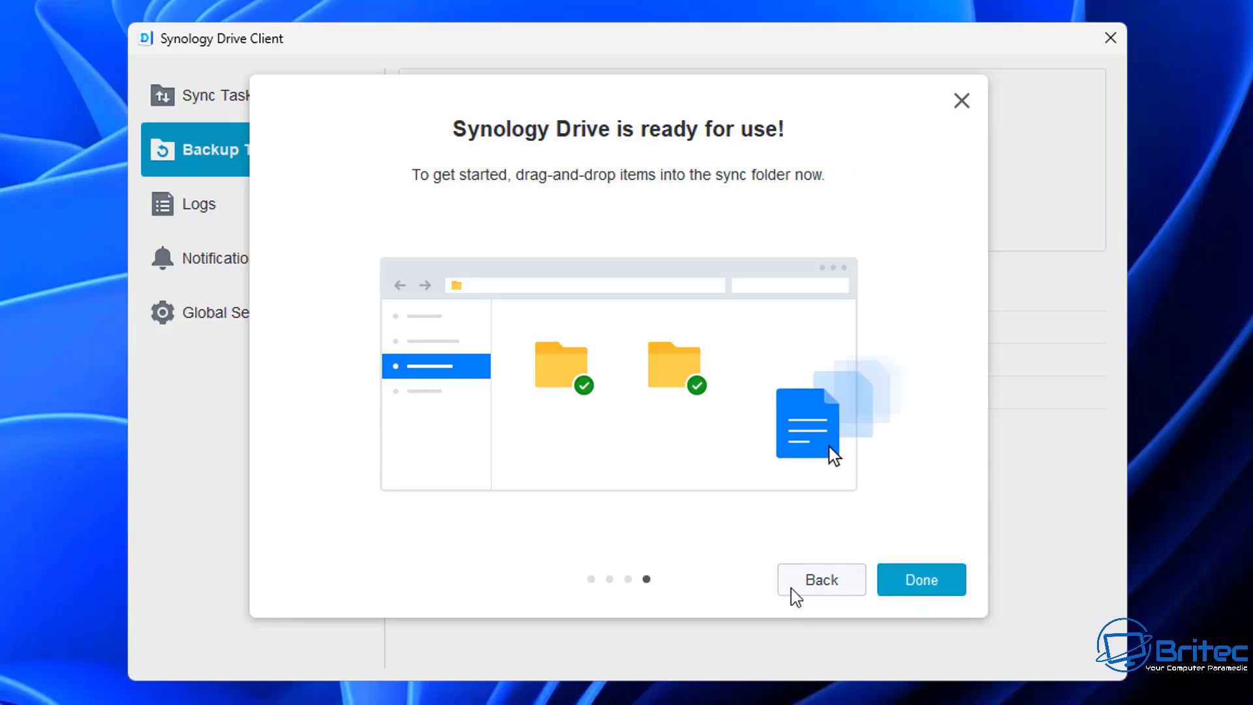
click(958, 589)
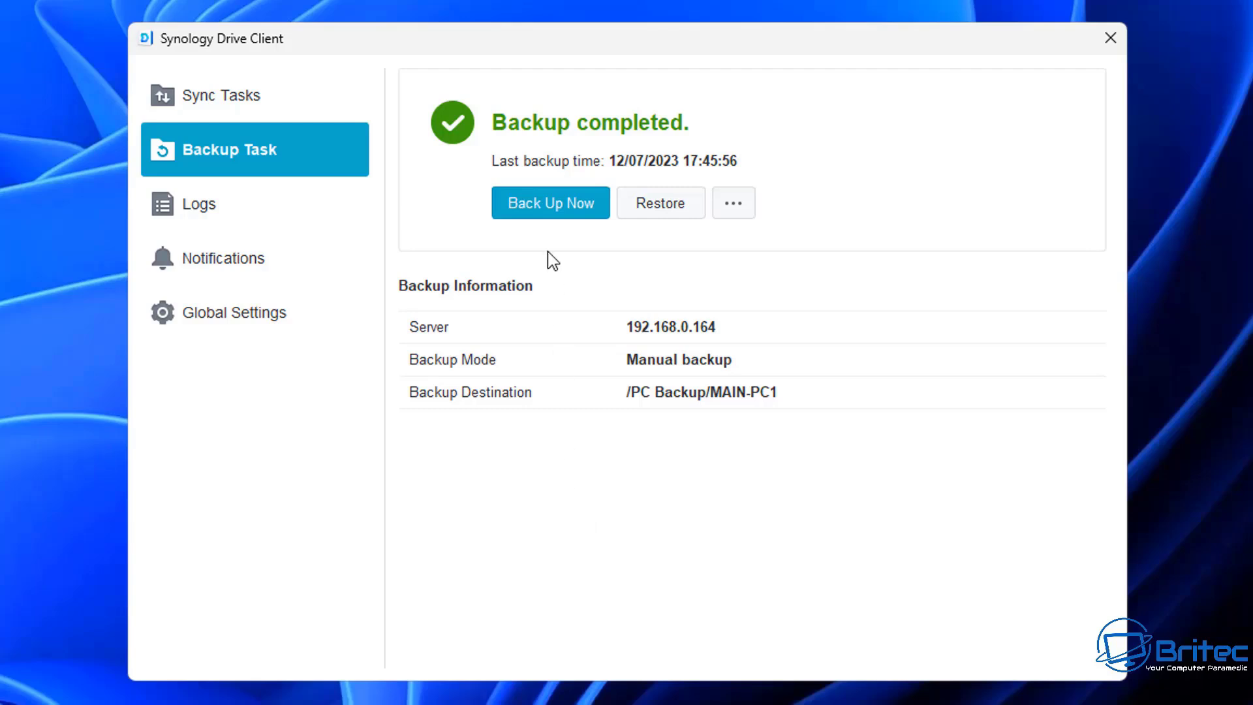
click(547, 208)
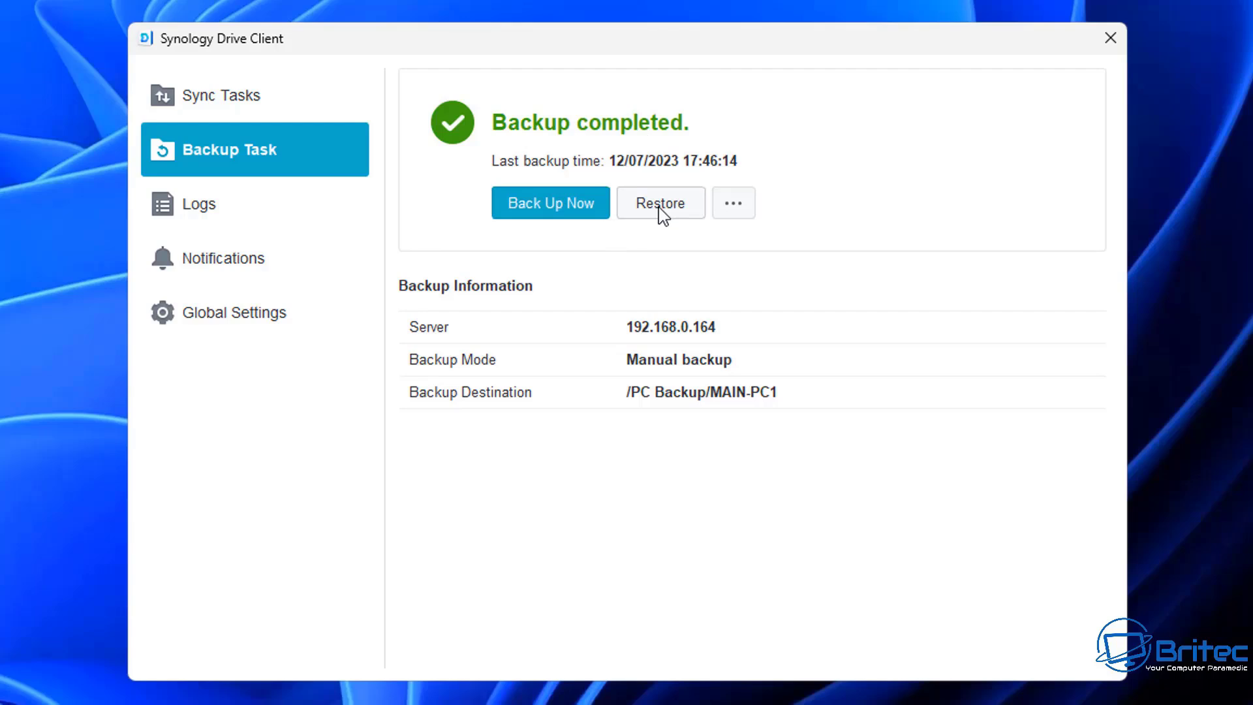
Review the backup task's source, mode and connection settings, and close them without making changes.
click(734, 205)
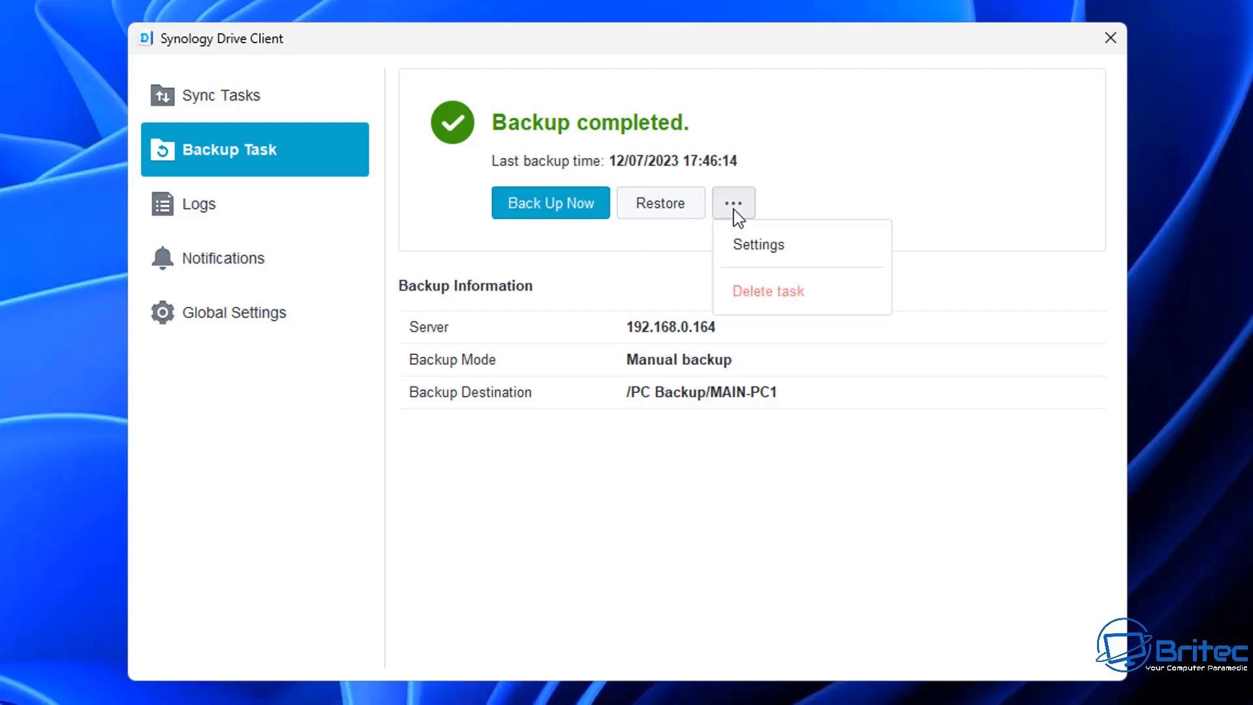
click(728, 245)
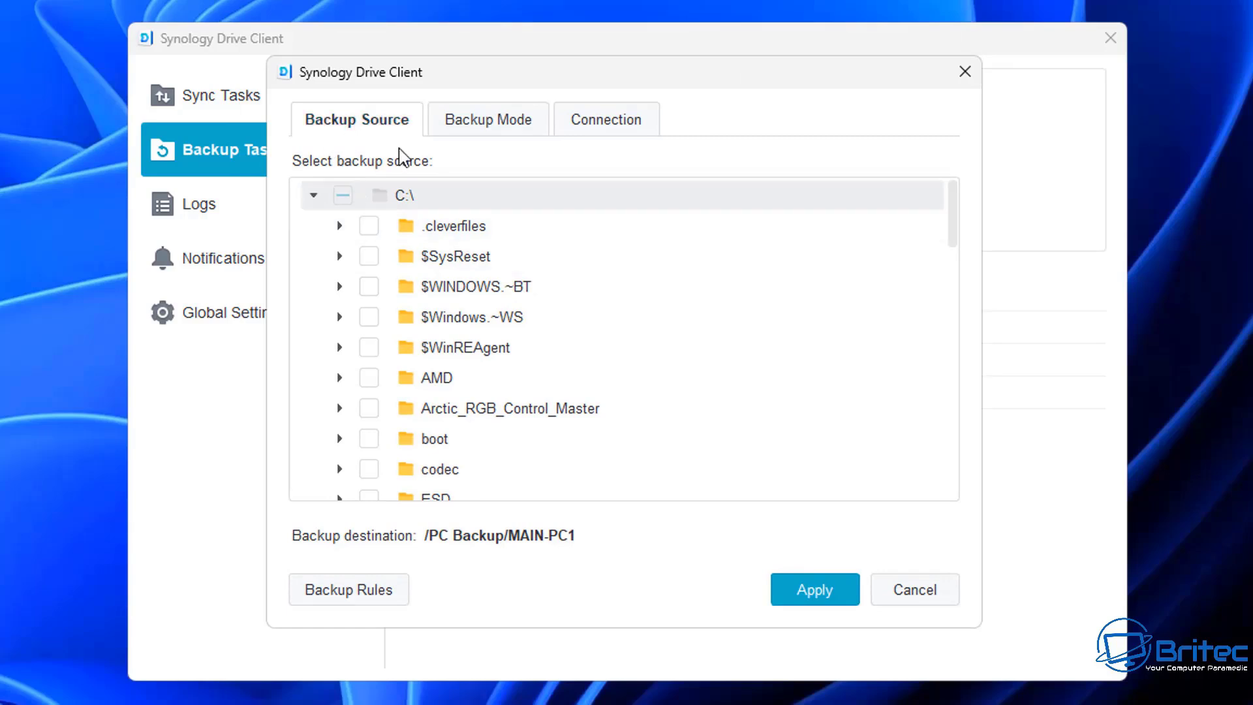
click(504, 131)
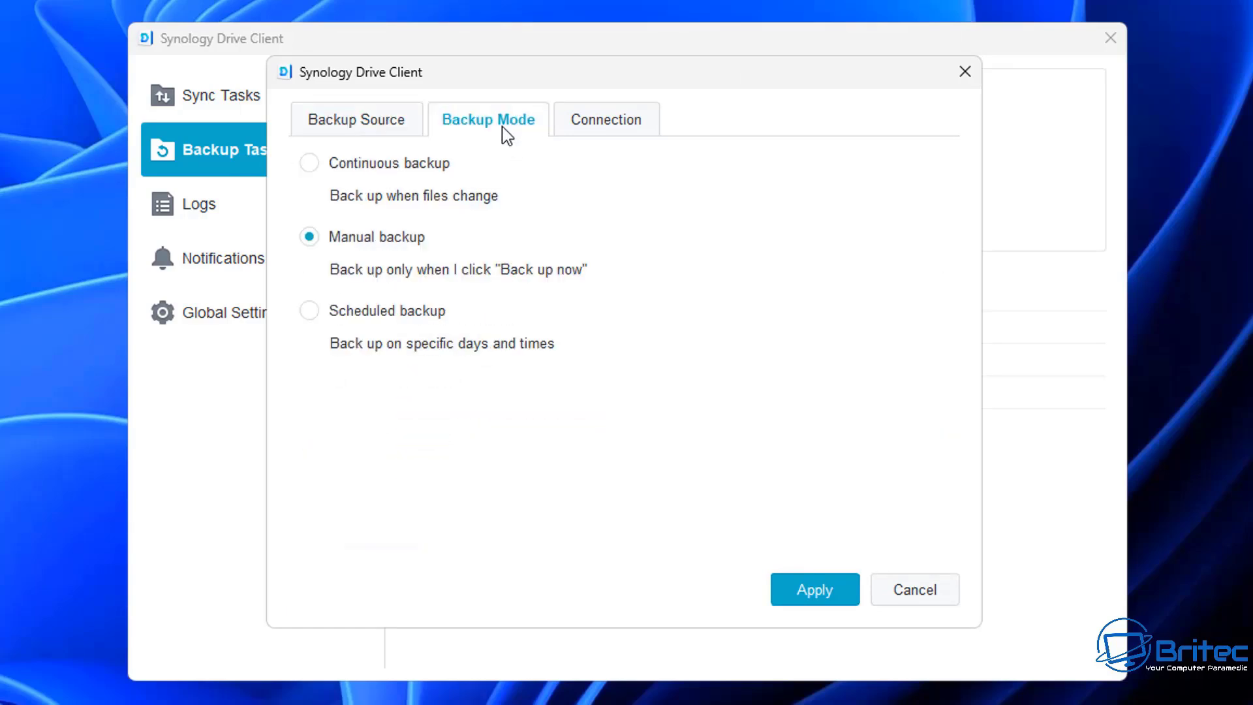
click(585, 129)
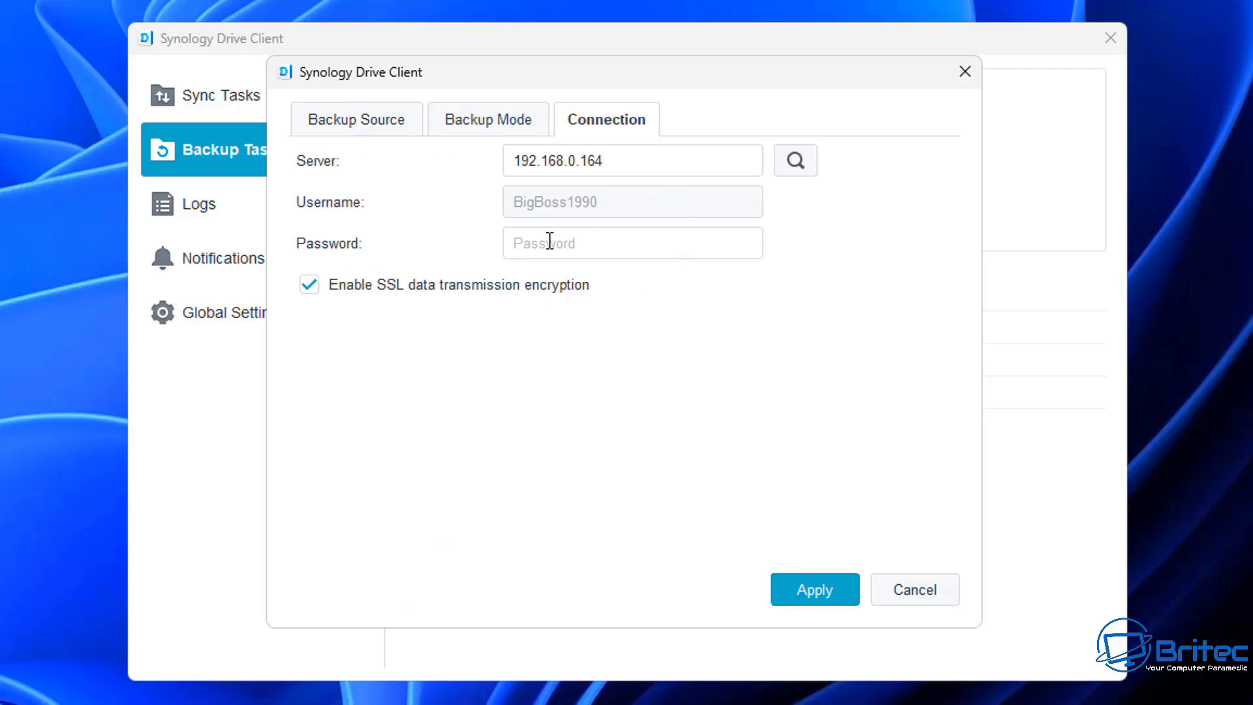
click(978, 76)
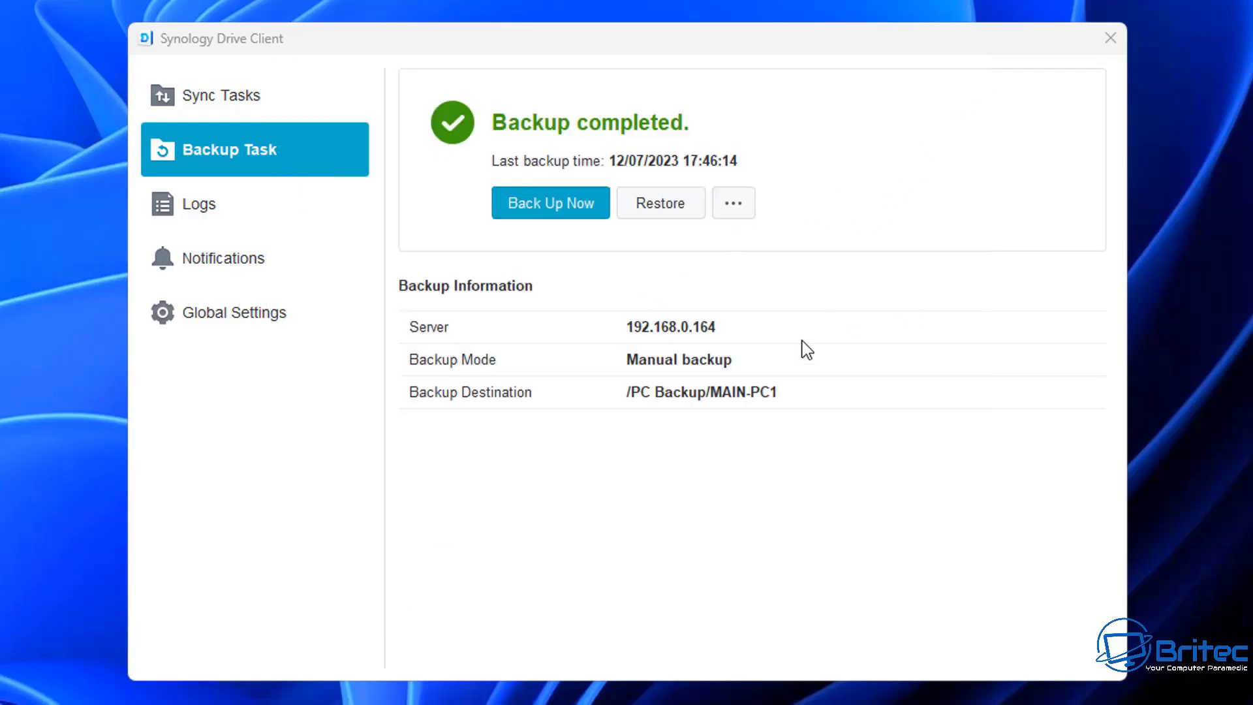
Examine the client's event logs, sync tasks and notifications.
click(208, 205)
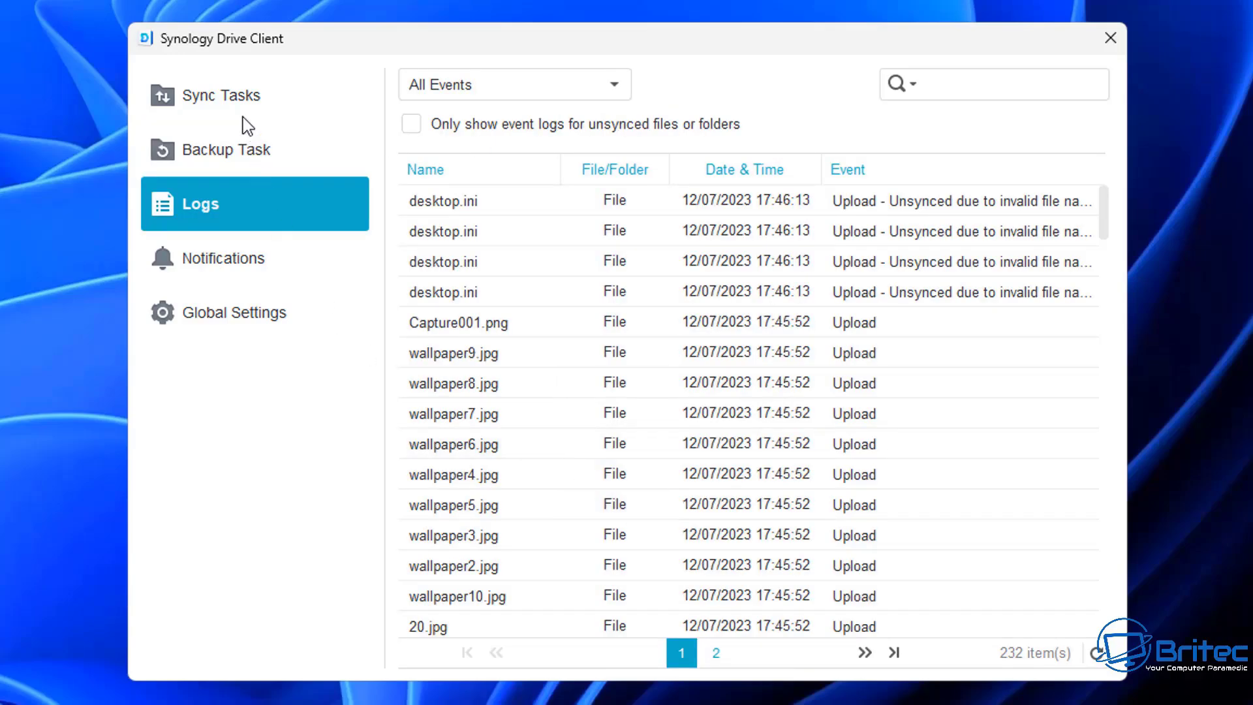
click(236, 92)
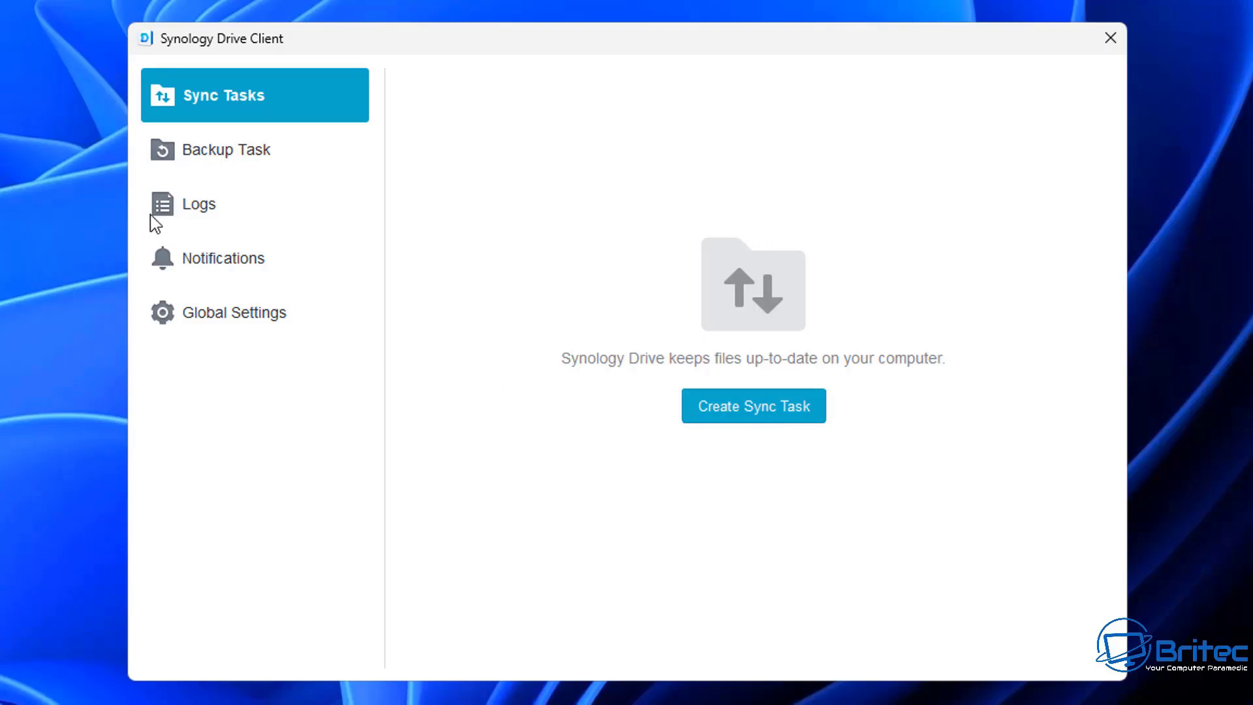
click(226, 261)
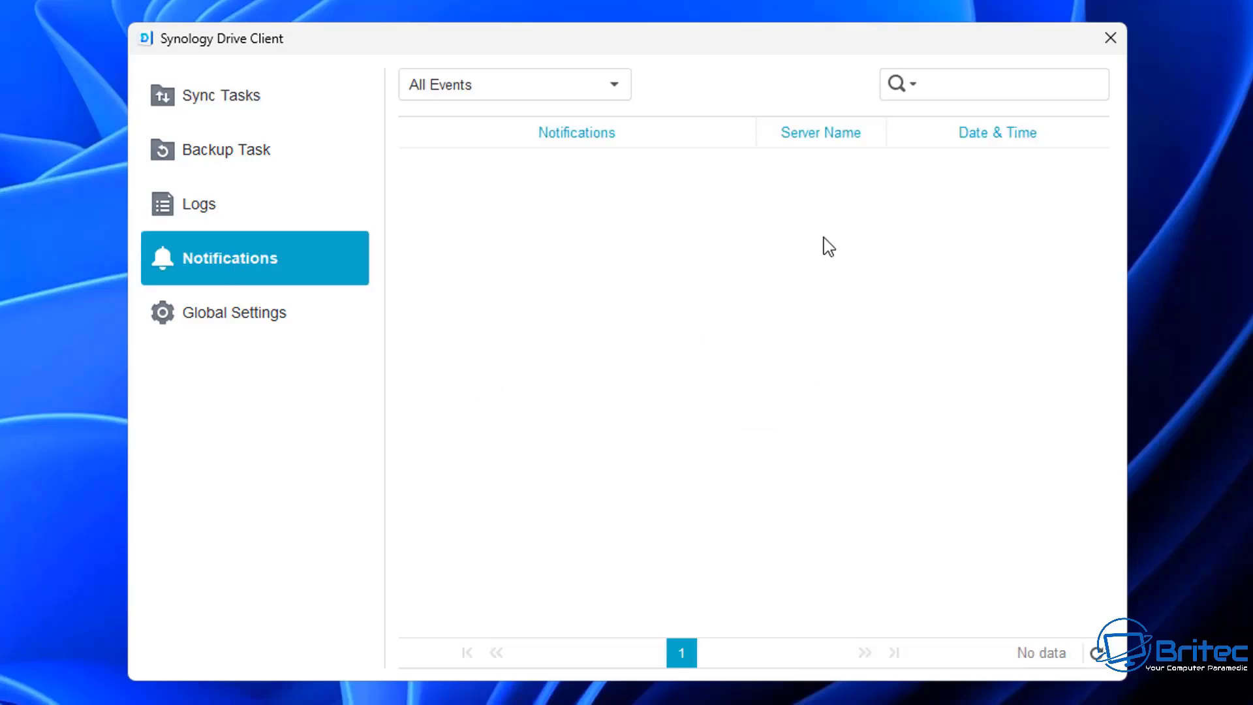
Review the global settings for general options, notifications, display, proxy and storage usage, and return to the backup task.
click(248, 316)
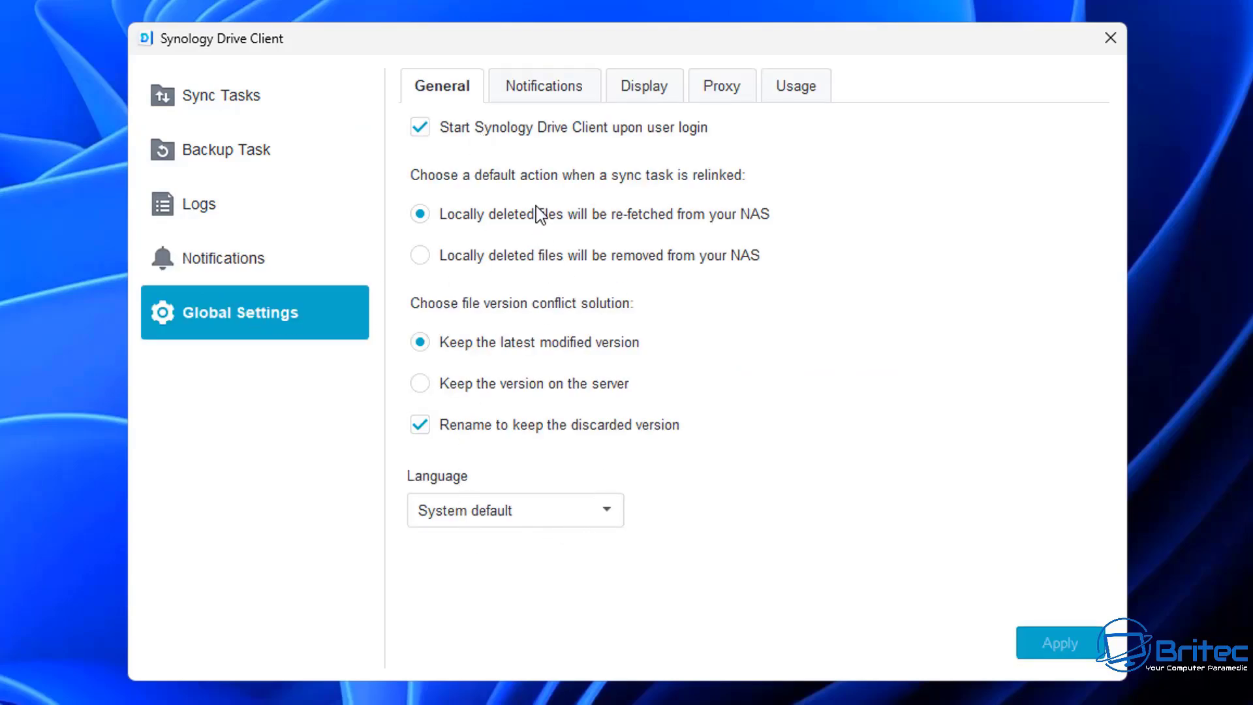
click(572, 104)
click(652, 91)
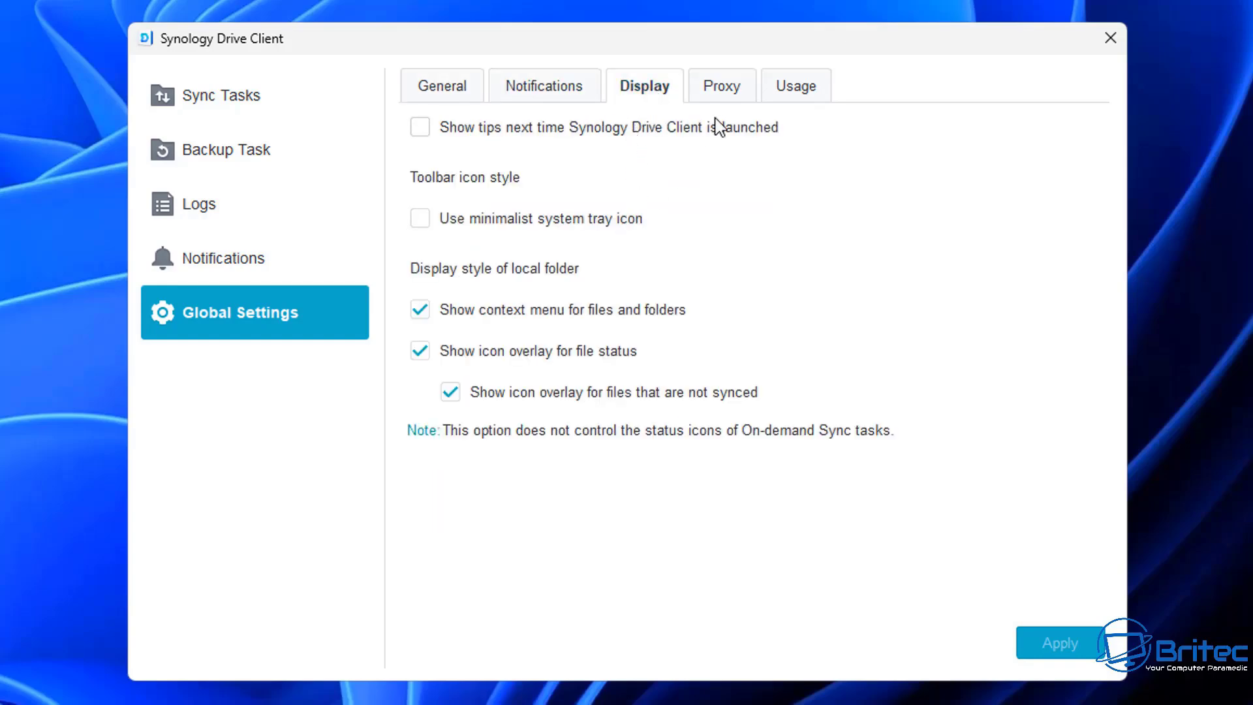
click(720, 98)
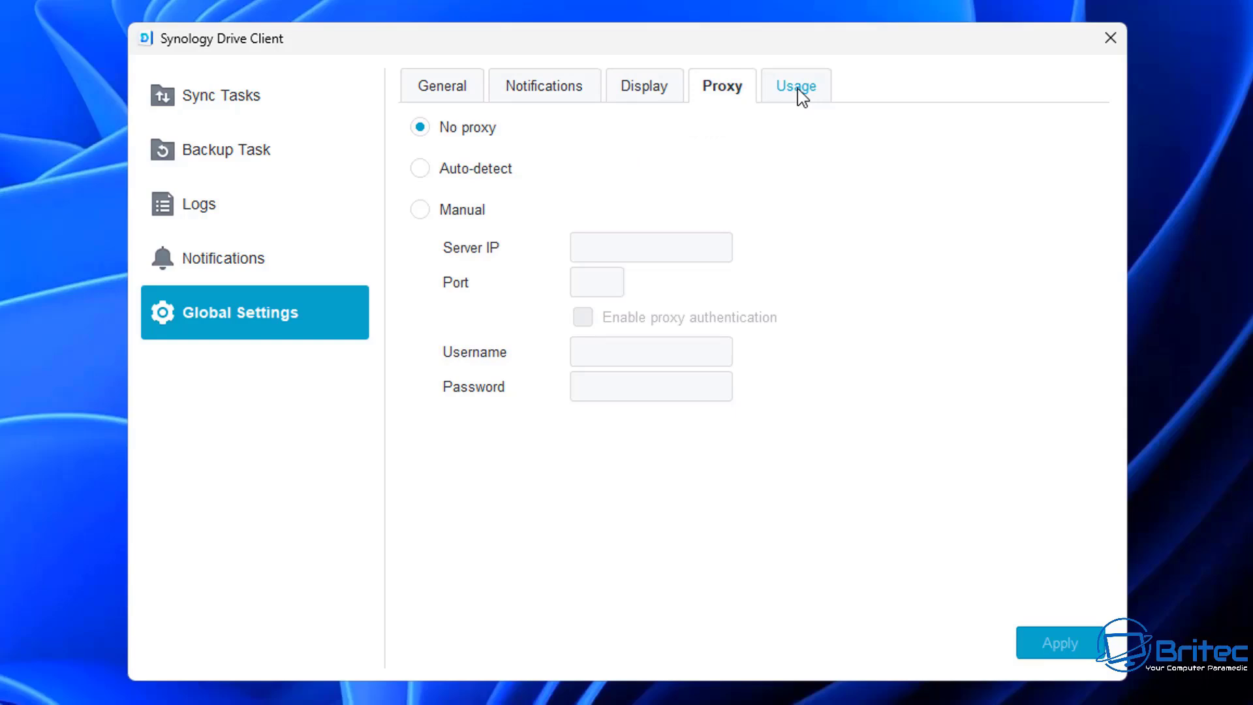
click(824, 97)
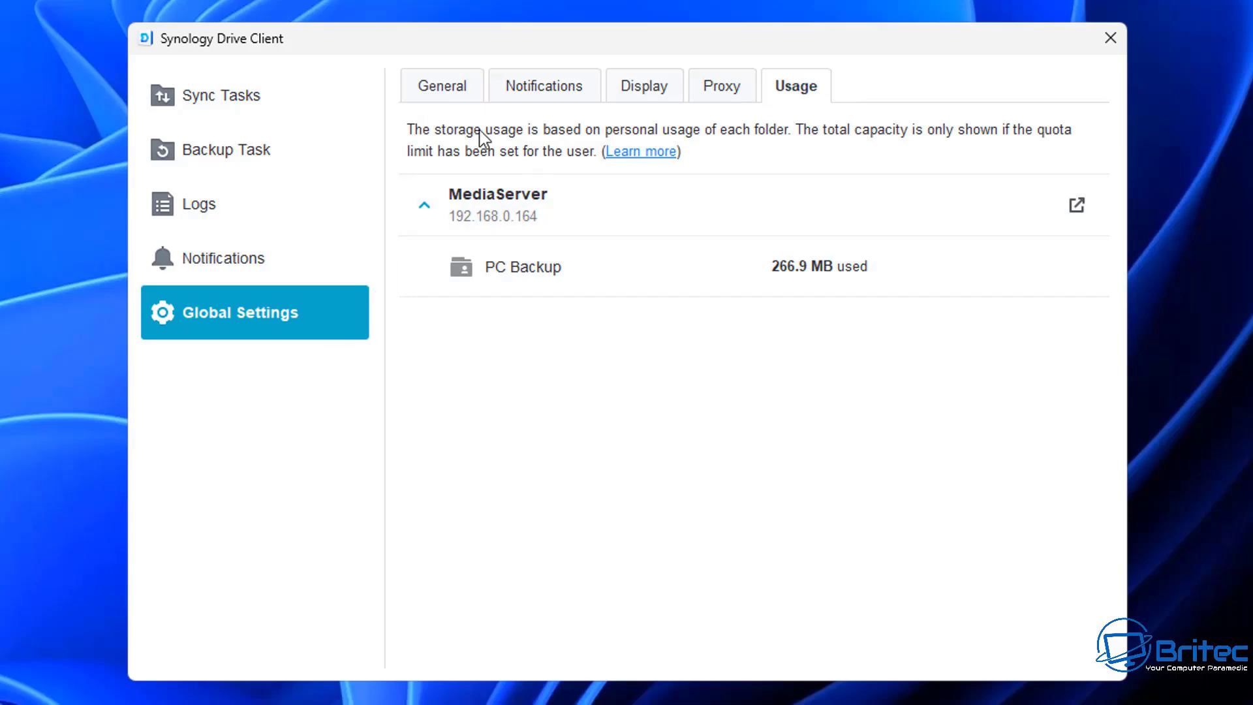
click(442, 85)
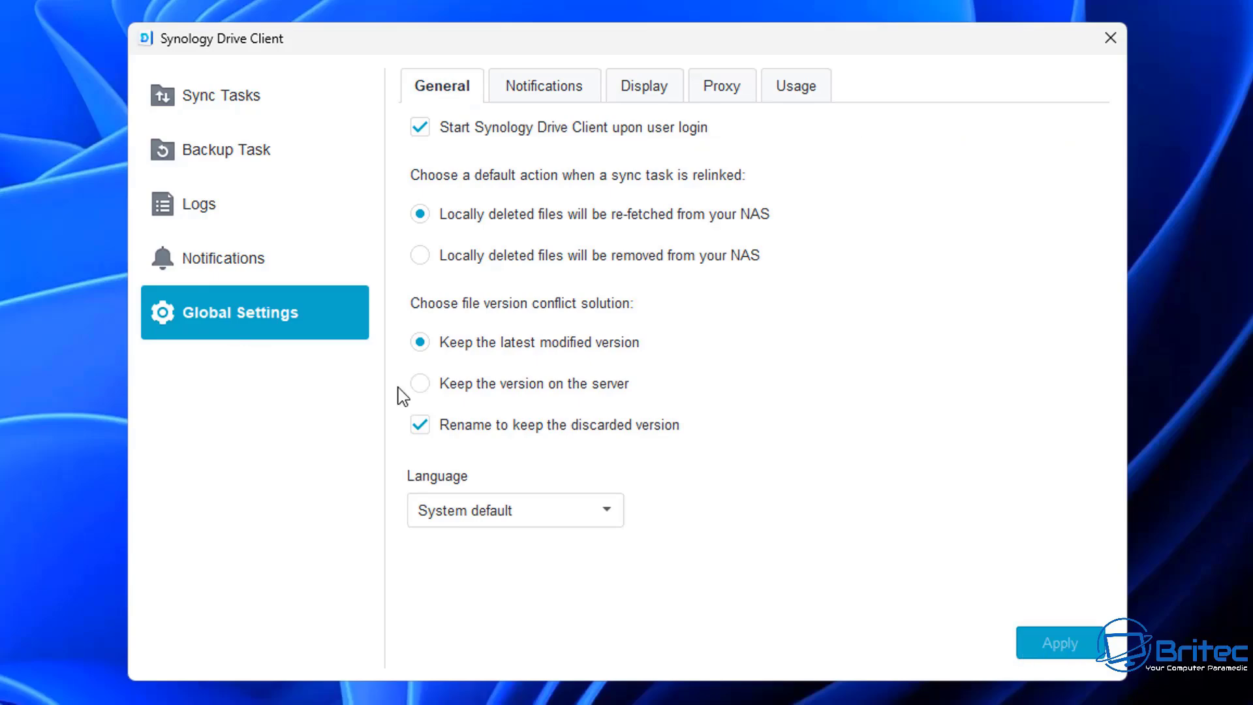
click(215, 155)
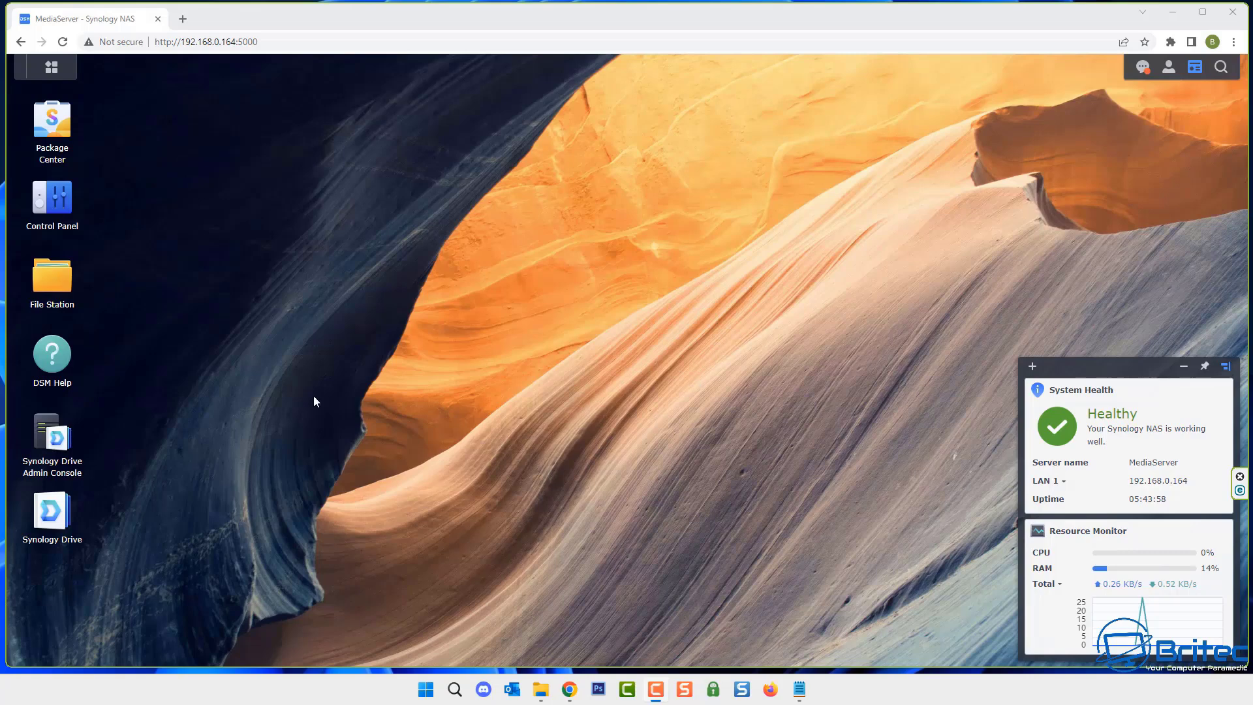
Open File Station, browse PC Backup through MAIN-PC1, C, Users and MainPC to Pictures, and examine the backed-up folders and files.
click(49, 282)
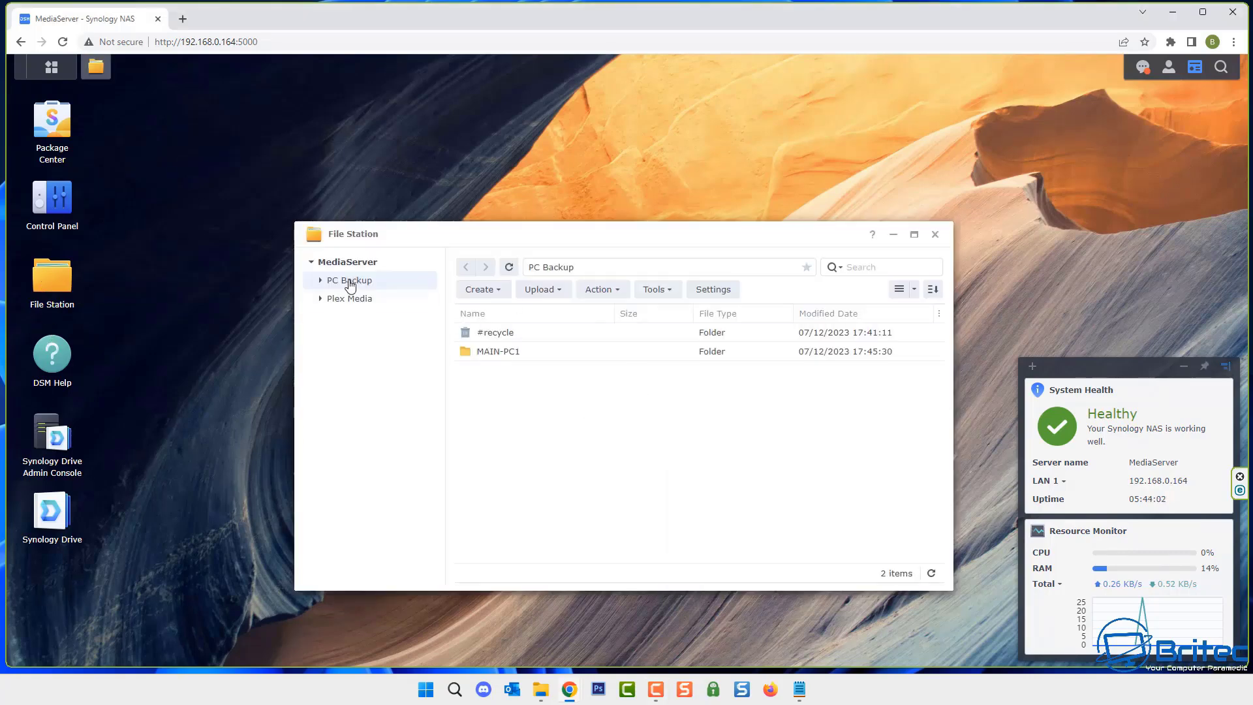
mouse_move(348, 286)
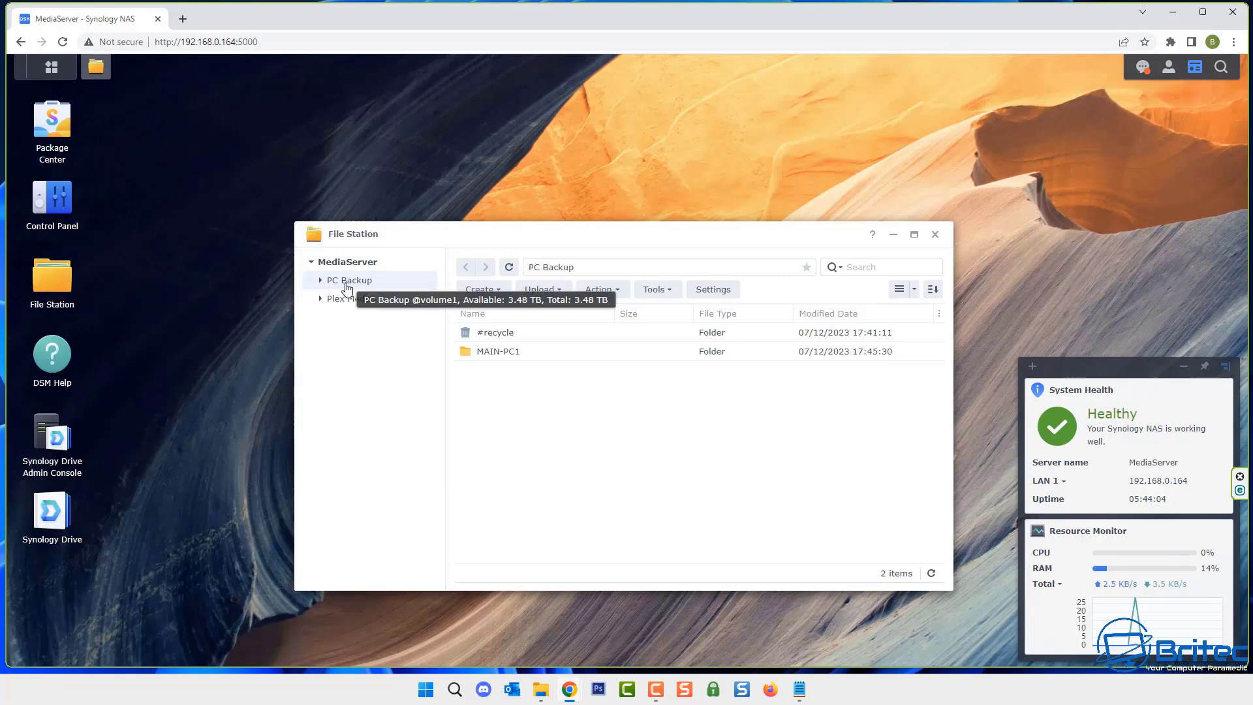
click(502, 356)
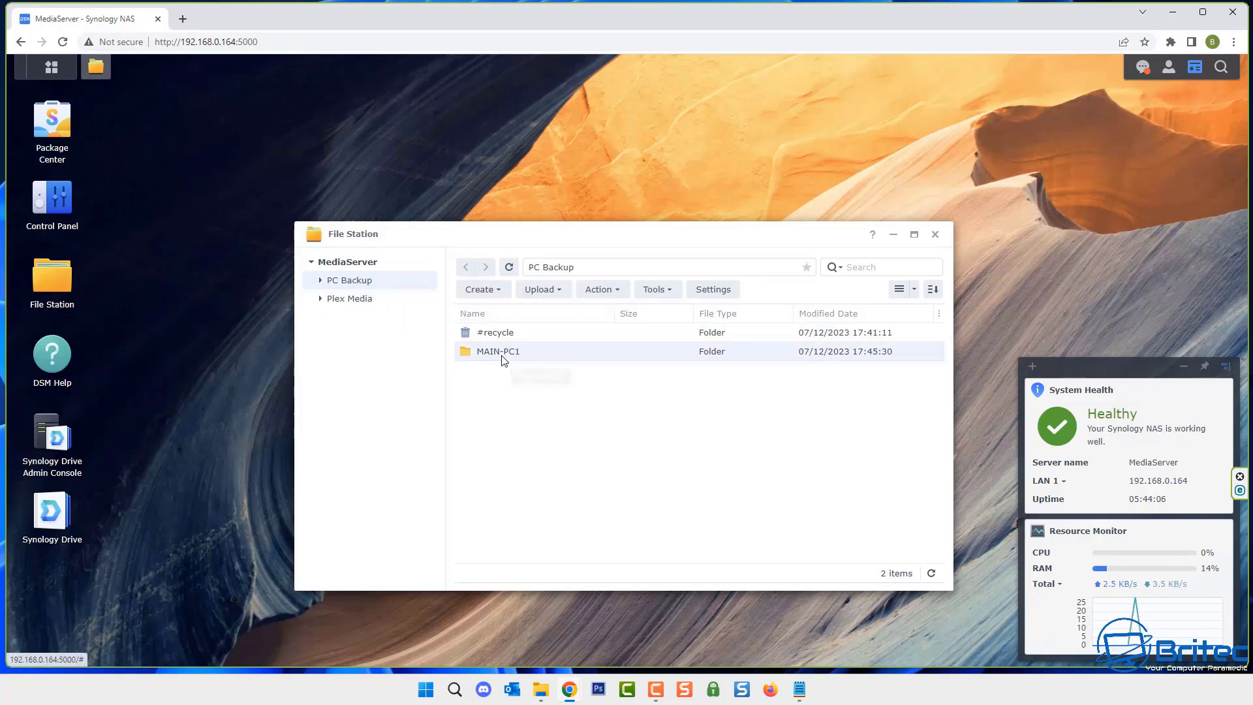
double_click(504, 357)
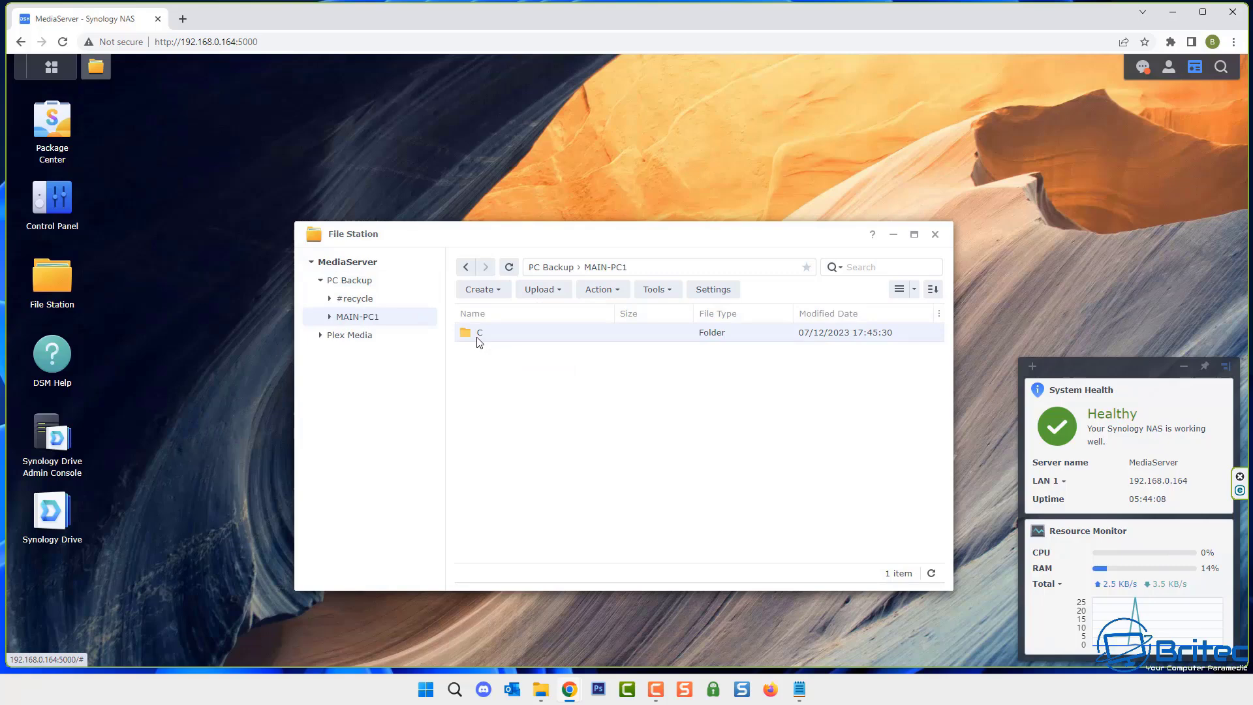
double_click(479, 335)
double_click(486, 334)
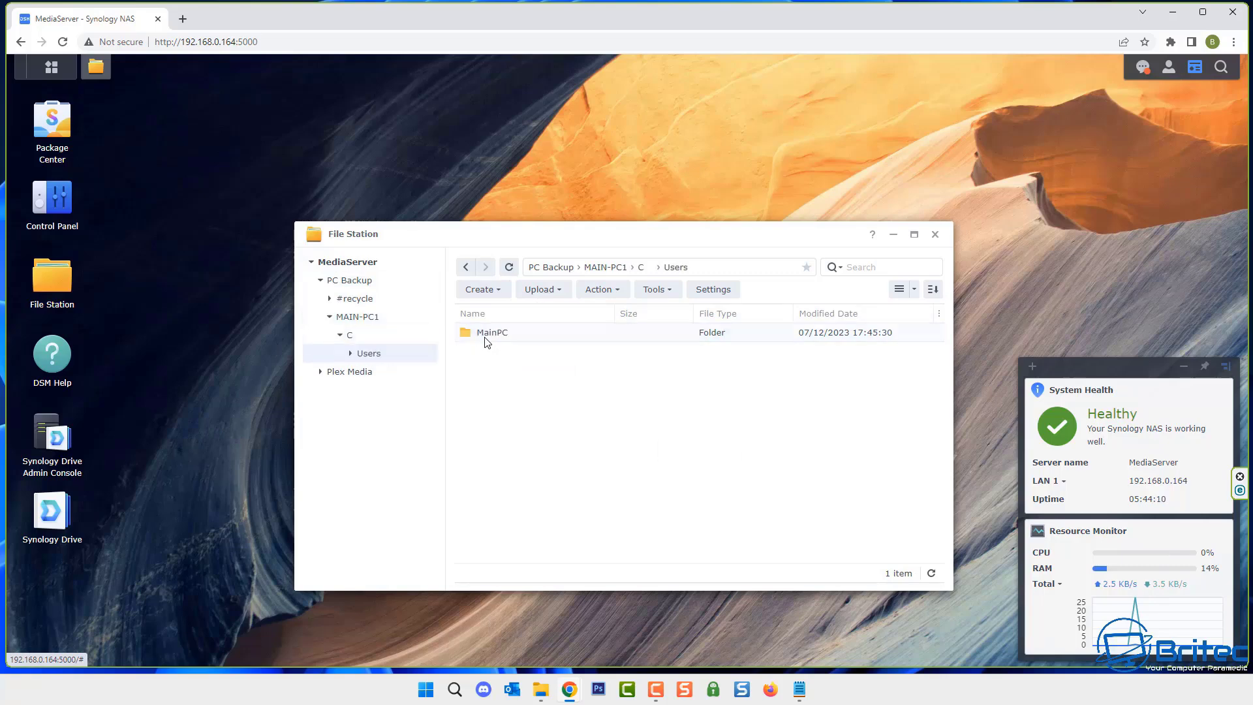
double_click(486, 335)
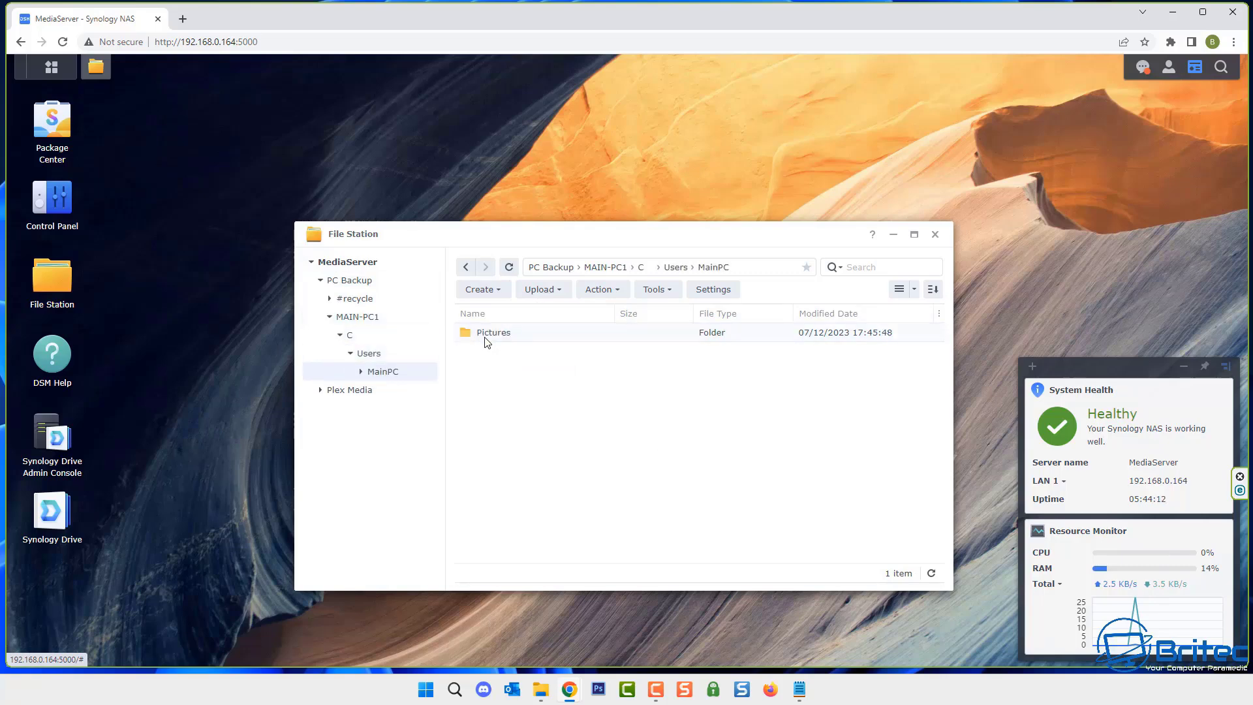
double_click(486, 336)
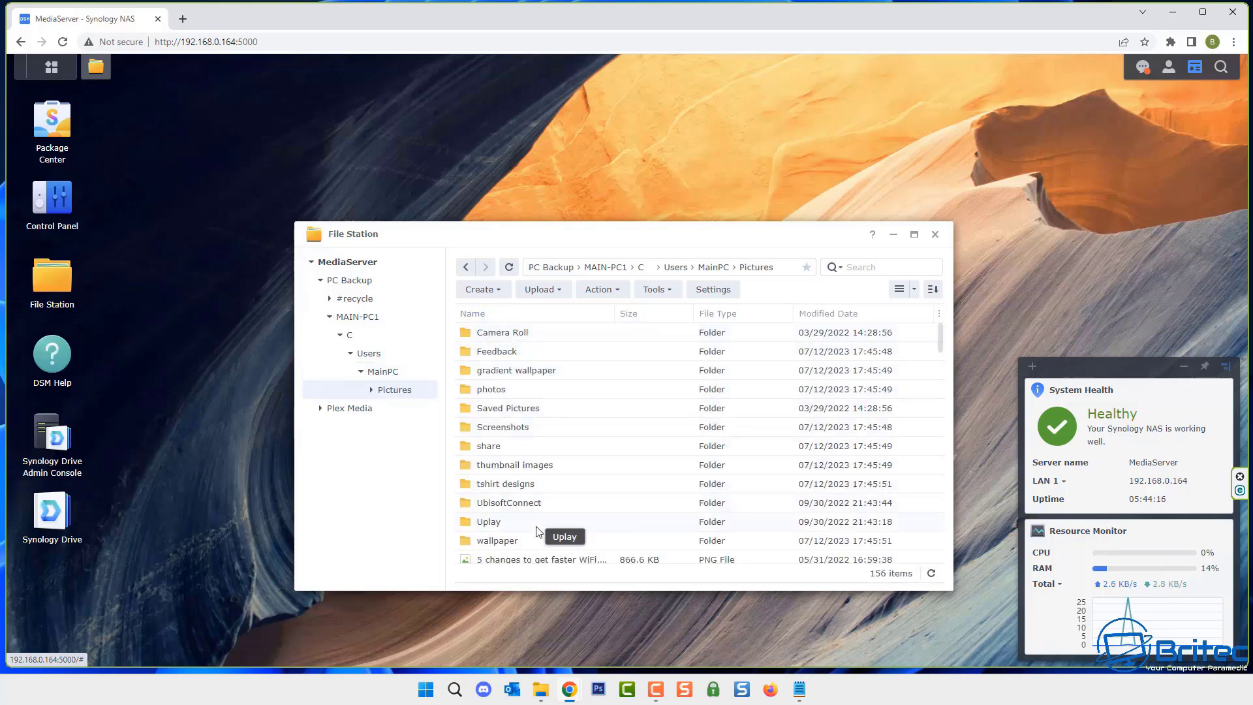
scroll(536, 531, down, 3)
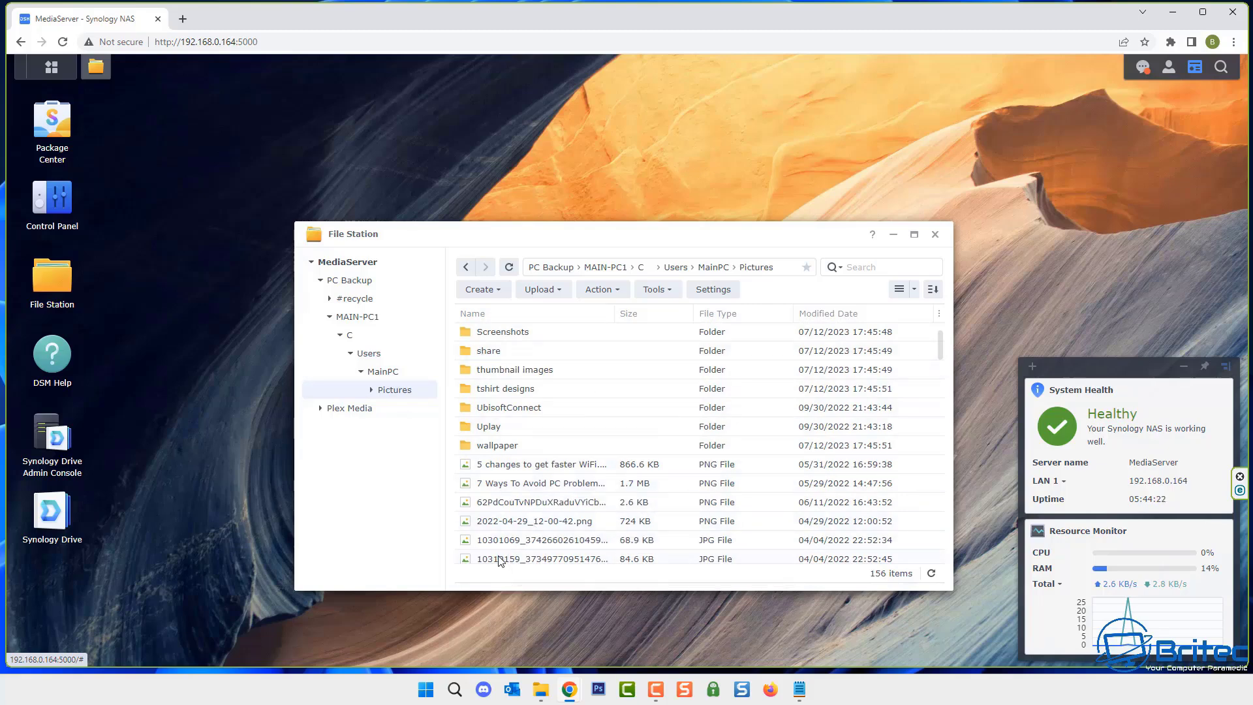
scroll(500, 561, up, 3)
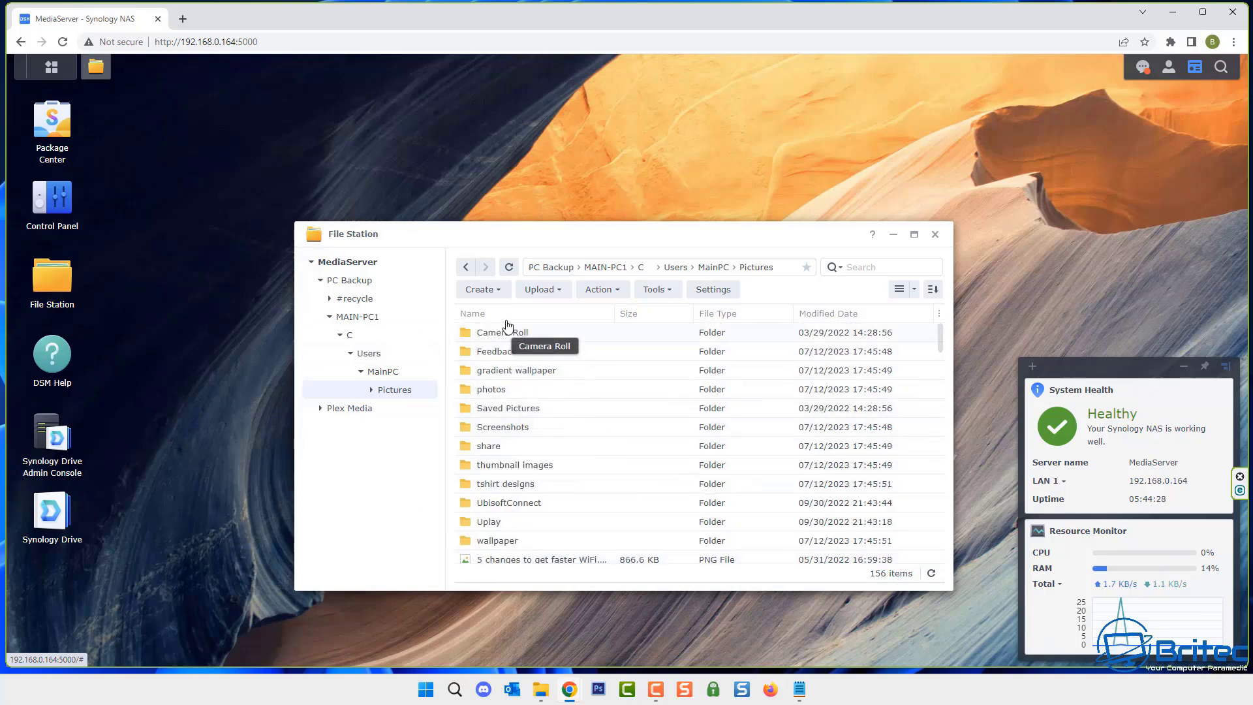
click(612, 297)
click(655, 290)
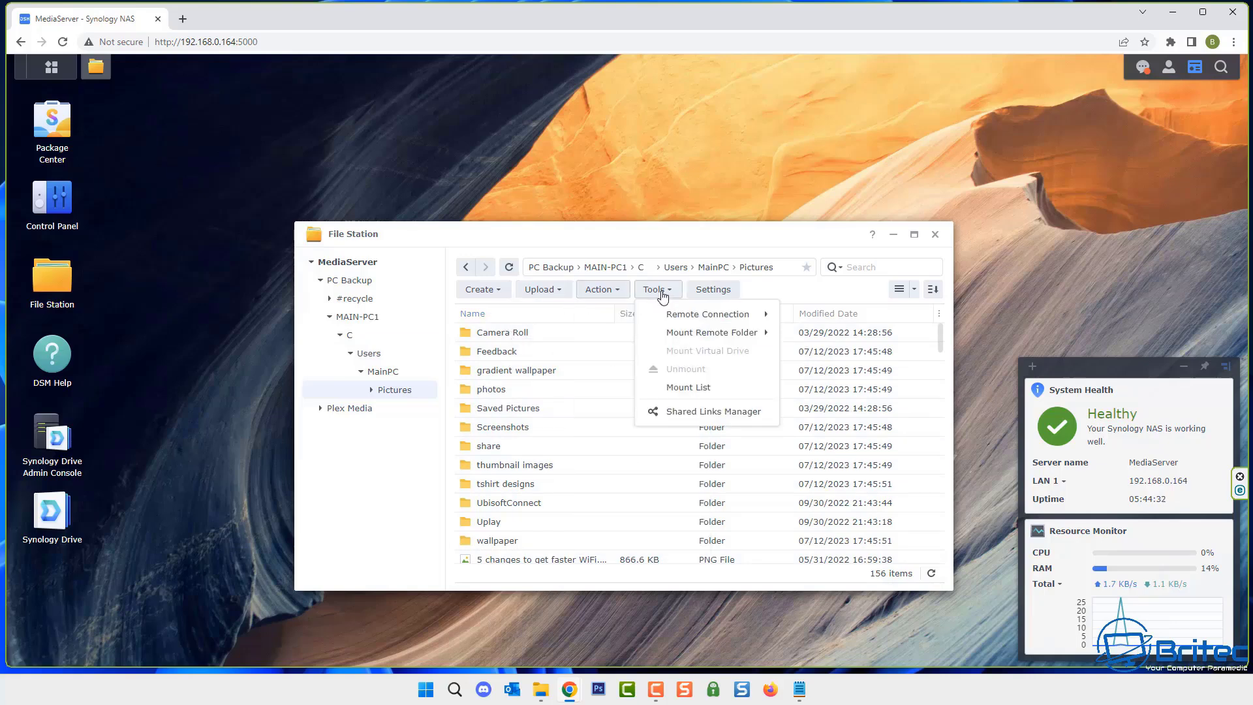
click(657, 289)
click(656, 289)
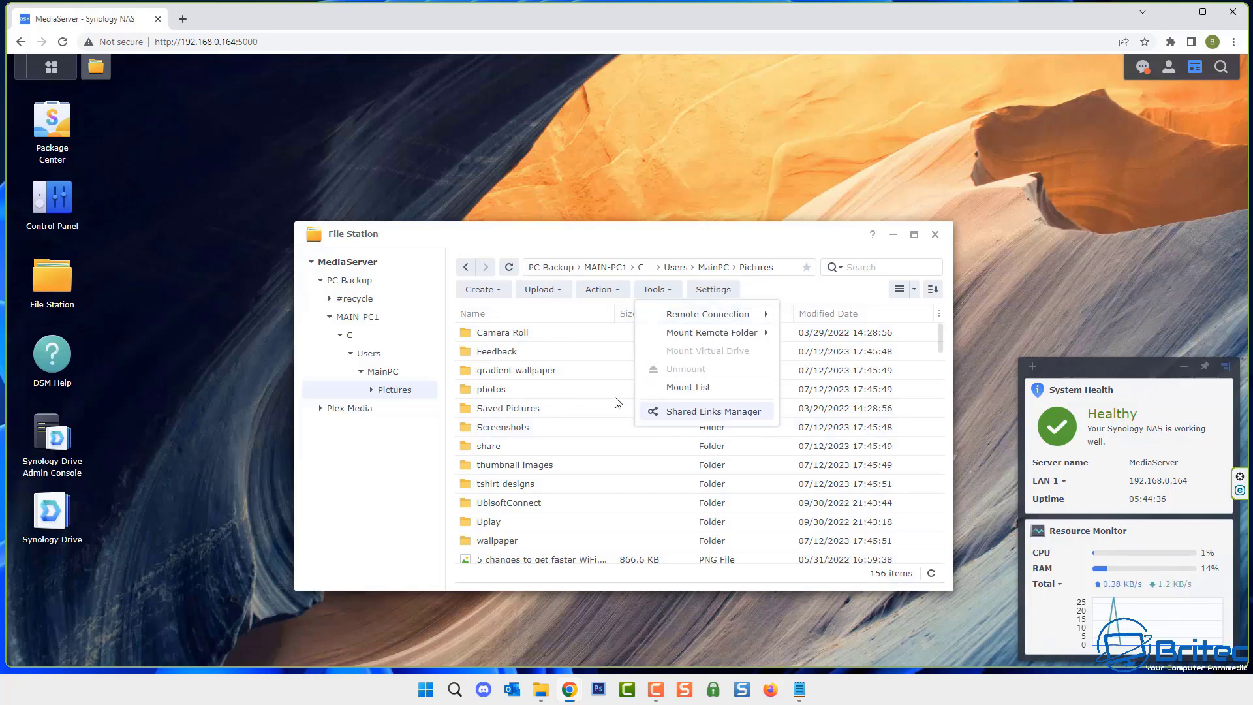
click(367, 486)
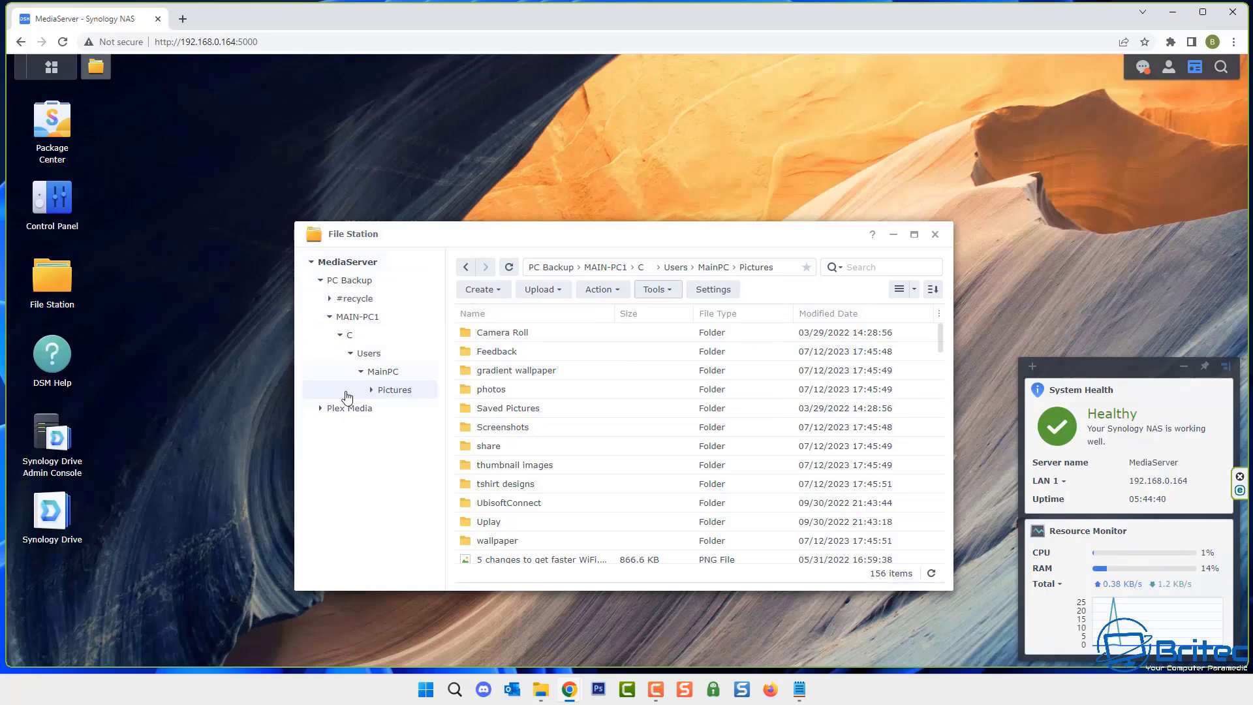
Collapse the PC Backup folder tree and close File Station.
click(319, 282)
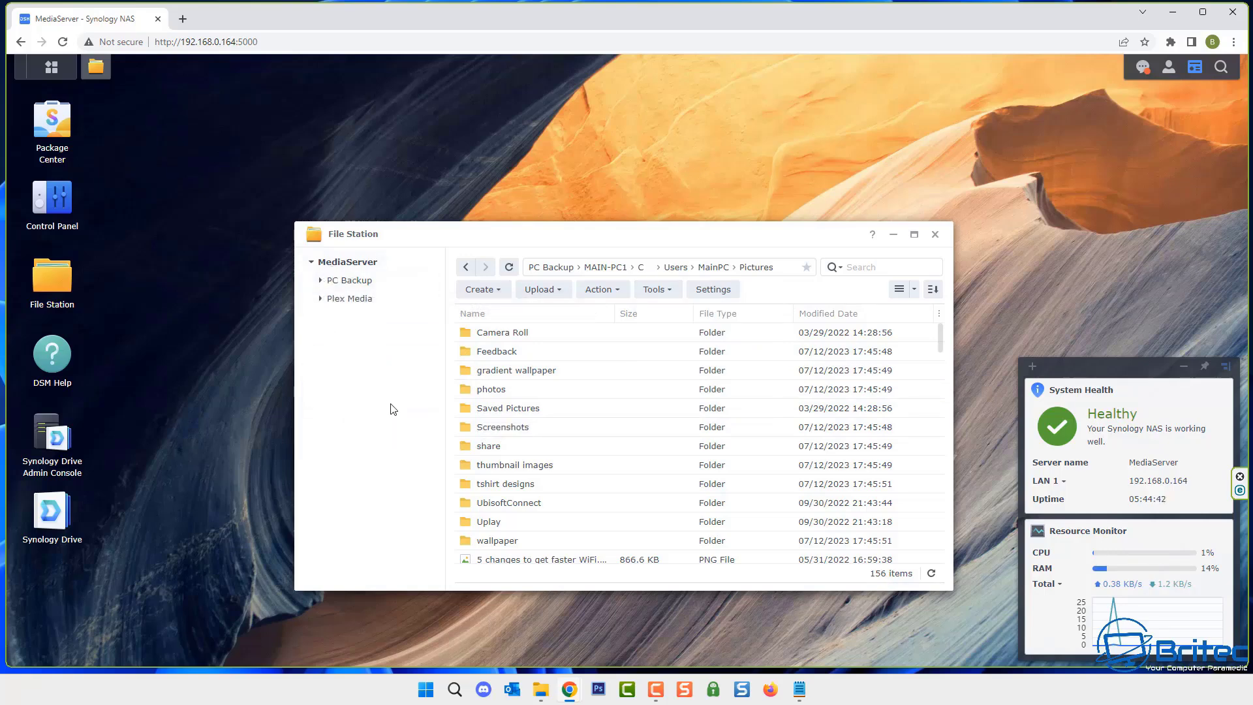
click(935, 235)
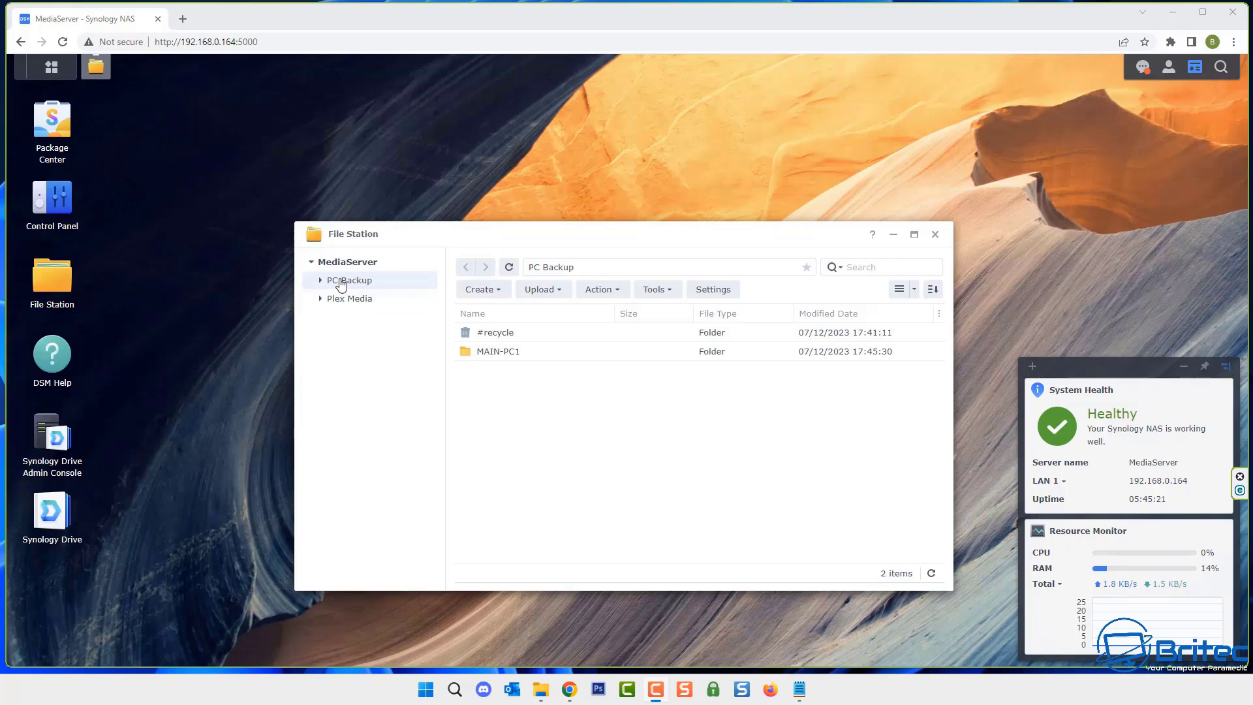
Review the PC Backup shared folder's general properties and user permissions in File Station, and close both without saving changes.
right_click(341, 282)
click(390, 367)
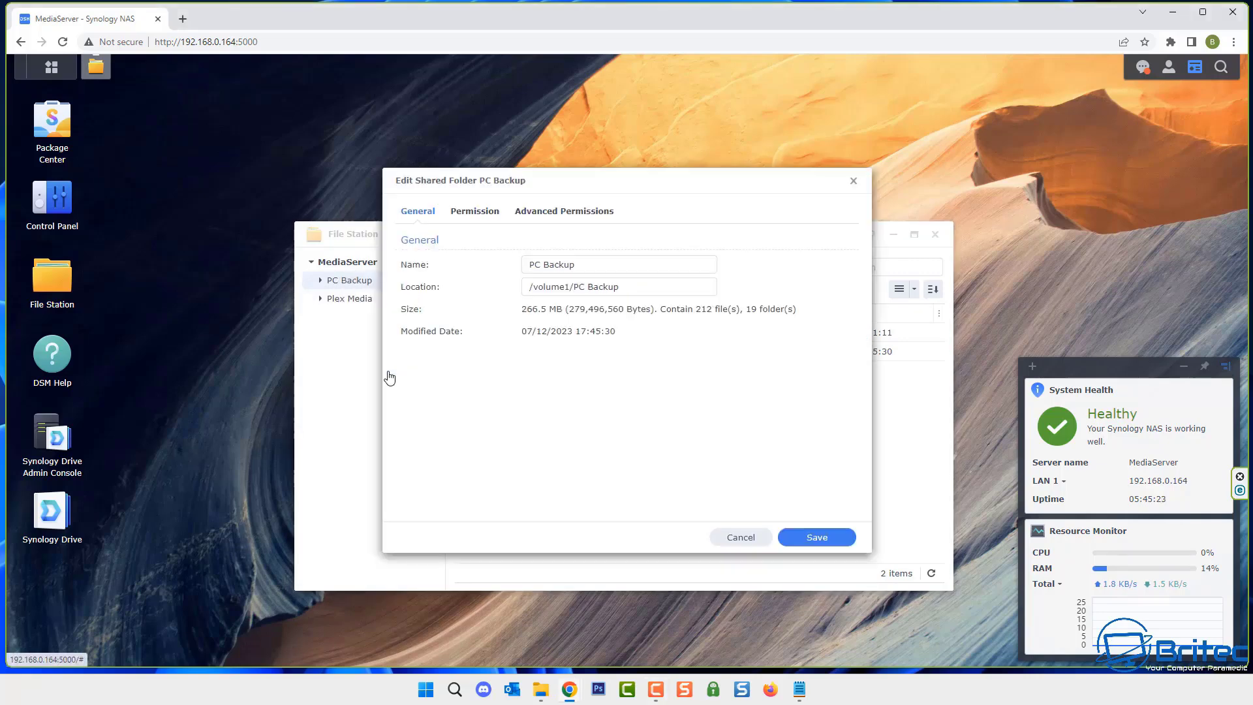
drag(549, 185, 530, 217)
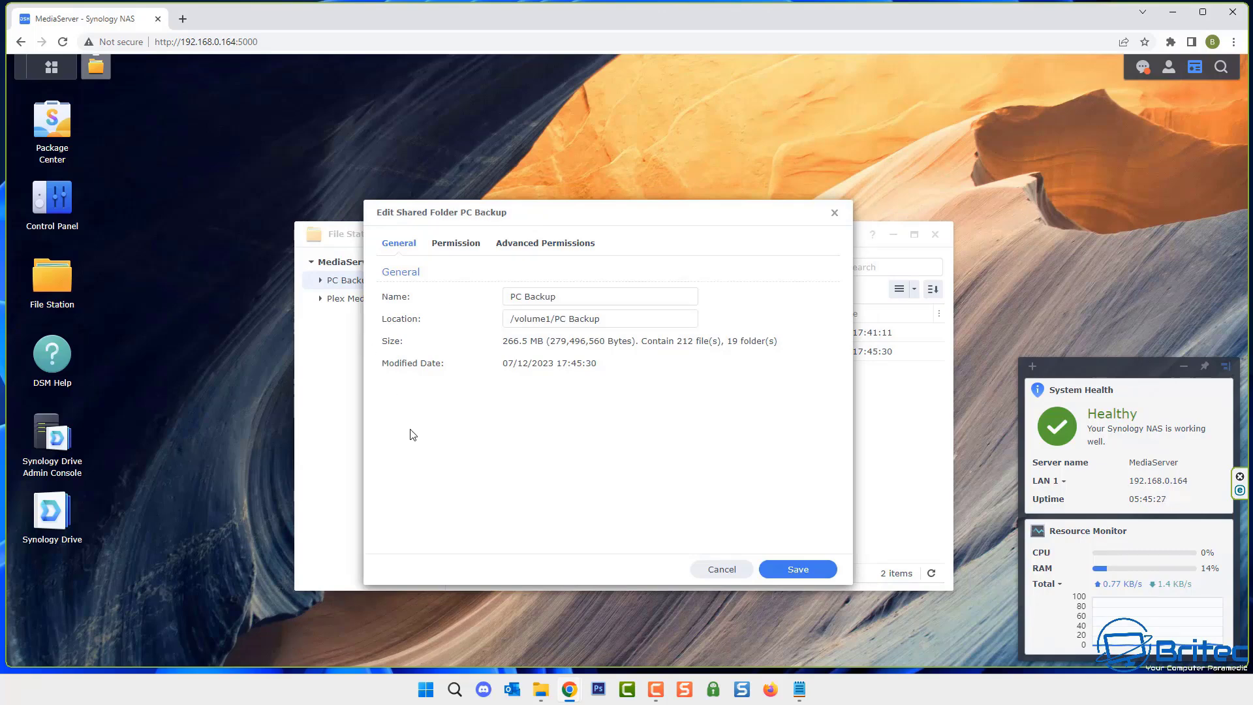
click(457, 244)
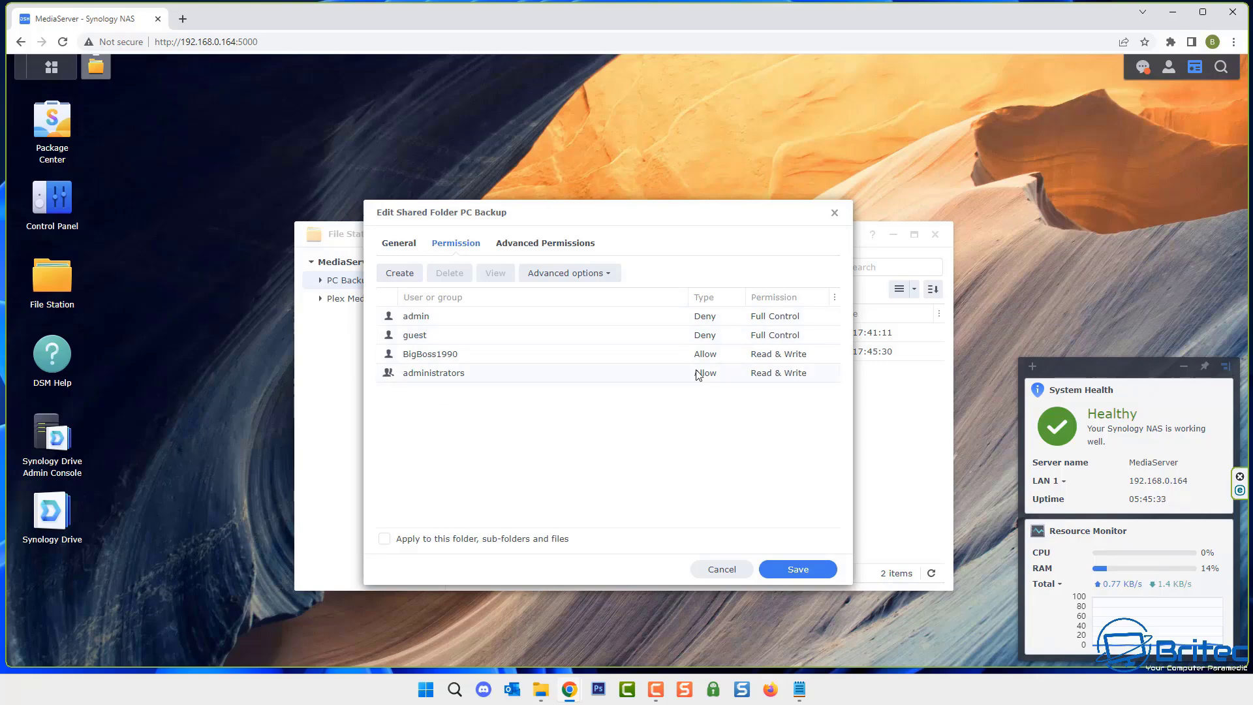
click(599, 275)
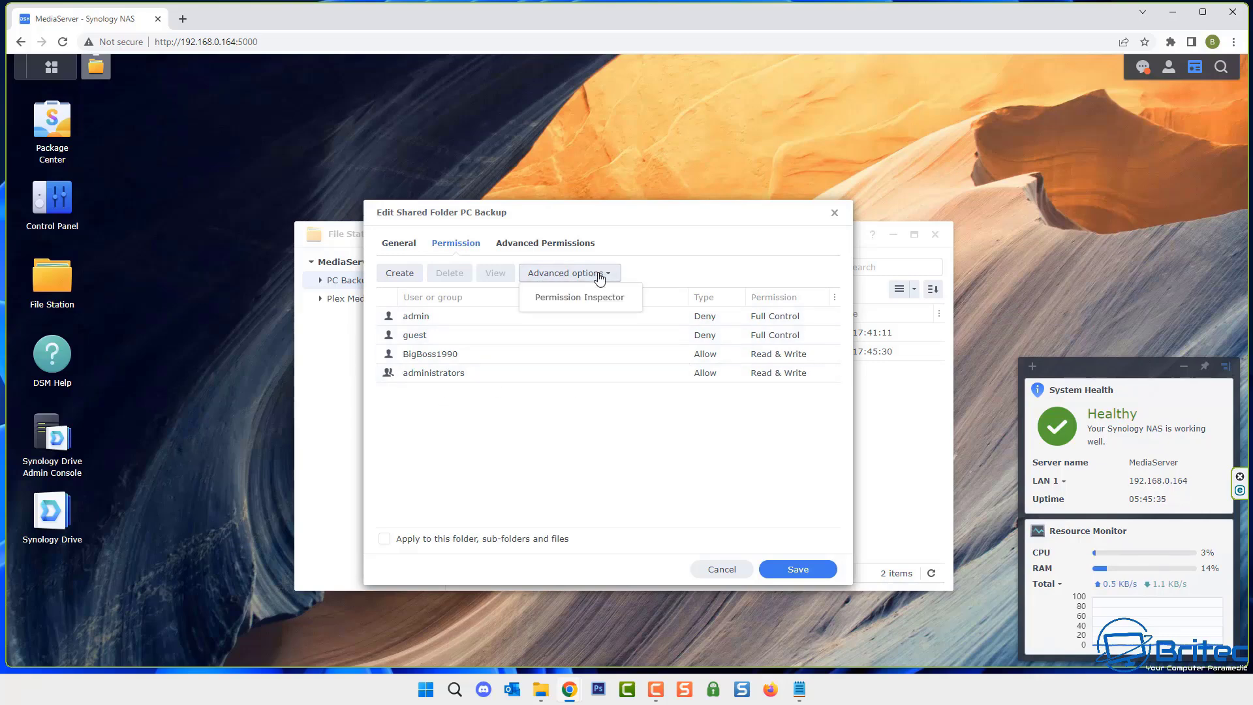
click(650, 236)
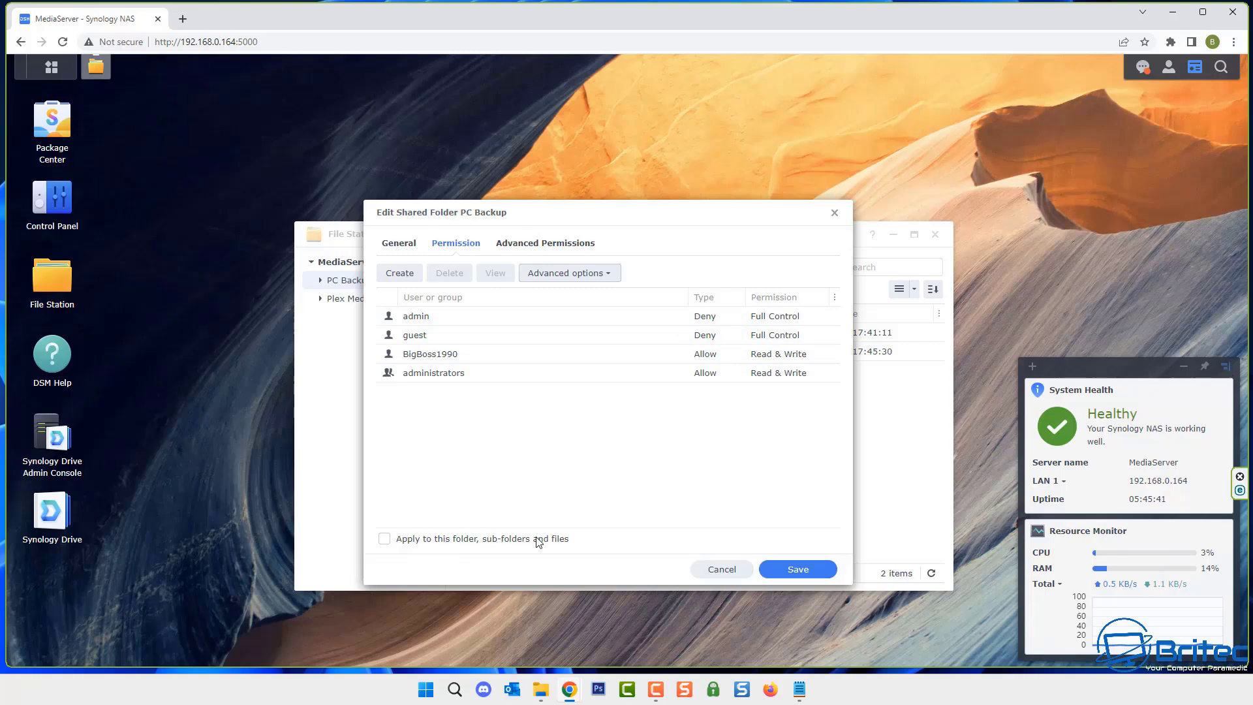
click(722, 568)
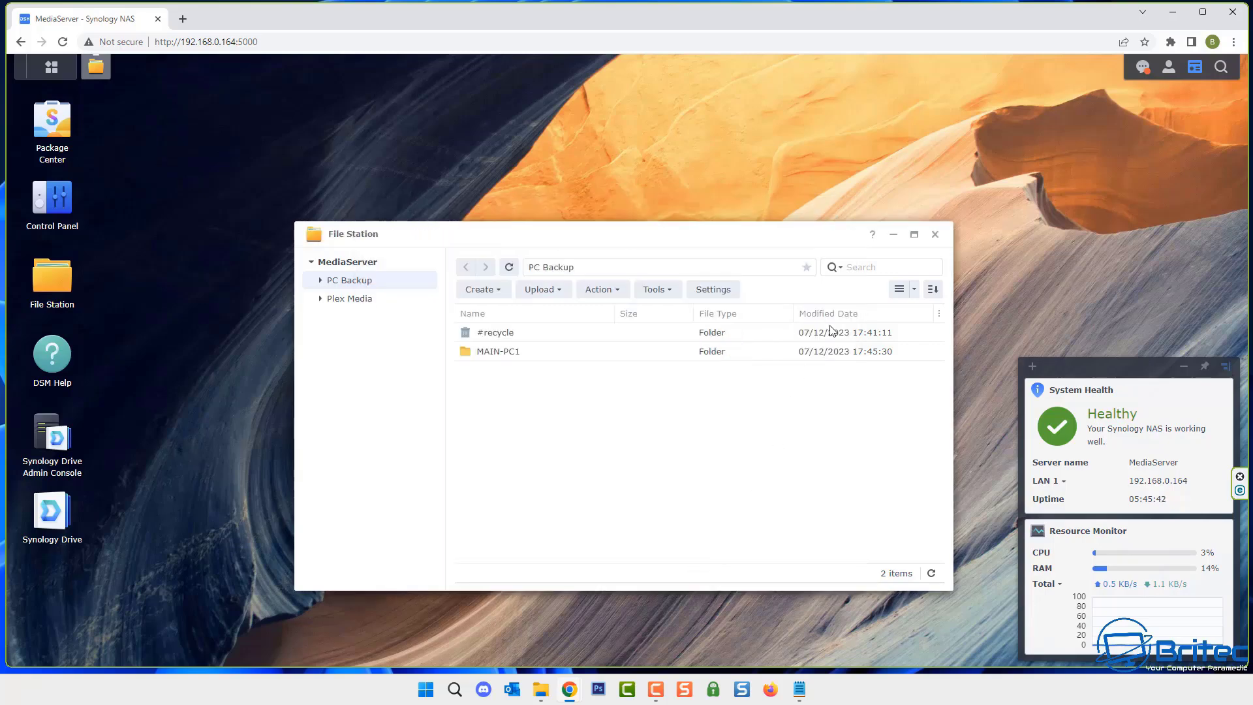
click(934, 235)
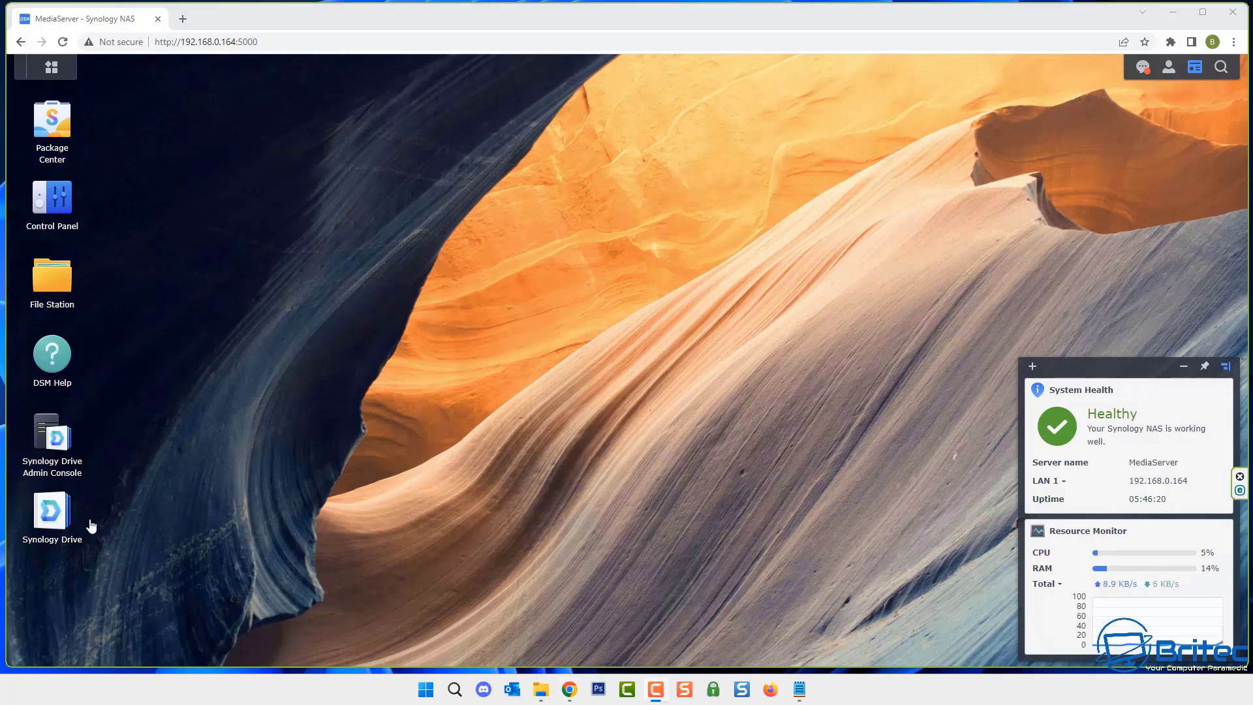
Open Synology Drive, examine the MAIN-PC1 entry under Computer Backup and its available actions, and close Synology Drive.
click(62, 519)
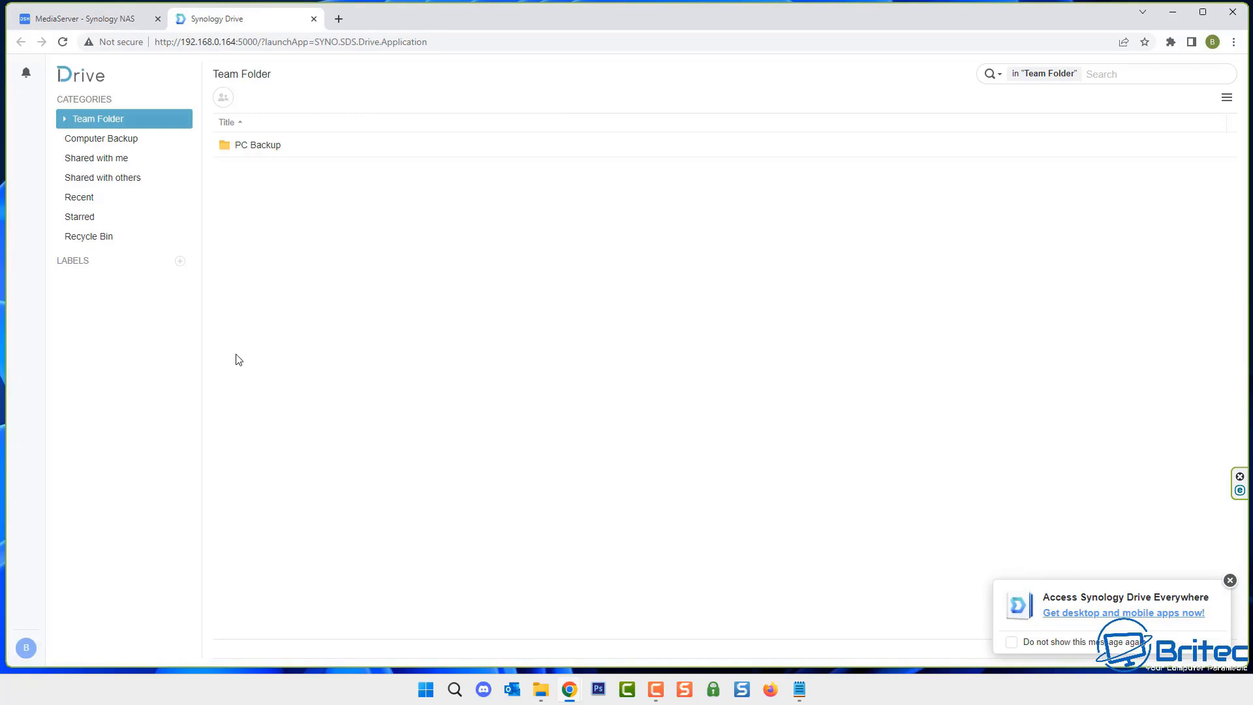
click(121, 142)
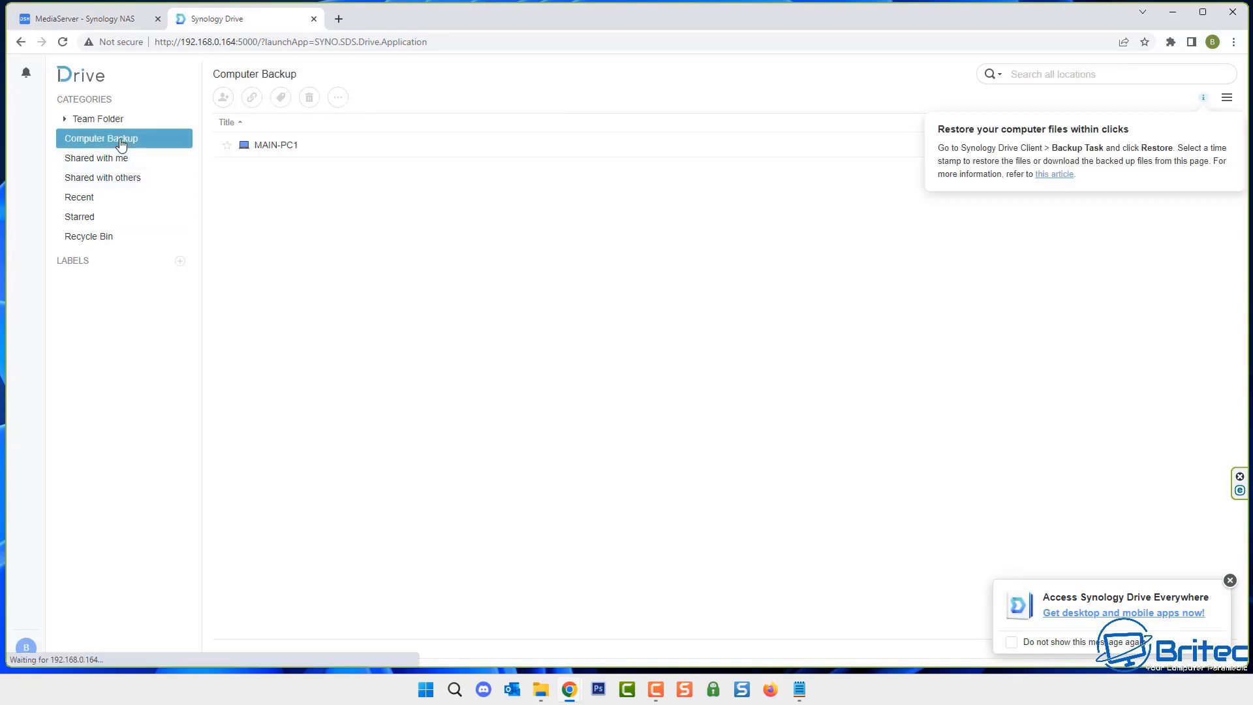
click(277, 144)
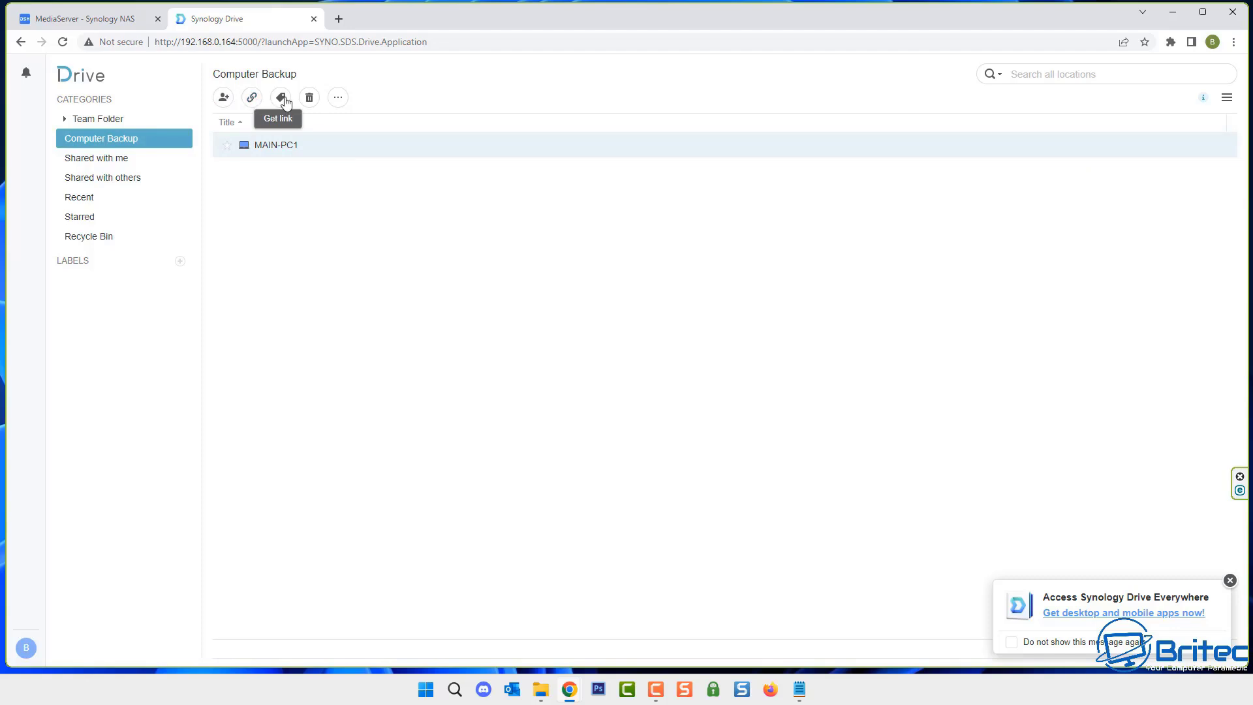
click(338, 100)
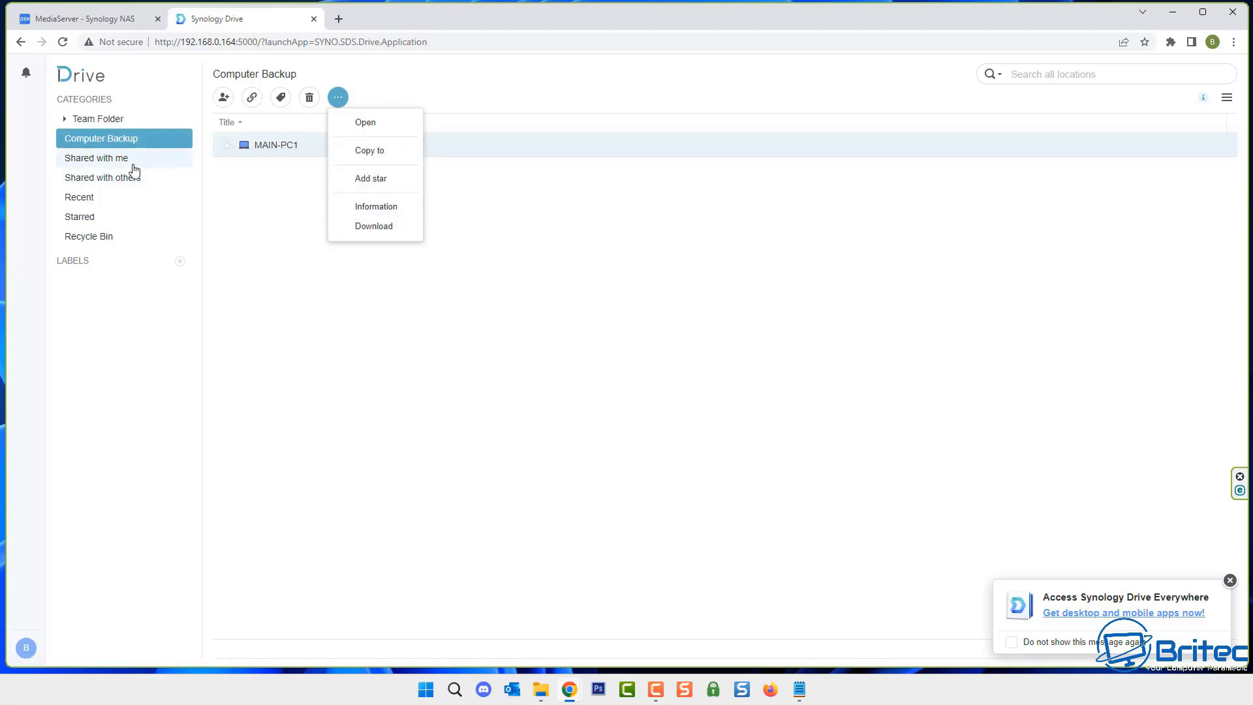
click(180, 274)
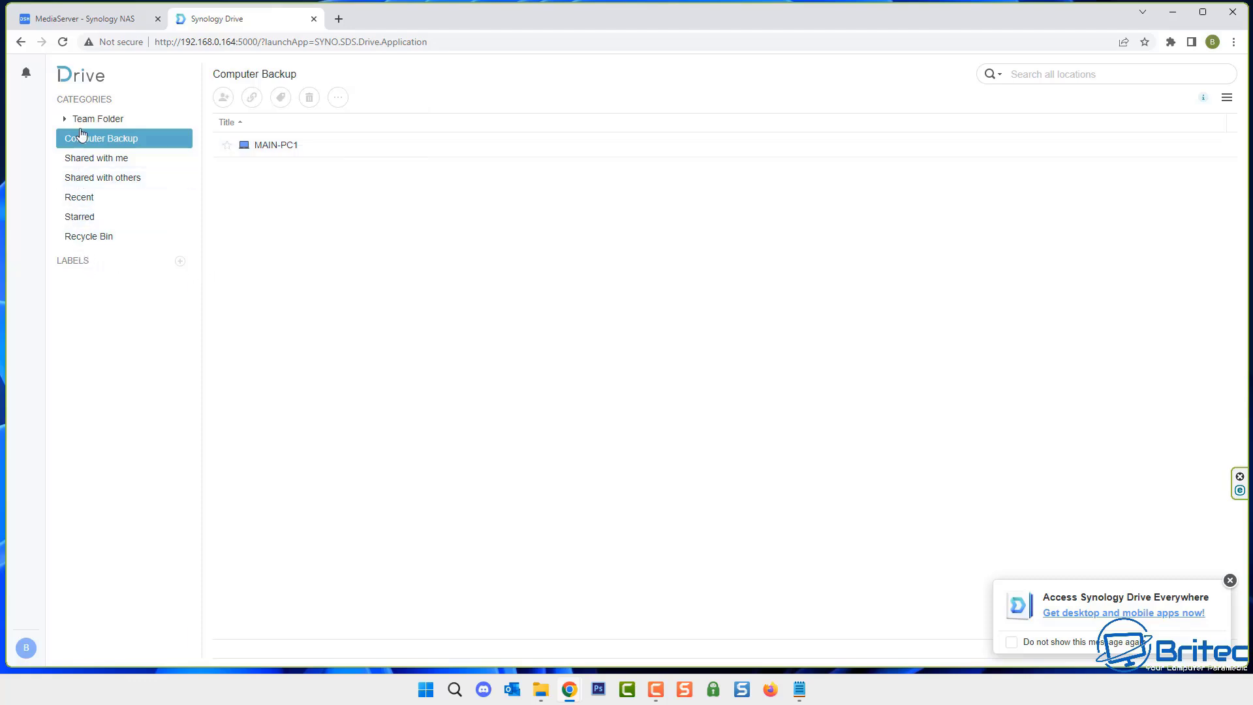
click(314, 19)
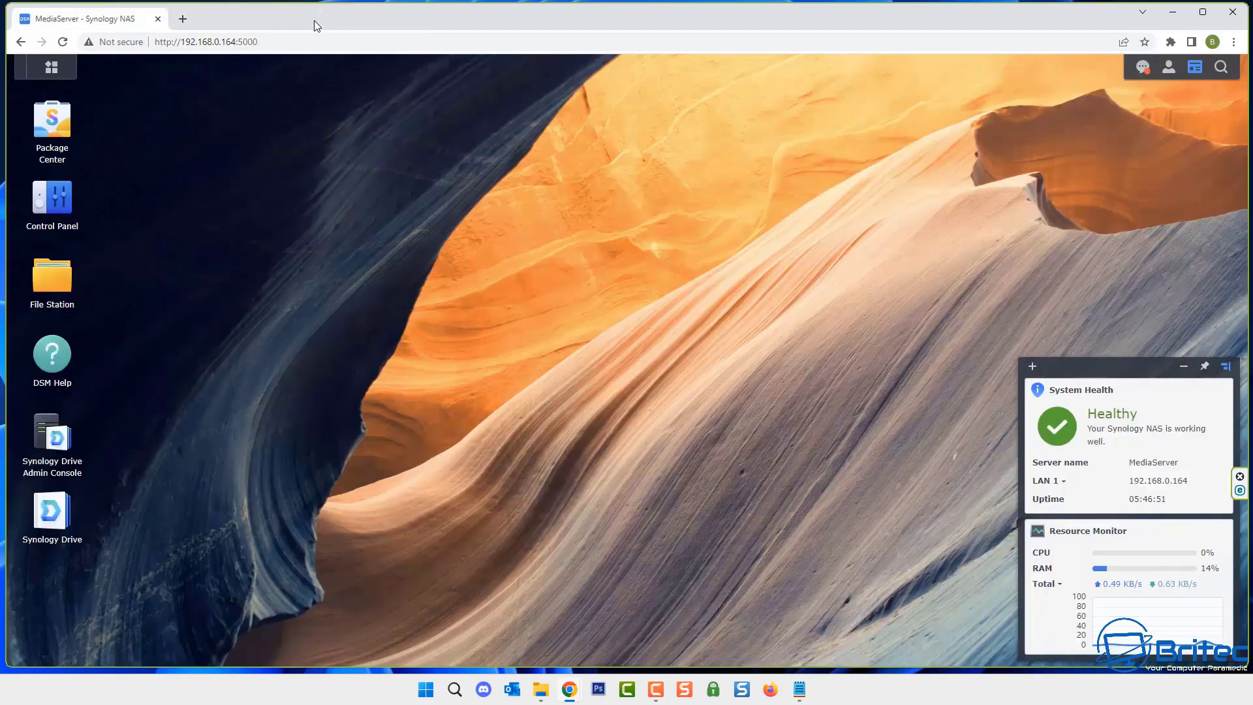